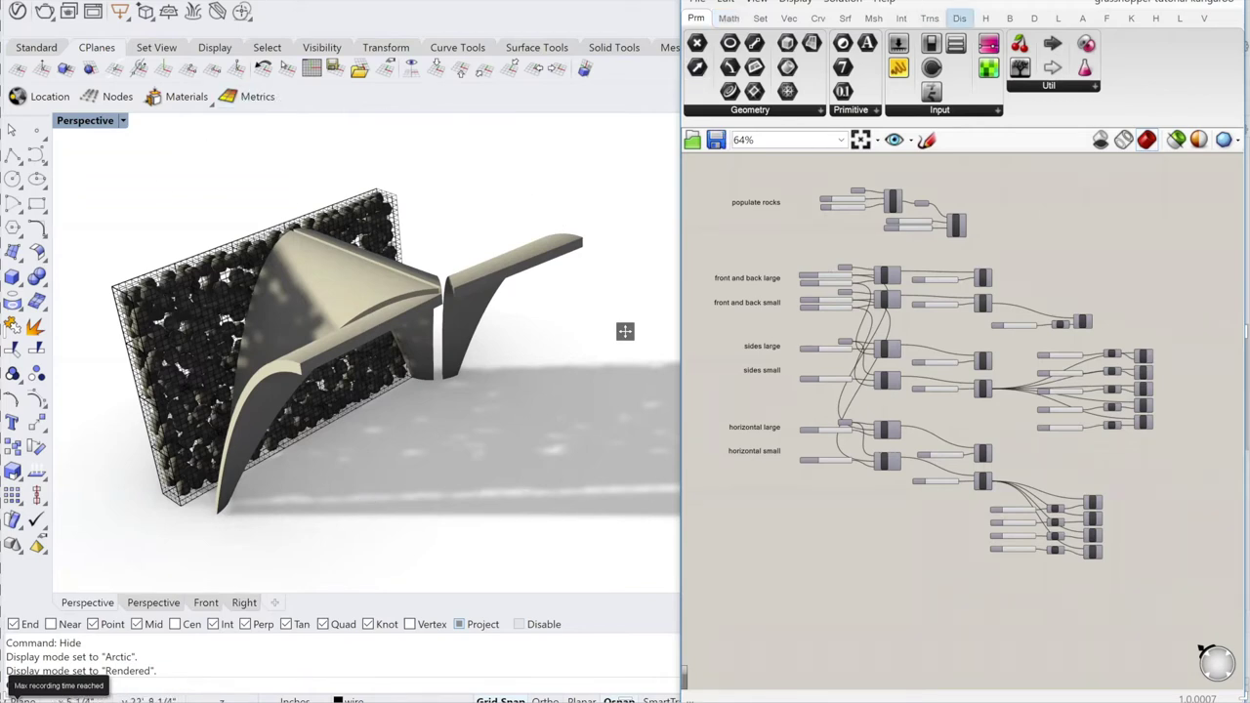
# Step: Close Grasshopper and switch off the structure layer, leaving only the caged rock wall
pyautogui.click(1154, 5)
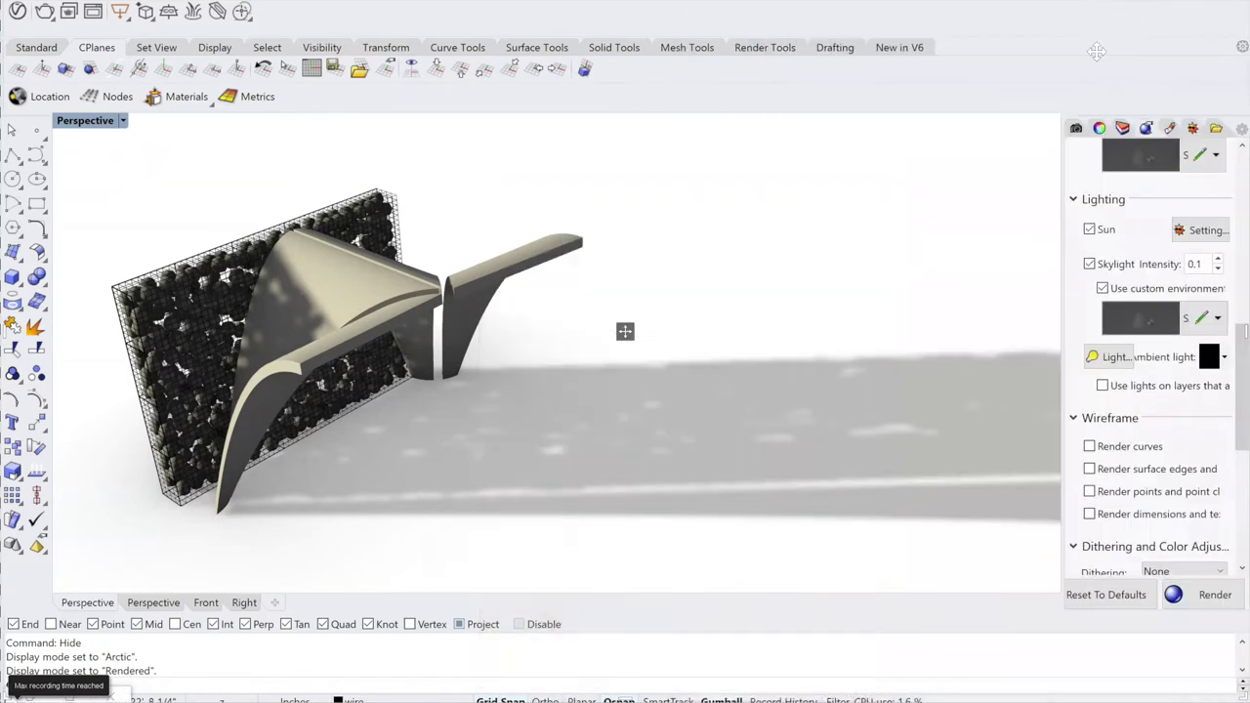
pyautogui.click(1121, 128)
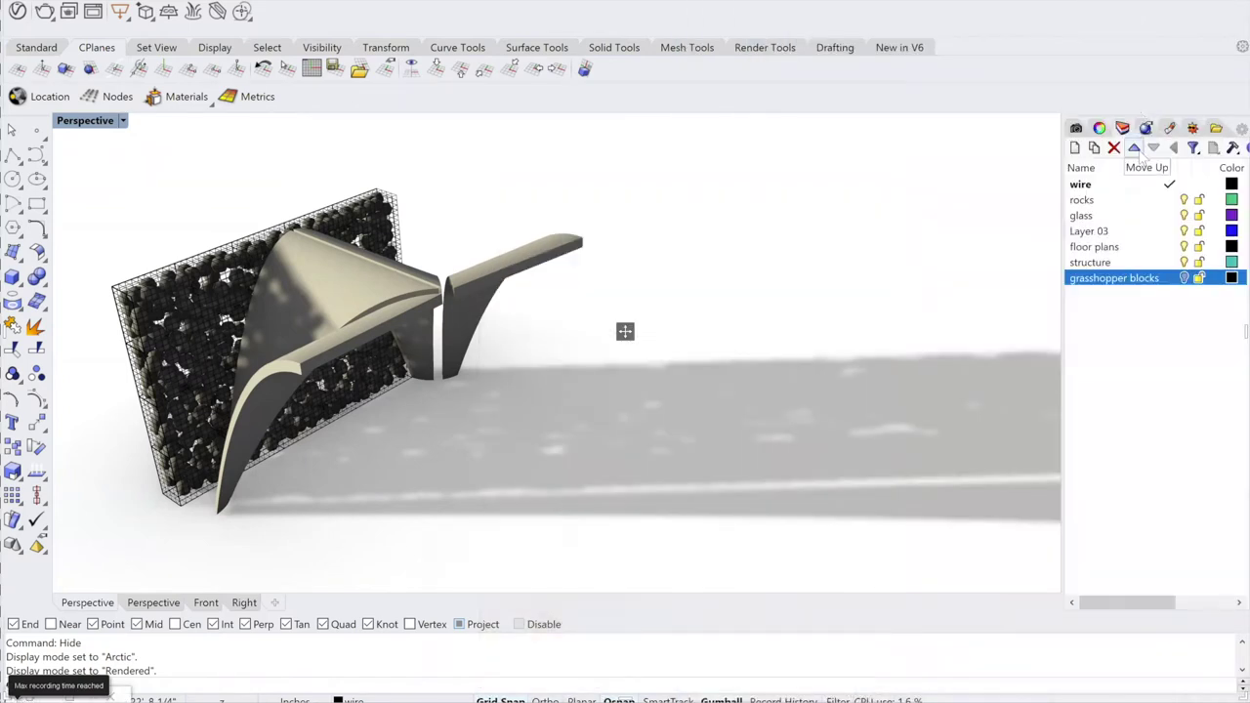
pyautogui.click(1178, 262)
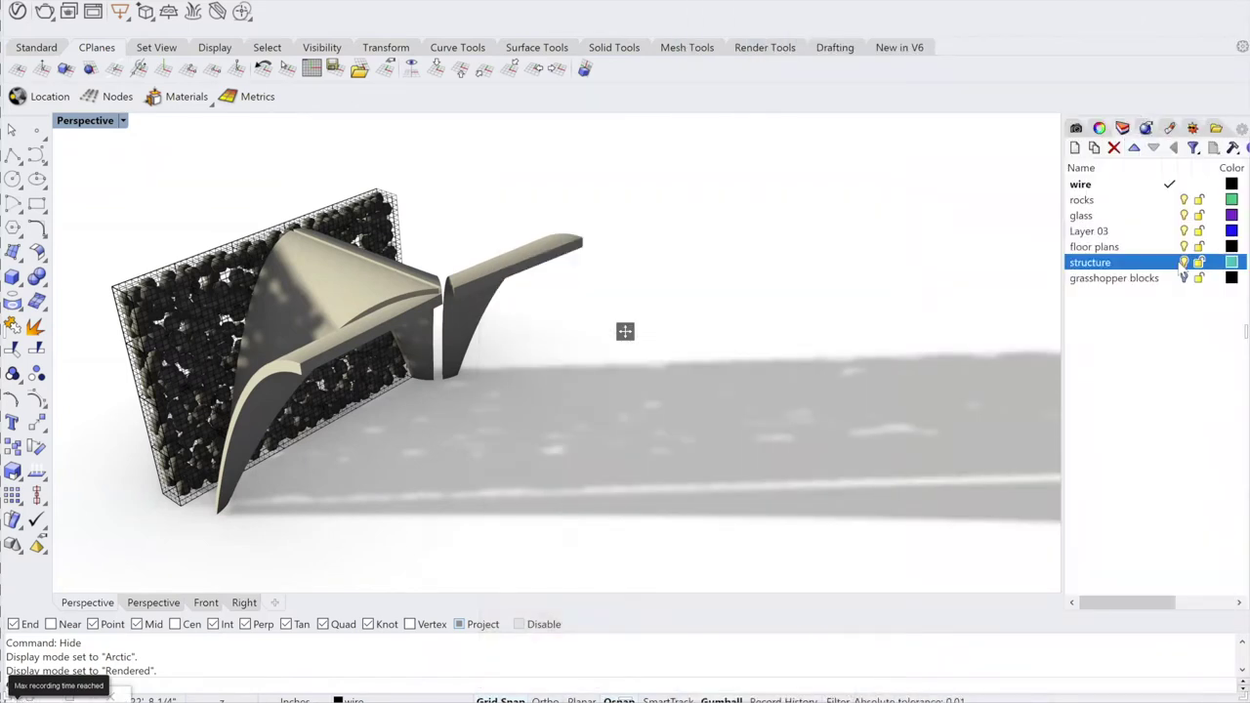
pyautogui.click(374, 320)
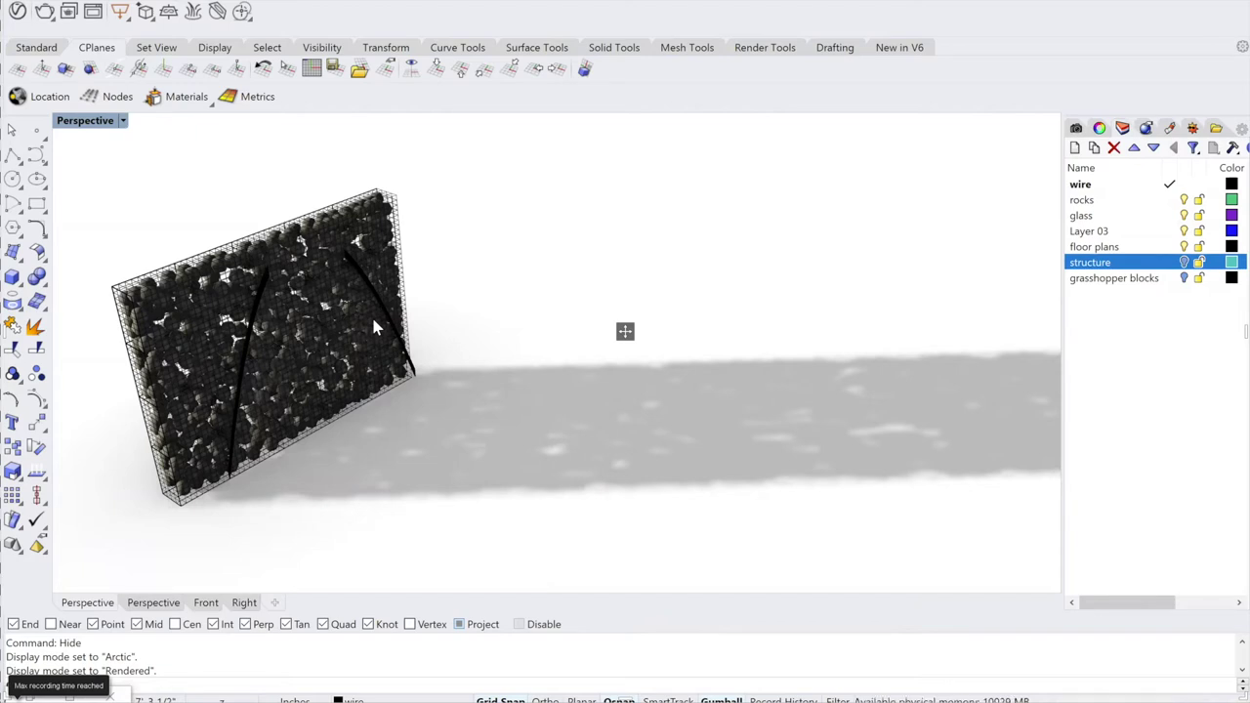
# Step: Switch the Perspective view to Shaded and turn off the glass layer
pyautogui.click(420, 432)
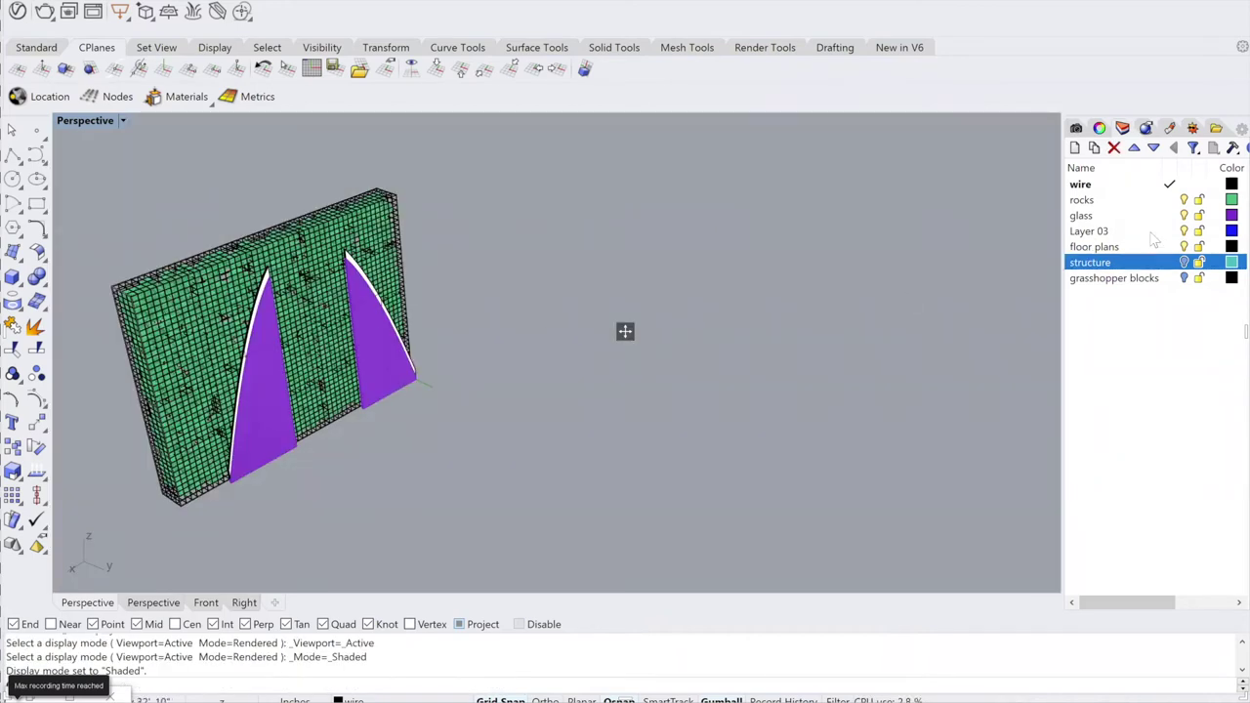
pyautogui.click(1191, 222)
pyautogui.click(1184, 216)
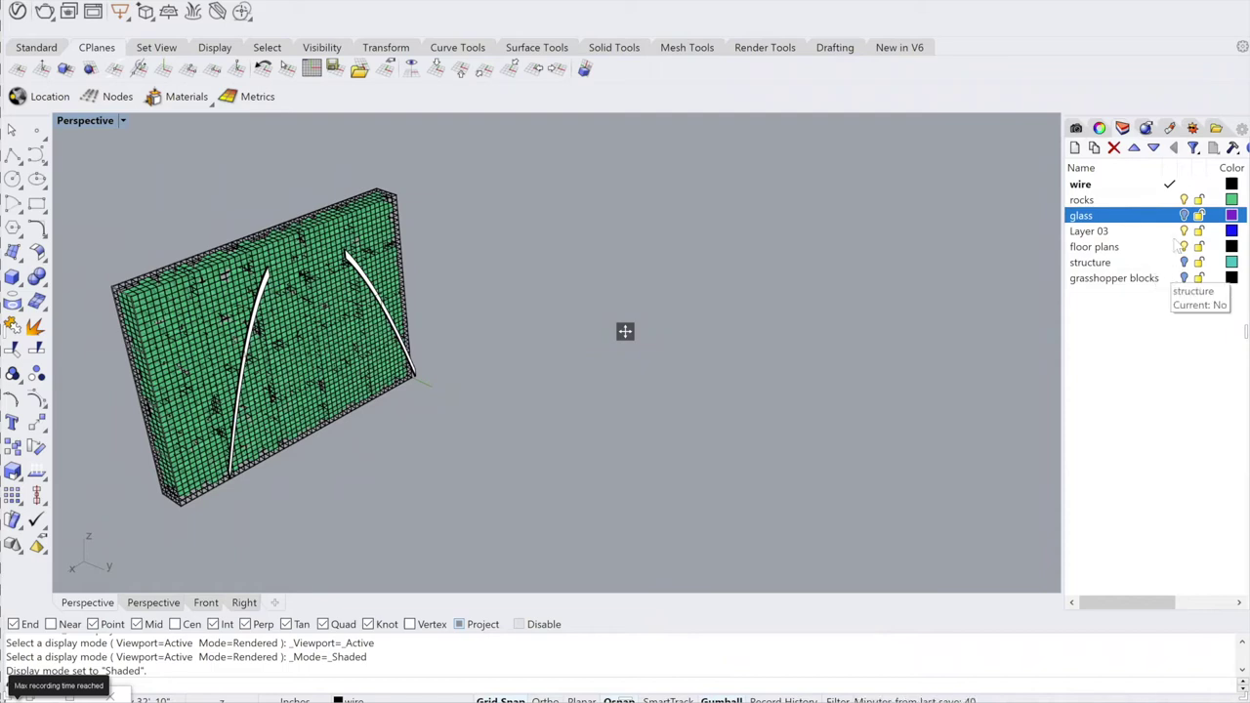
# Step: Hide the two white curved strips on the wall with the Hide command
pyautogui.scroll(2, 256, 283)
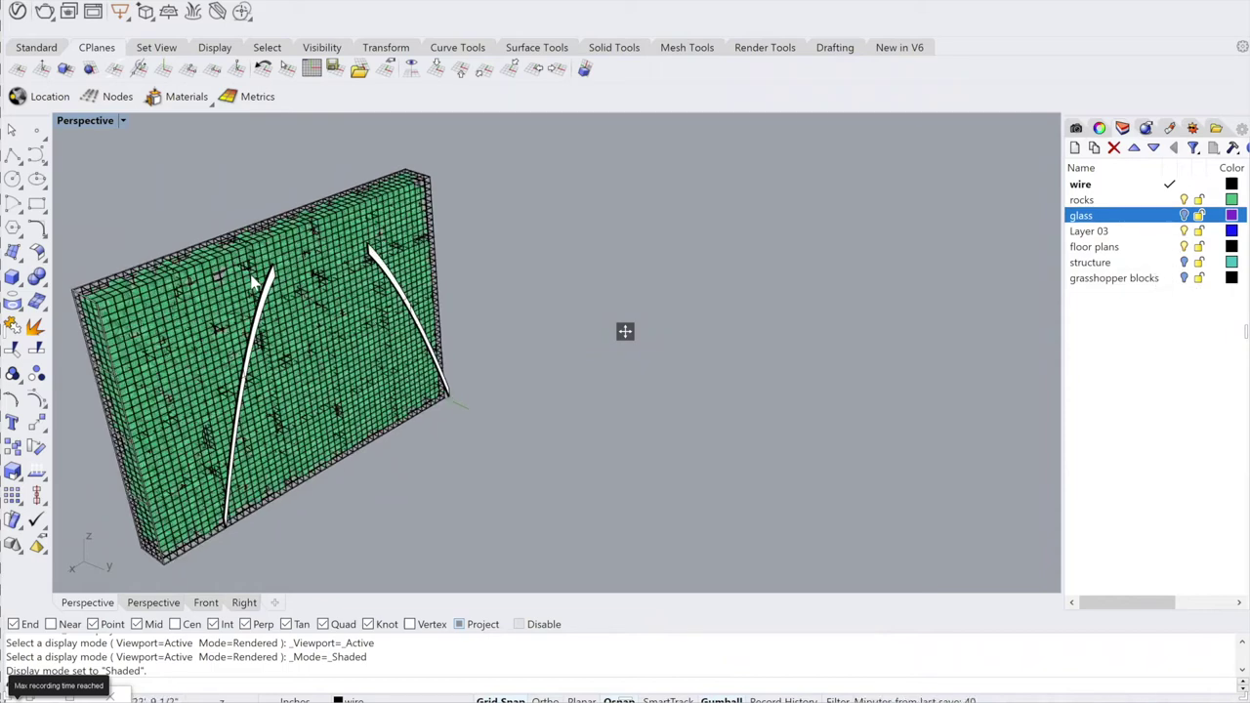
pyautogui.click(270, 279)
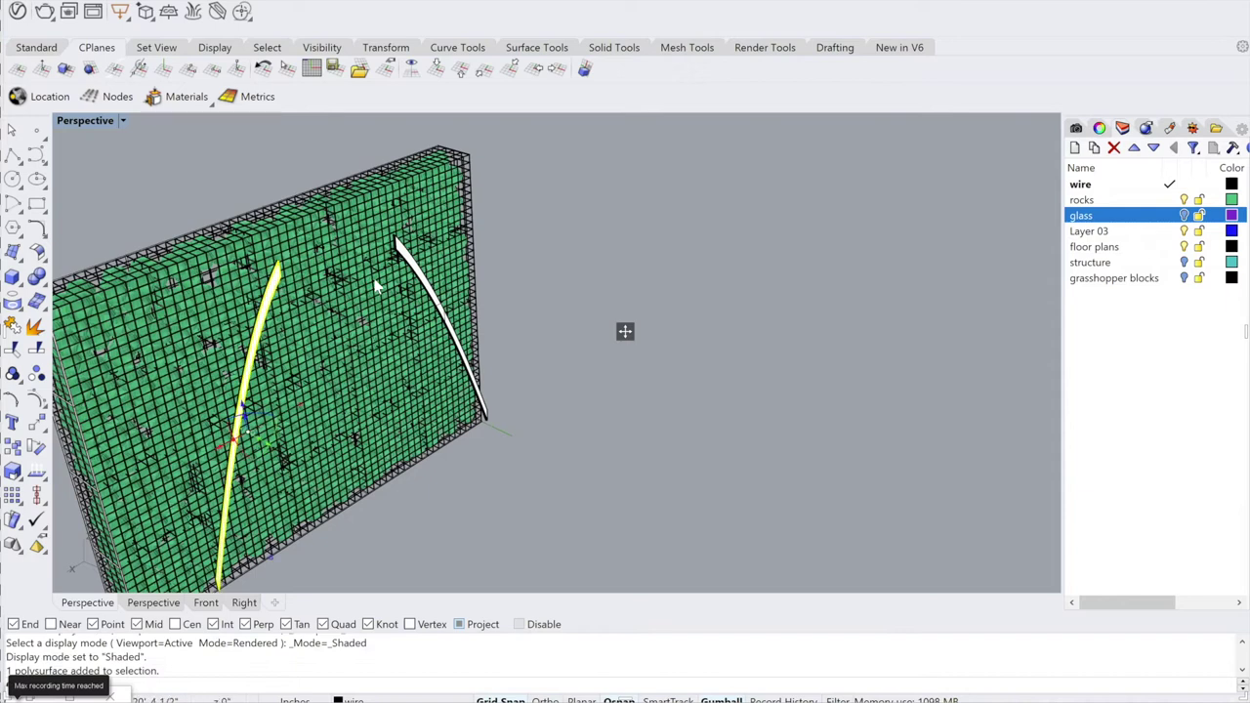
pyautogui.keyDown('shift'); pyautogui.click(434, 302); pyautogui.keyUp('shift')
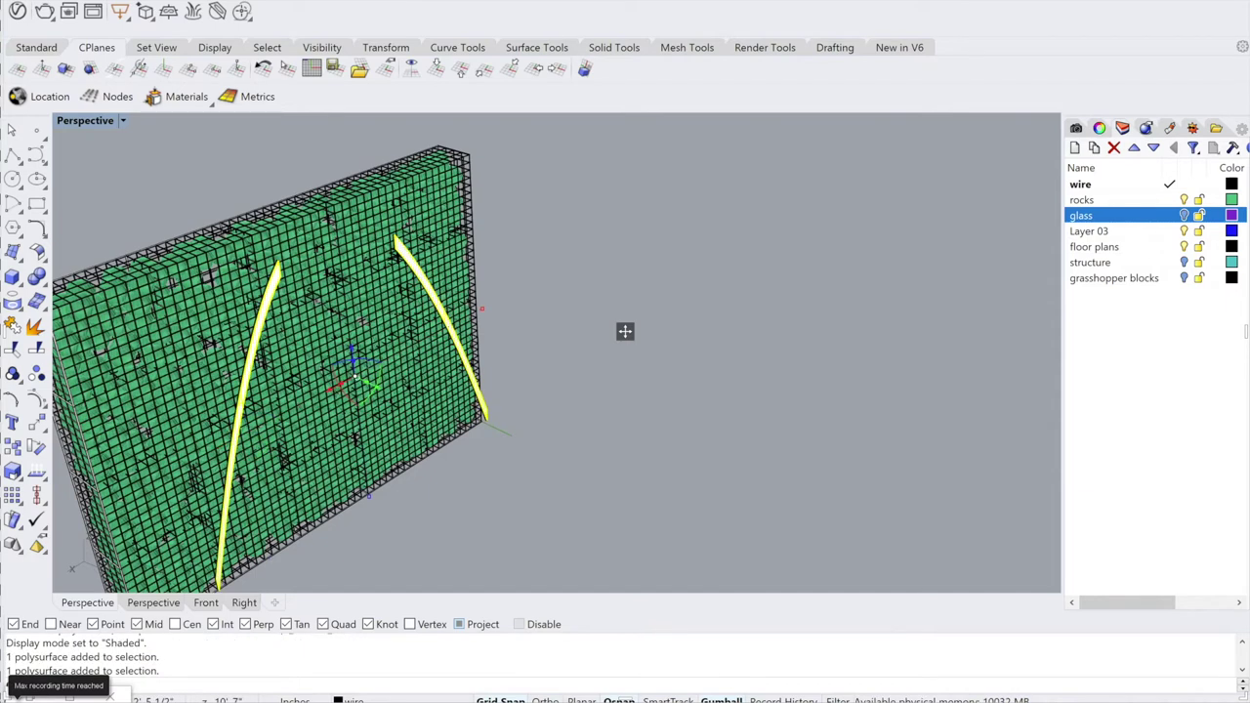
pyautogui.write('h')
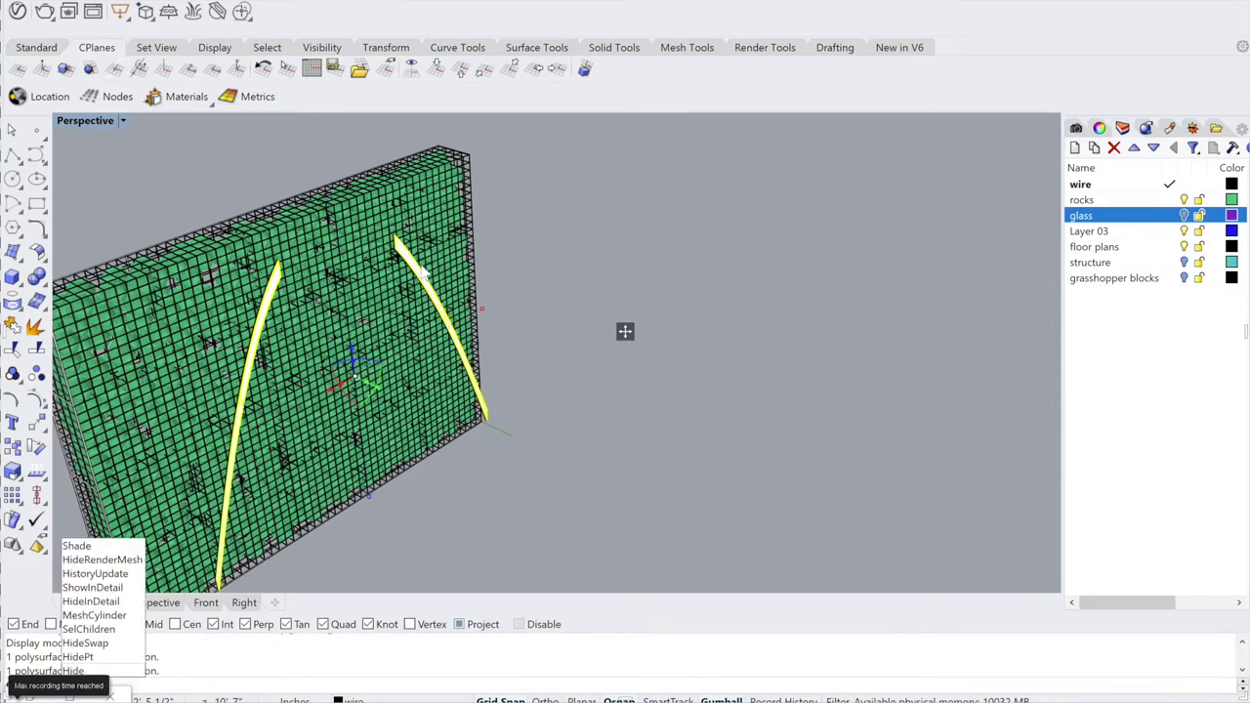
pyautogui.write("ide'")
pyautogui.press('Return')
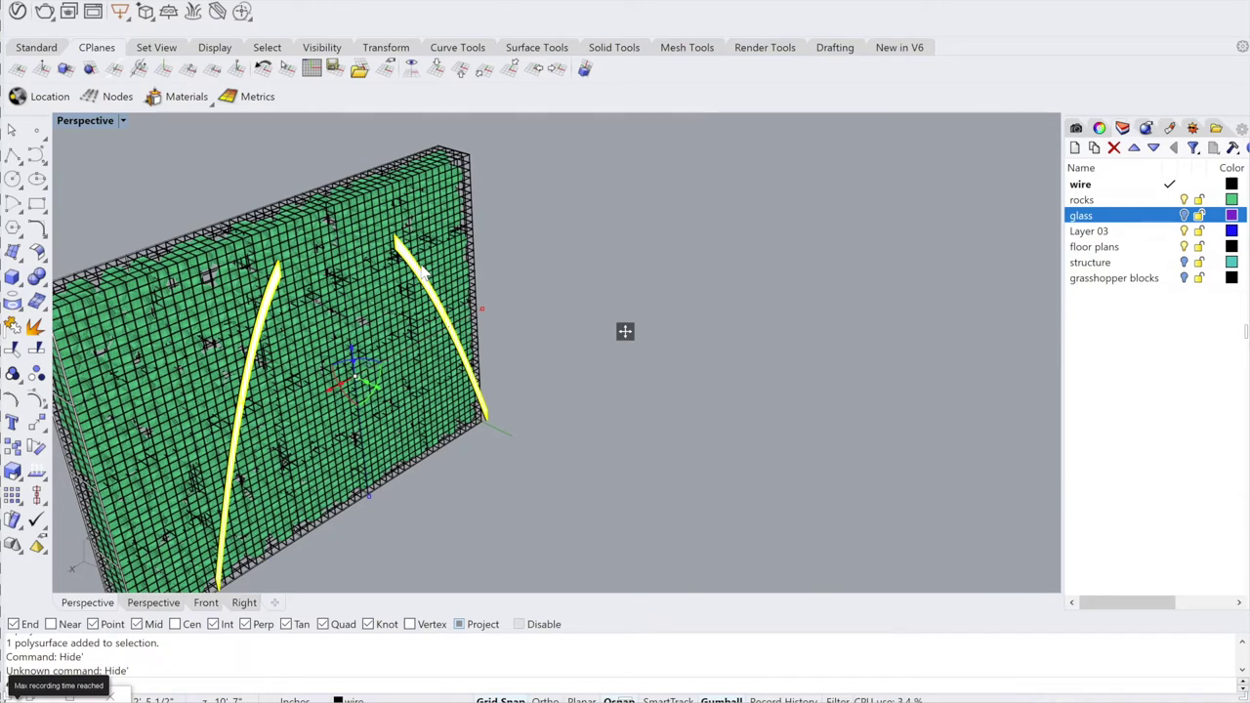
pyautogui.write('hide')
pyautogui.press('Return')
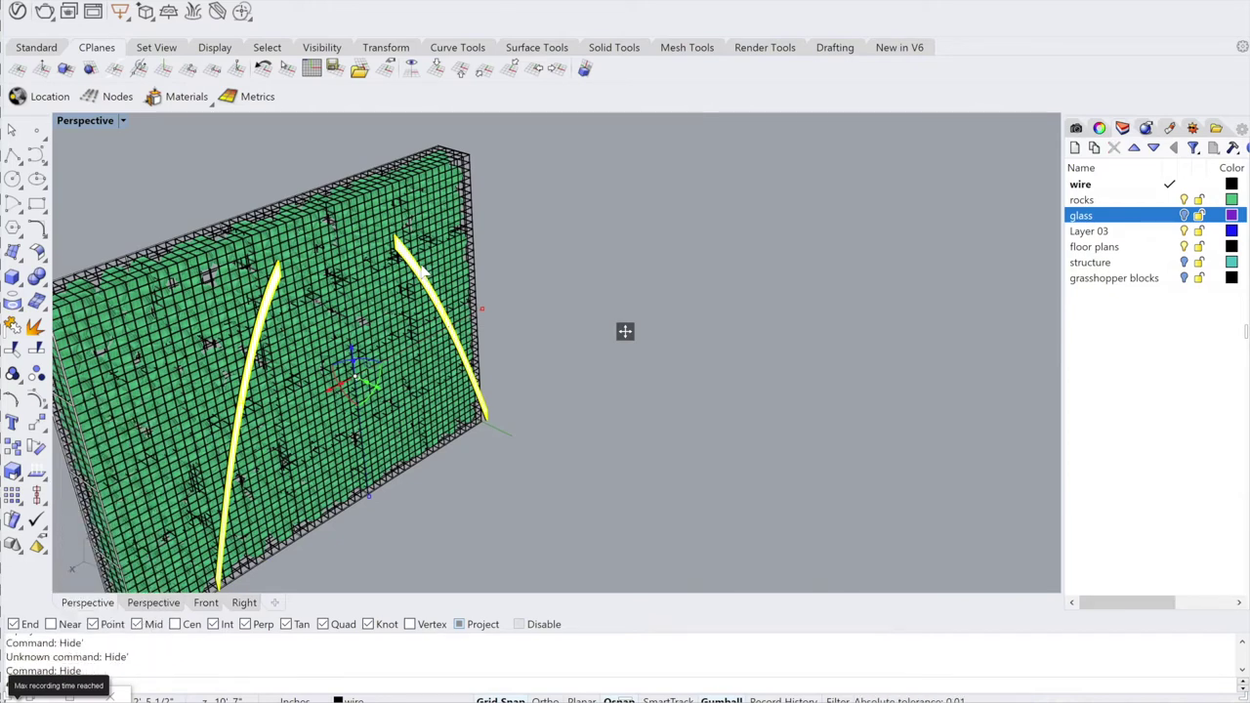
pyautogui.moveTo(418, 271); pyautogui.dragTo(515, 232, button='right')
pyautogui.click(515, 232)
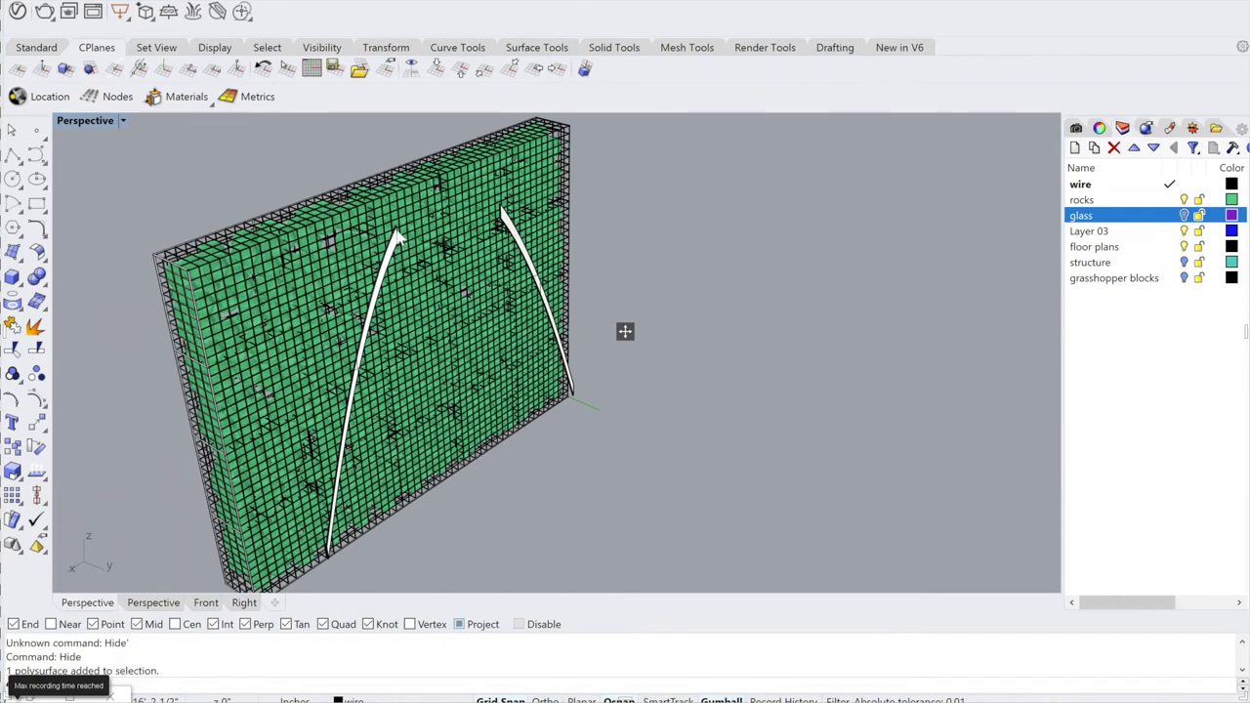
pyautogui.click(398, 252)
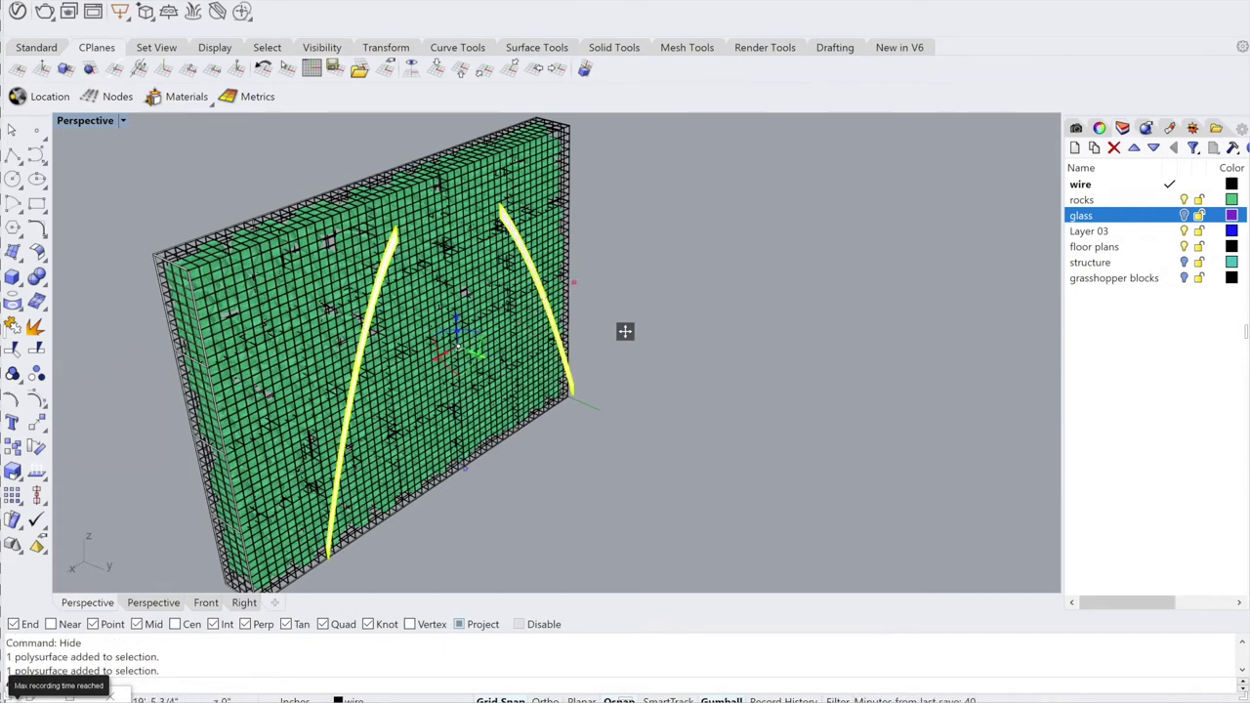
pyautogui.press('Return')
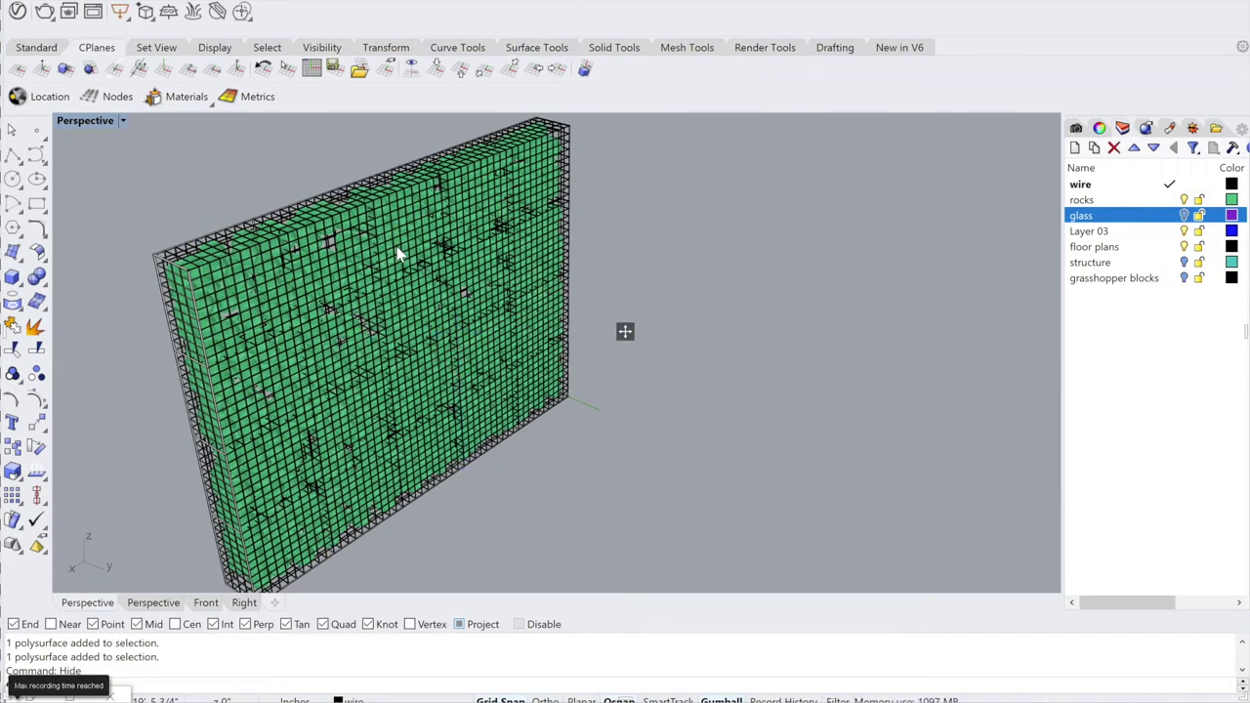
pyautogui.moveTo(382, 326); pyautogui.dragTo(352, 307, button='right')
pyautogui.scroll(6, 321, 313)
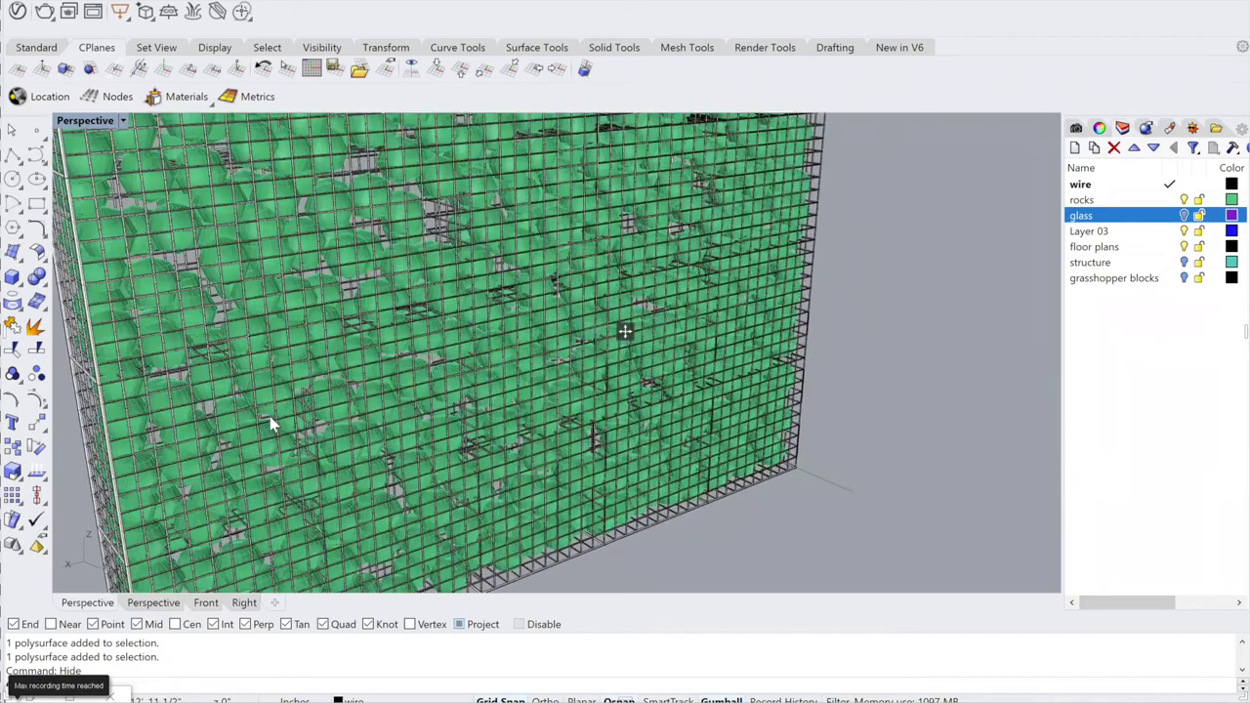
pyautogui.scroll(5, 376, 442)
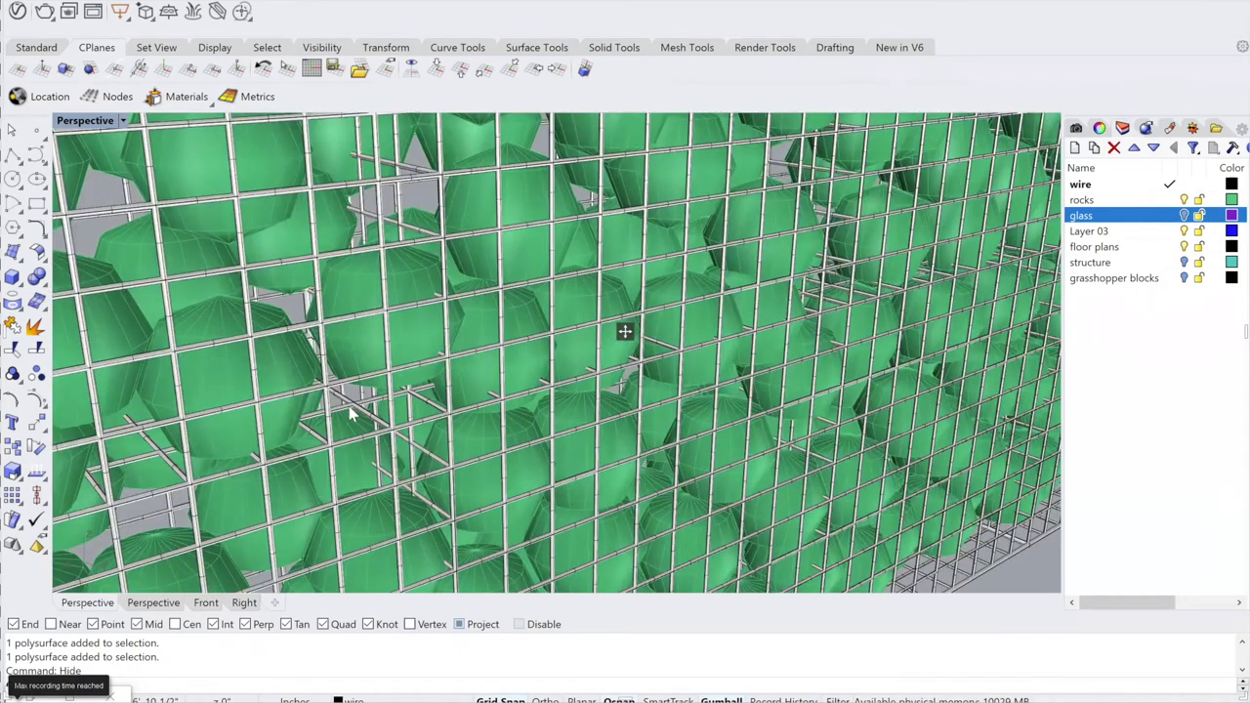
pyautogui.click(347, 411)
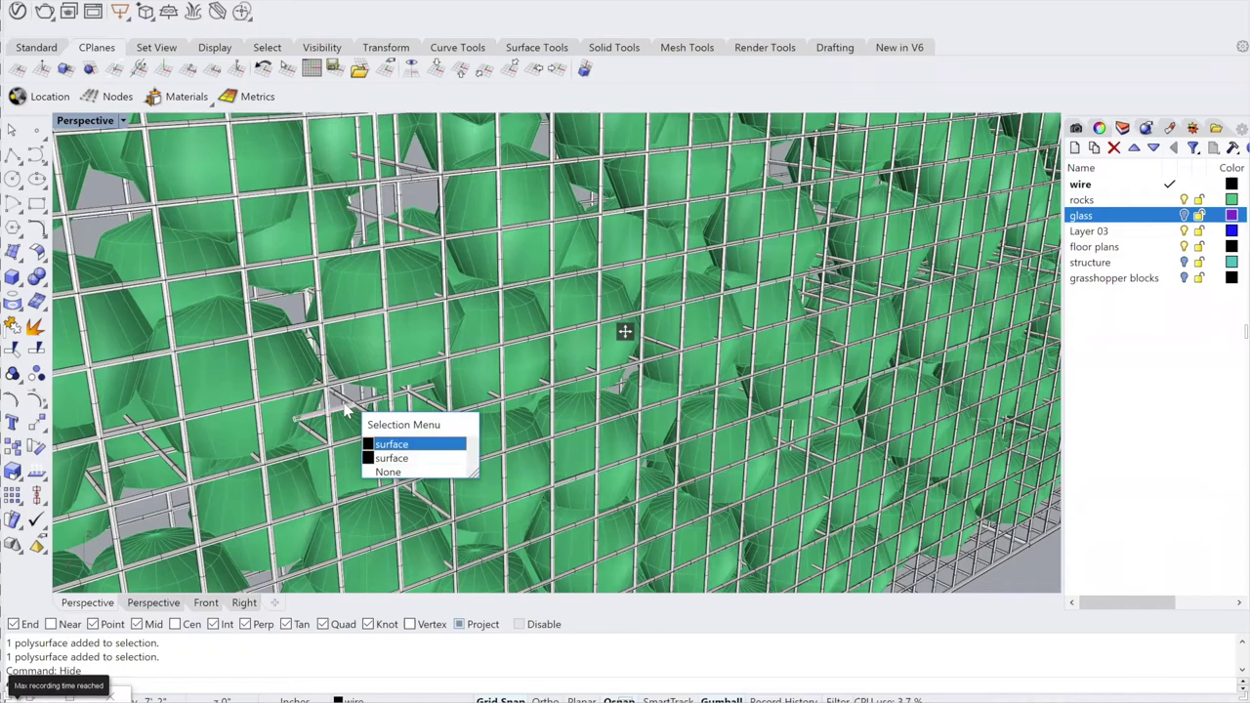
pyautogui.press('Return')
pyautogui.scroll(-10, 358, 410)
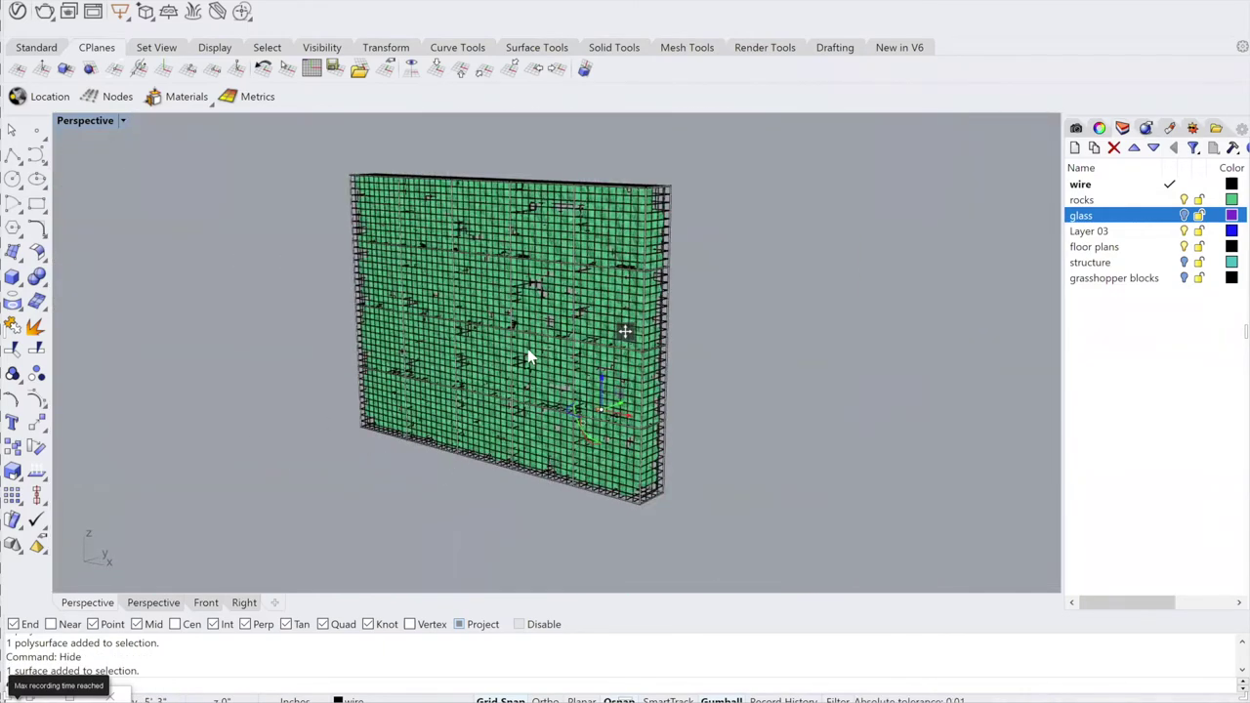
pyautogui.scroll(5, 531, 355)
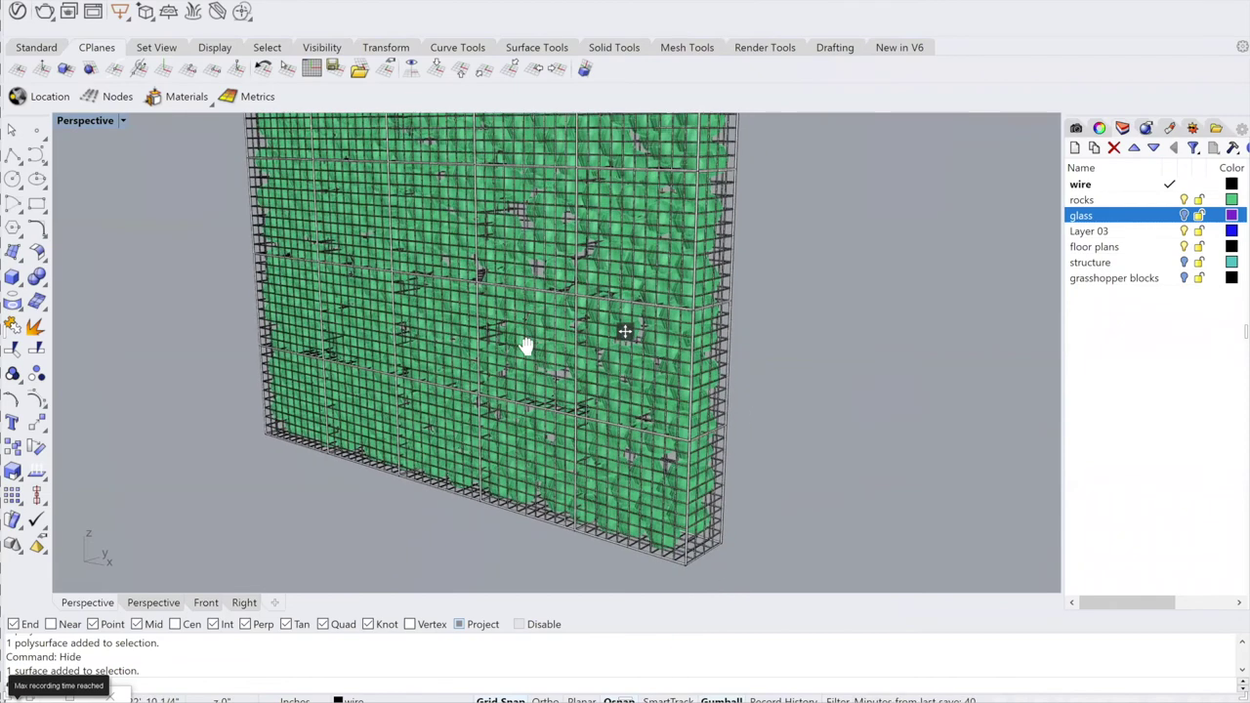
pyautogui.keyDown('shift'); pyautogui.moveTo(524, 345); pyautogui.dragTo(517, 386, button='right'); pyautogui.keyUp('shift')
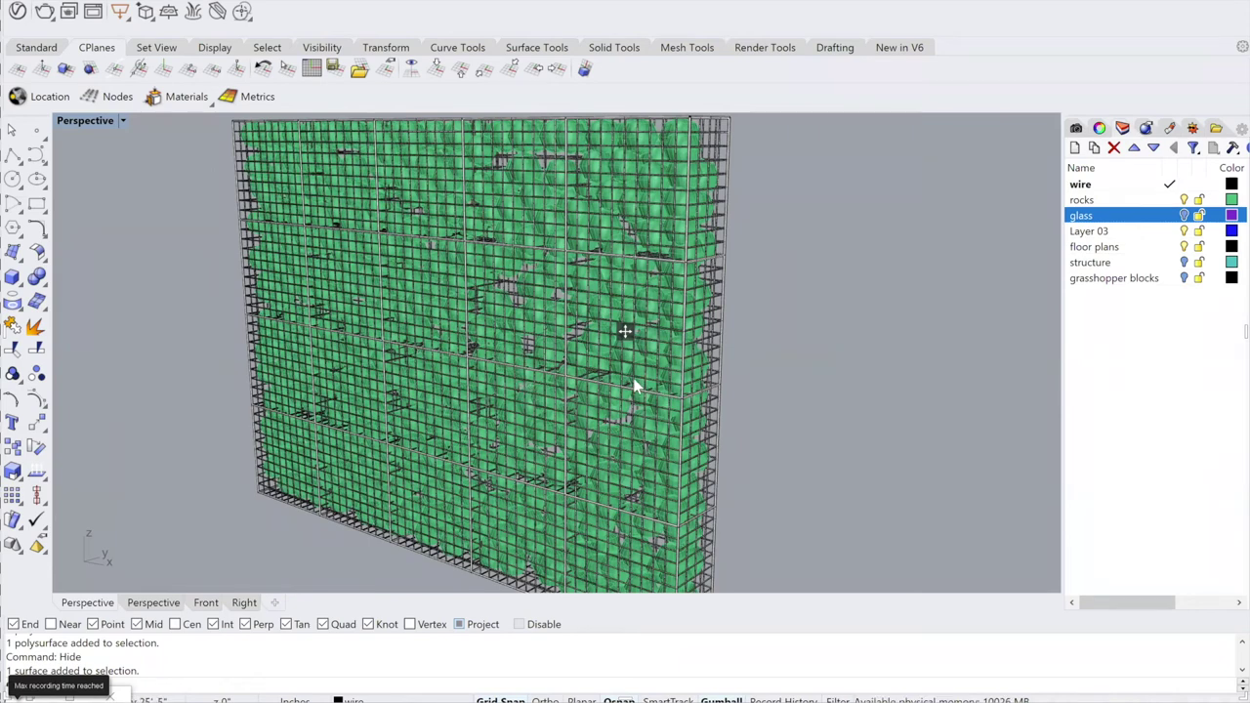
pyautogui.scroll(-2, 600, 347)
pyautogui.press('Left')
pyautogui.press('Left')
pyautogui.press('Left')
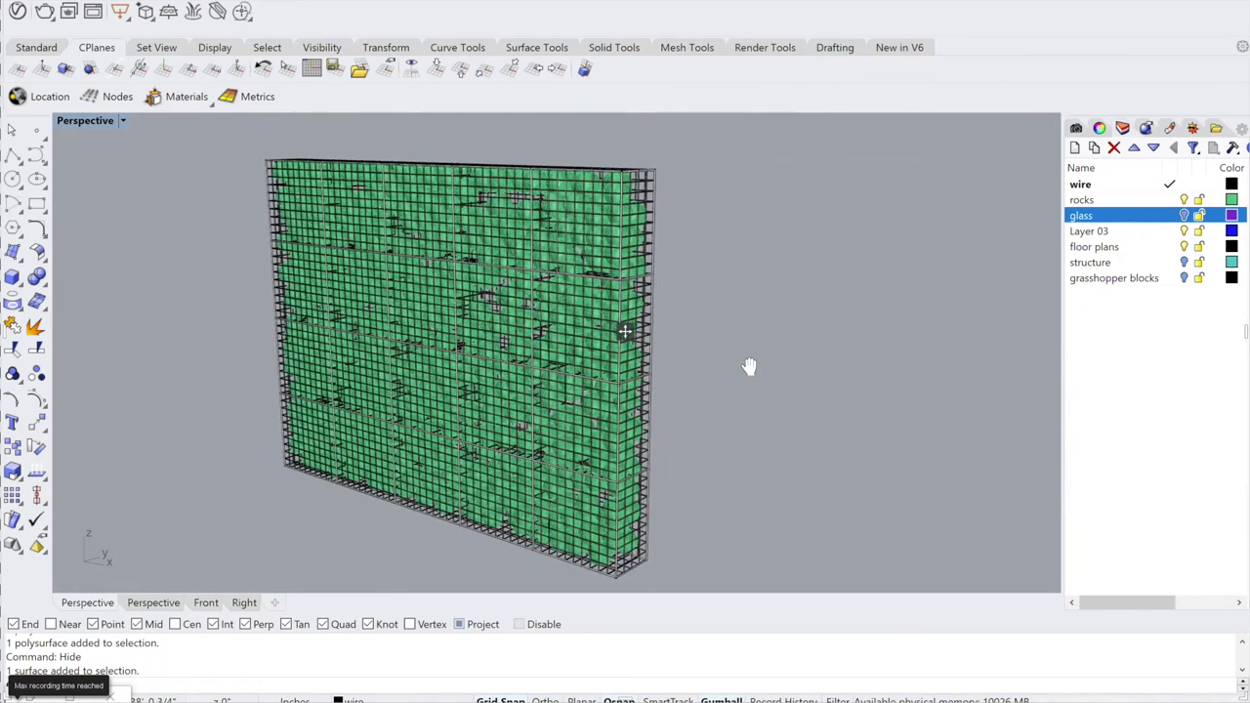
# Step: Turn off rocks, Layer 03, floor plans and wire; make grasshopper blocks visible and current
pyautogui.click(1185, 200)
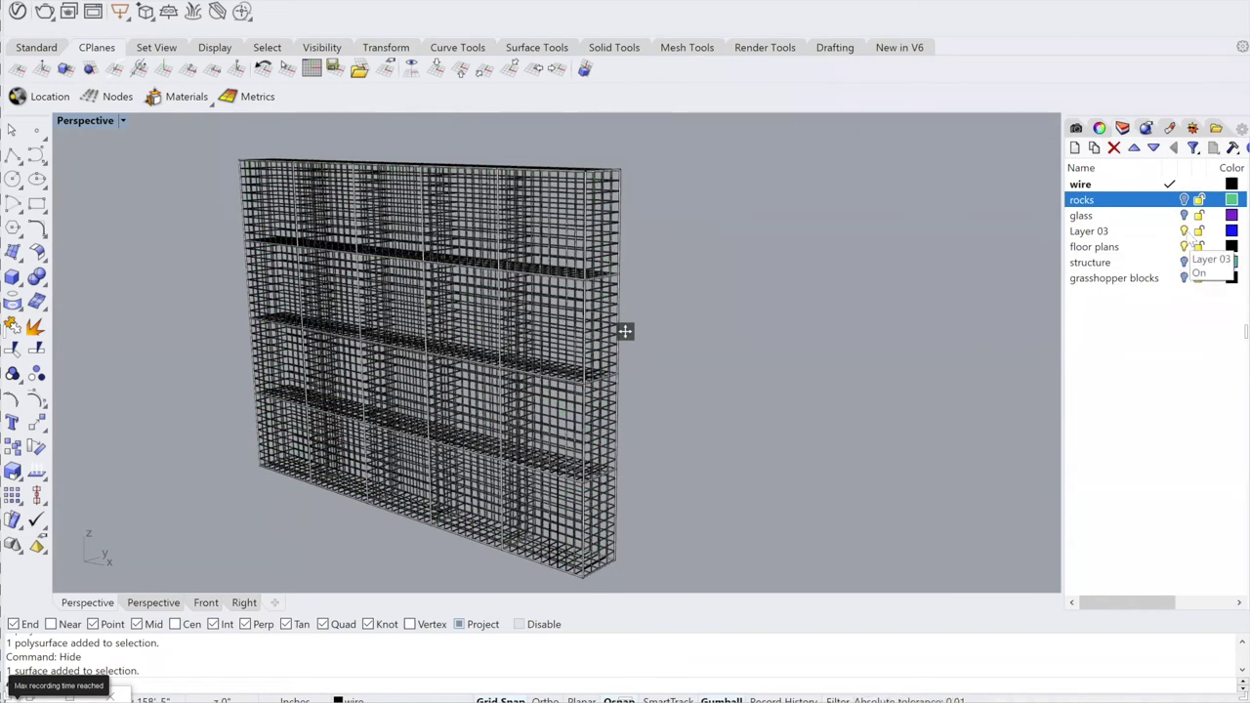
pyautogui.click(1186, 234)
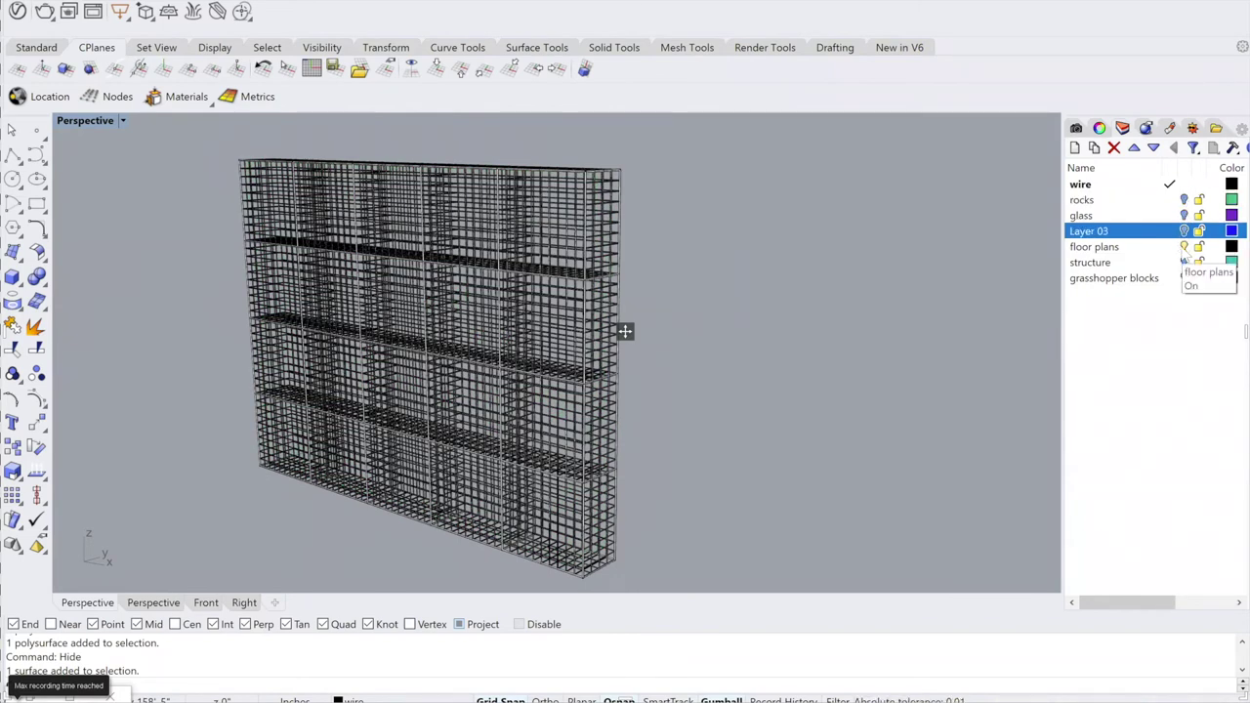
pyautogui.click(1184, 247)
pyautogui.click(1185, 278)
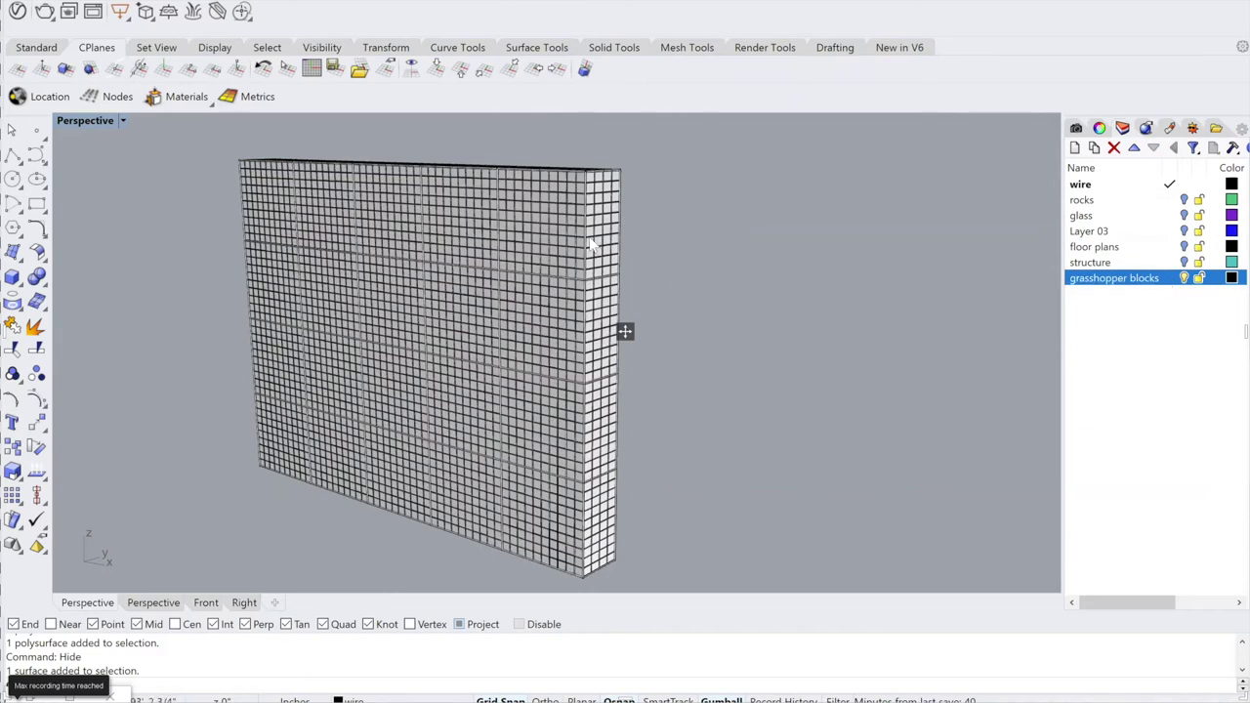
pyautogui.moveTo(591, 244); pyautogui.dragTo(600, 293, button='right')
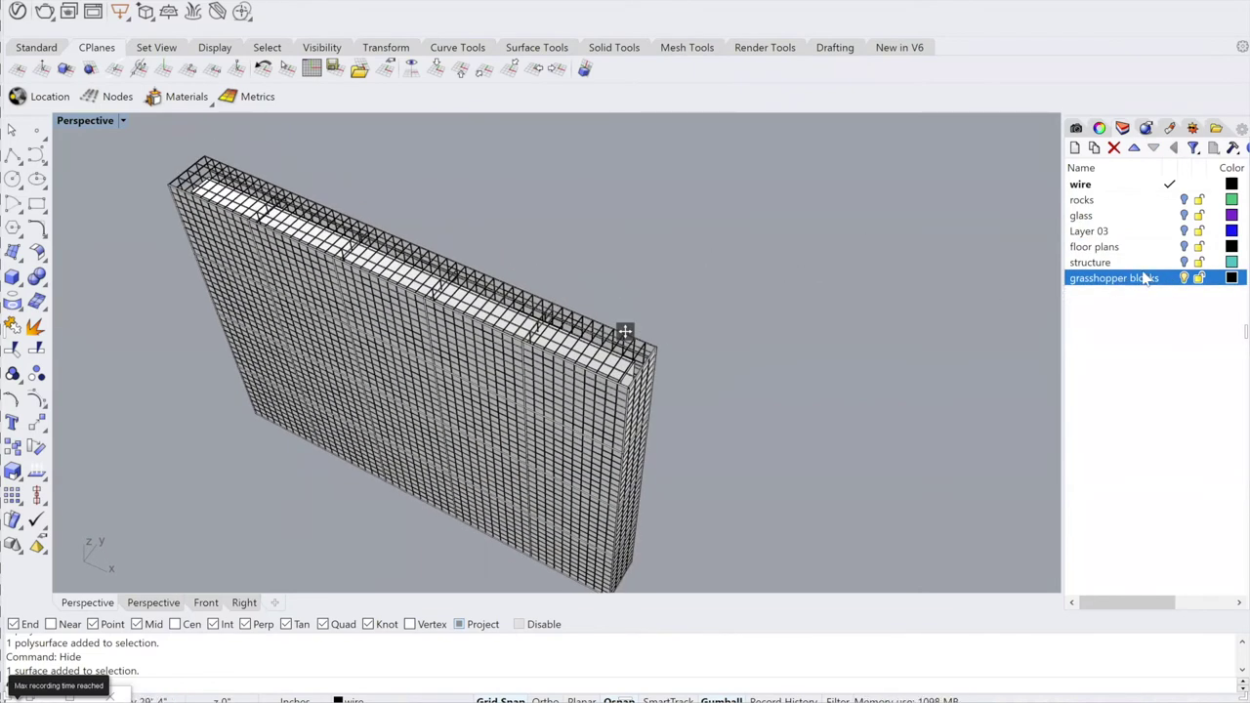
pyautogui.click(1173, 280)
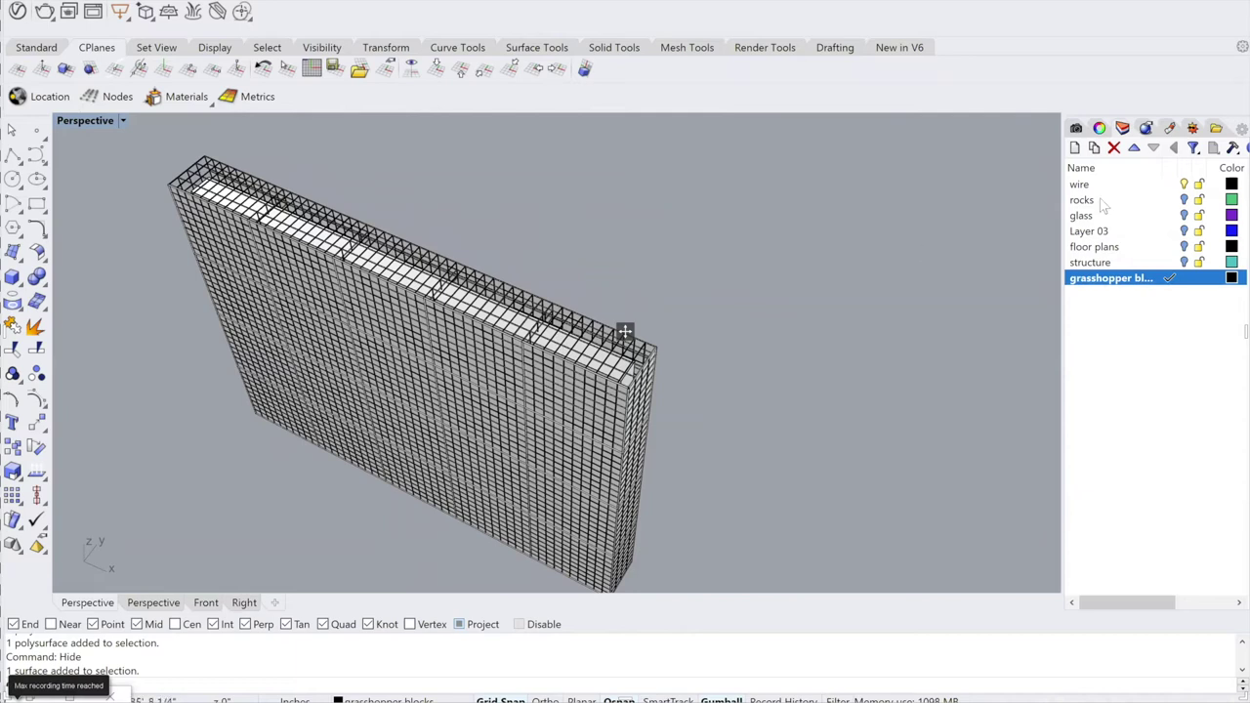
pyautogui.click(1184, 183)
# Step: Inspect the wall block by selecting its front surface, extrusion and bottom strip
pyautogui.moveTo(432, 319); pyautogui.dragTo(713, 430, button='right')
pyautogui.click(563, 289)
pyautogui.press('Escape')
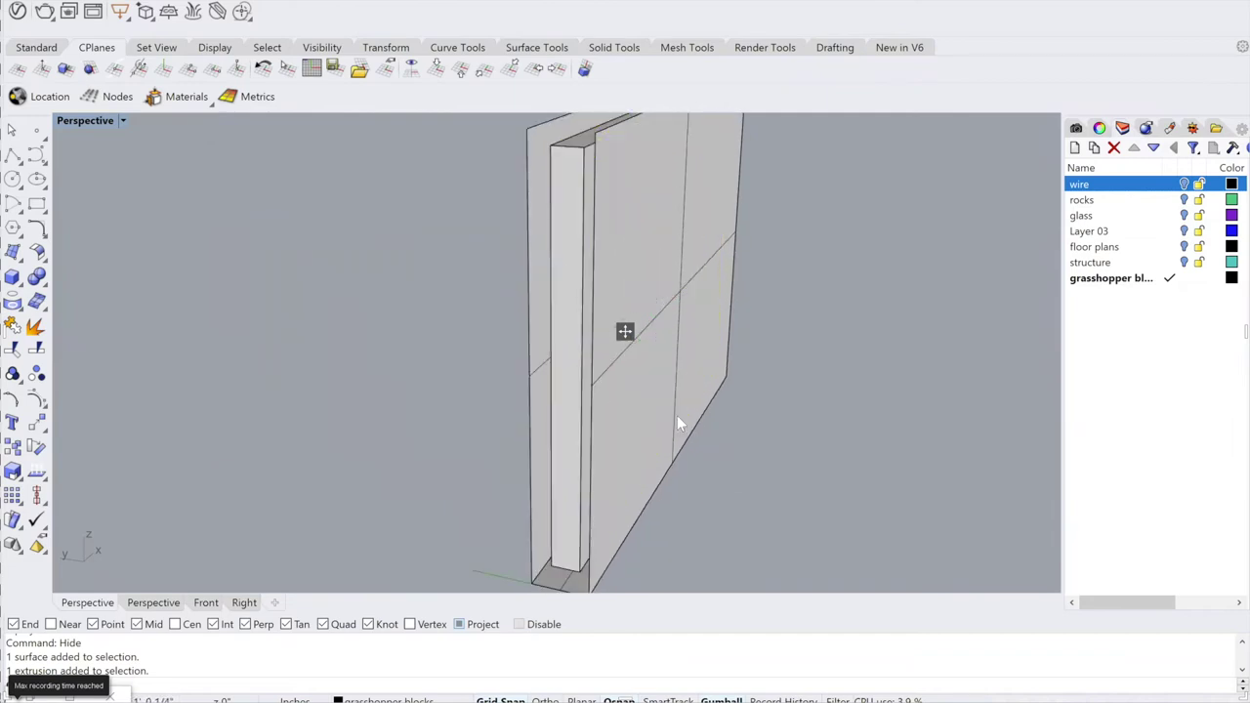
pyautogui.click(681, 423)
pyautogui.moveTo(602, 417); pyautogui.dragTo(592, 336, button='right')
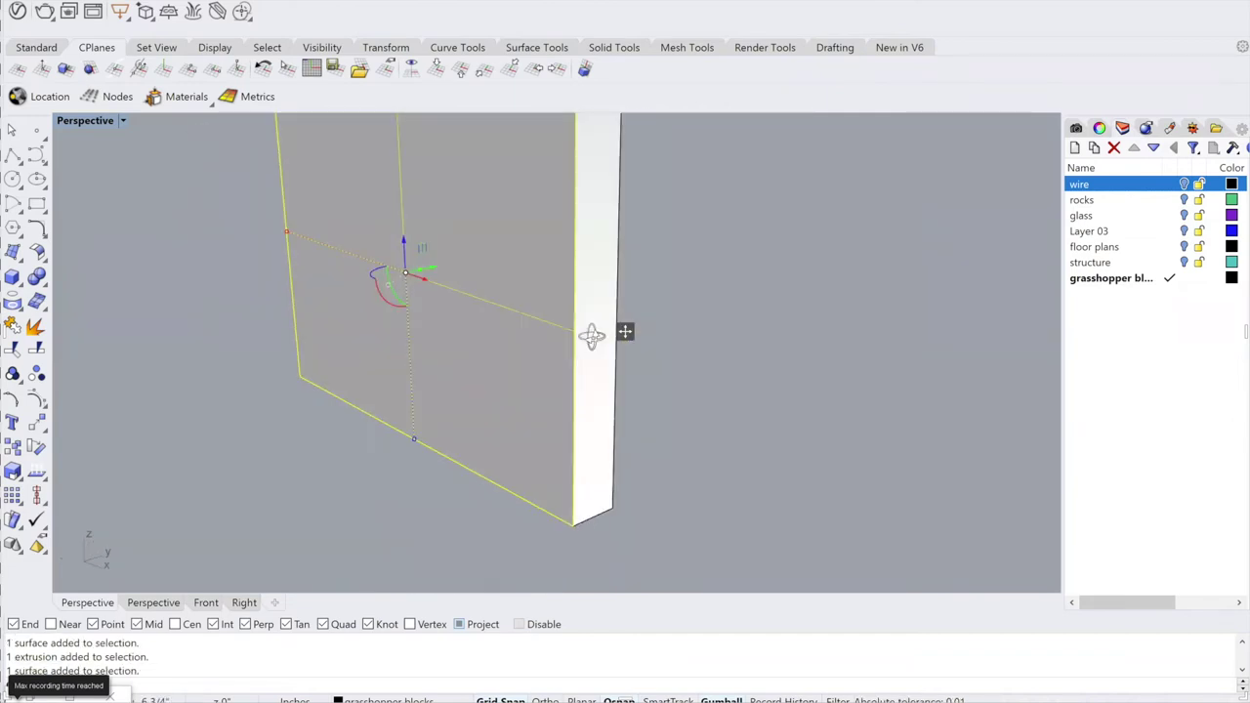
pyautogui.click(592, 361)
pyautogui.moveTo(583, 424); pyautogui.dragTo(570, 379, button='right')
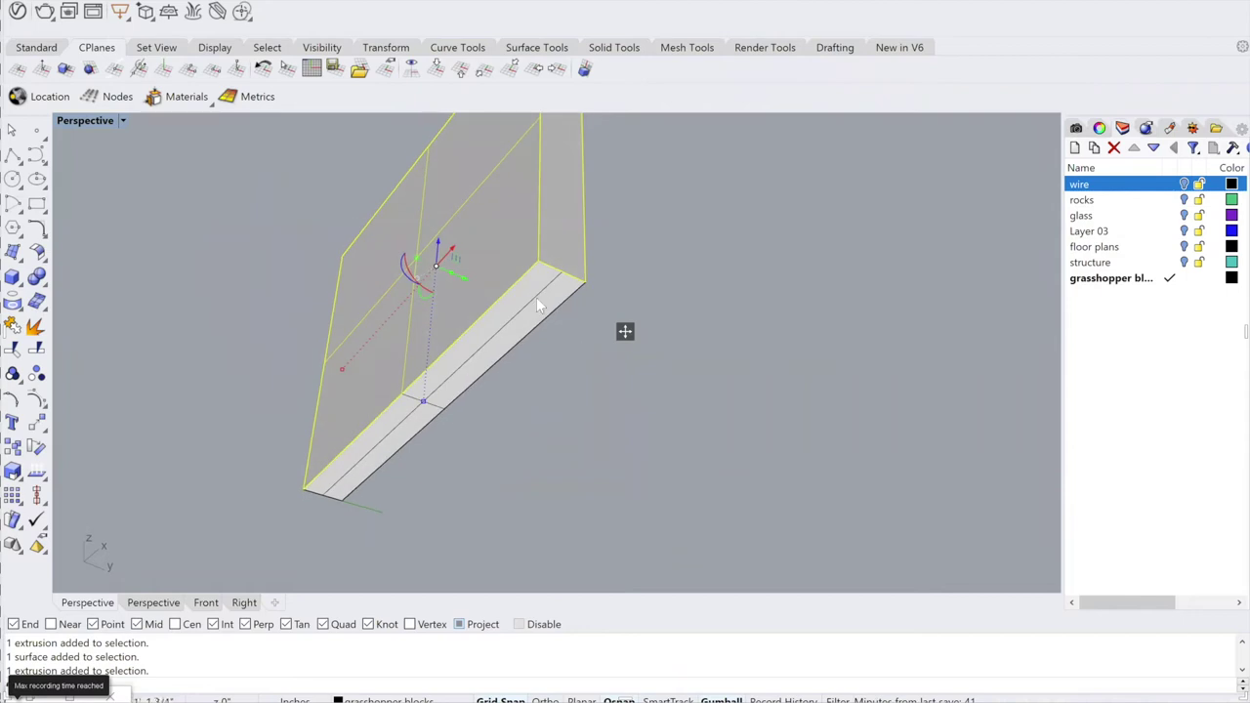
pyautogui.keyDown('shift'); pyautogui.click(536, 305); pyautogui.keyUp('shift')
pyautogui.moveTo(539, 202); pyautogui.dragTo(726, 359, button='right')
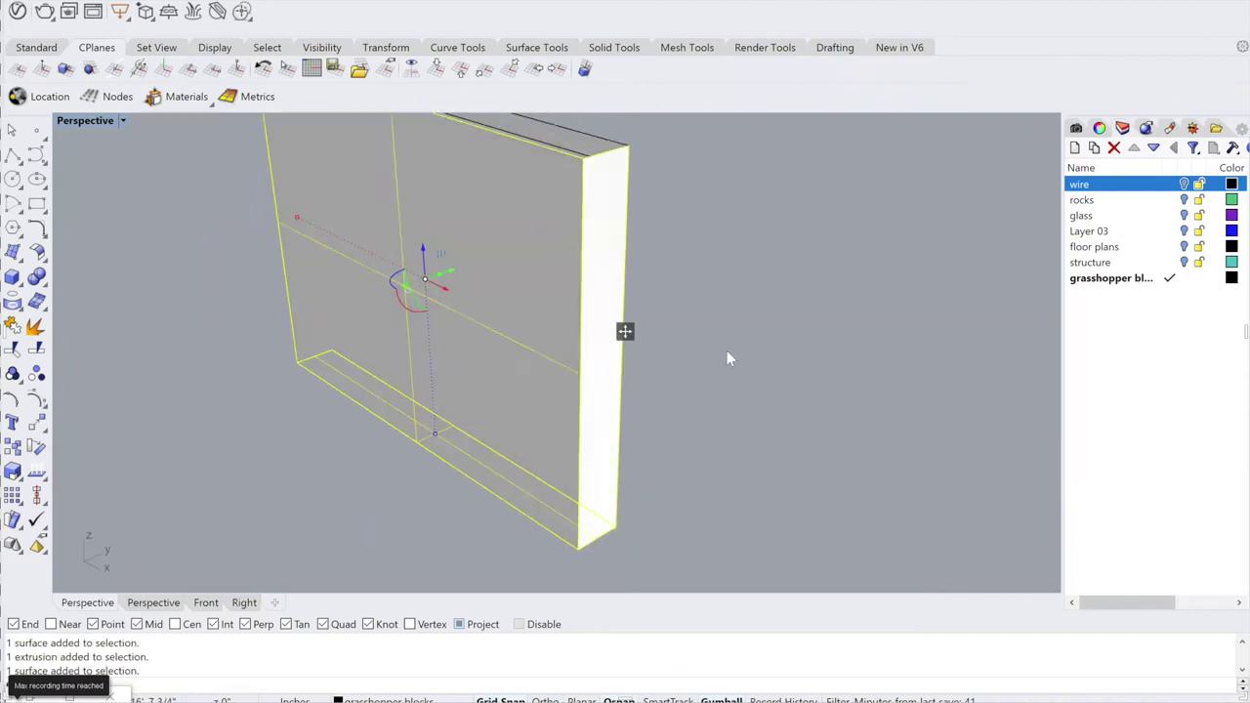
pyautogui.click(727, 359)
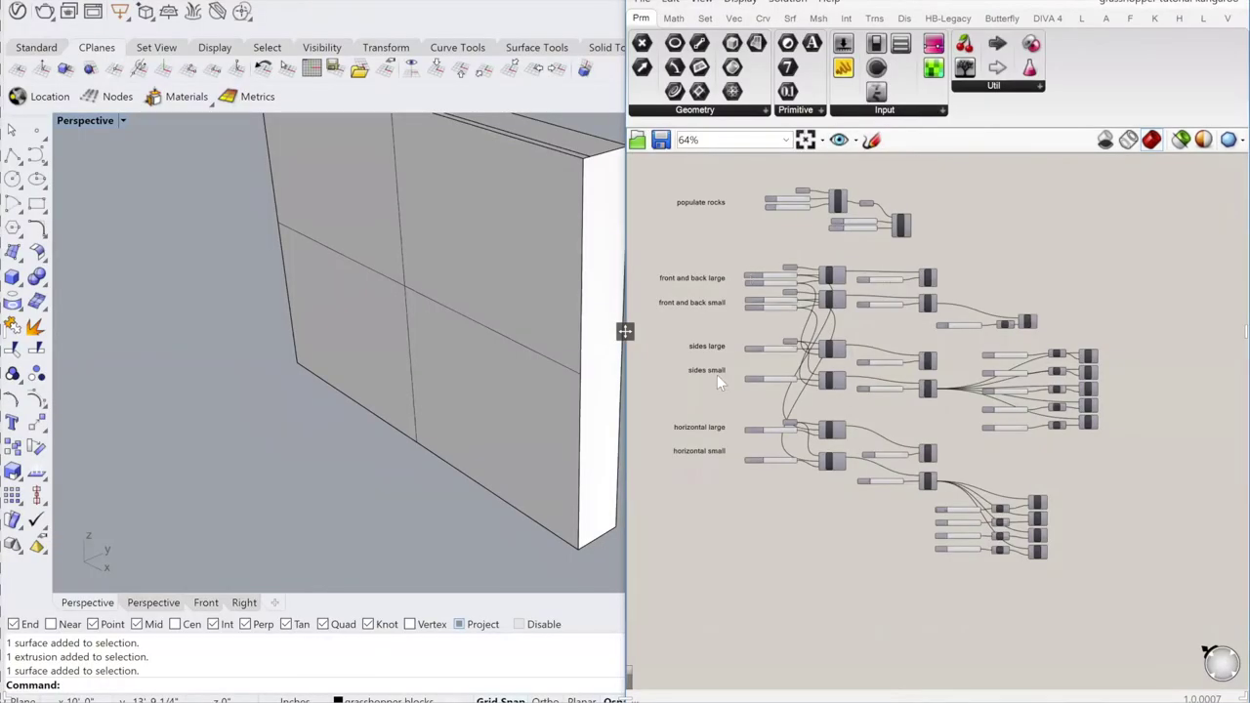
# Step: Enable Preview on the PopGeo component to show the populated rock points
pyautogui.scroll(-3, 456, 362)
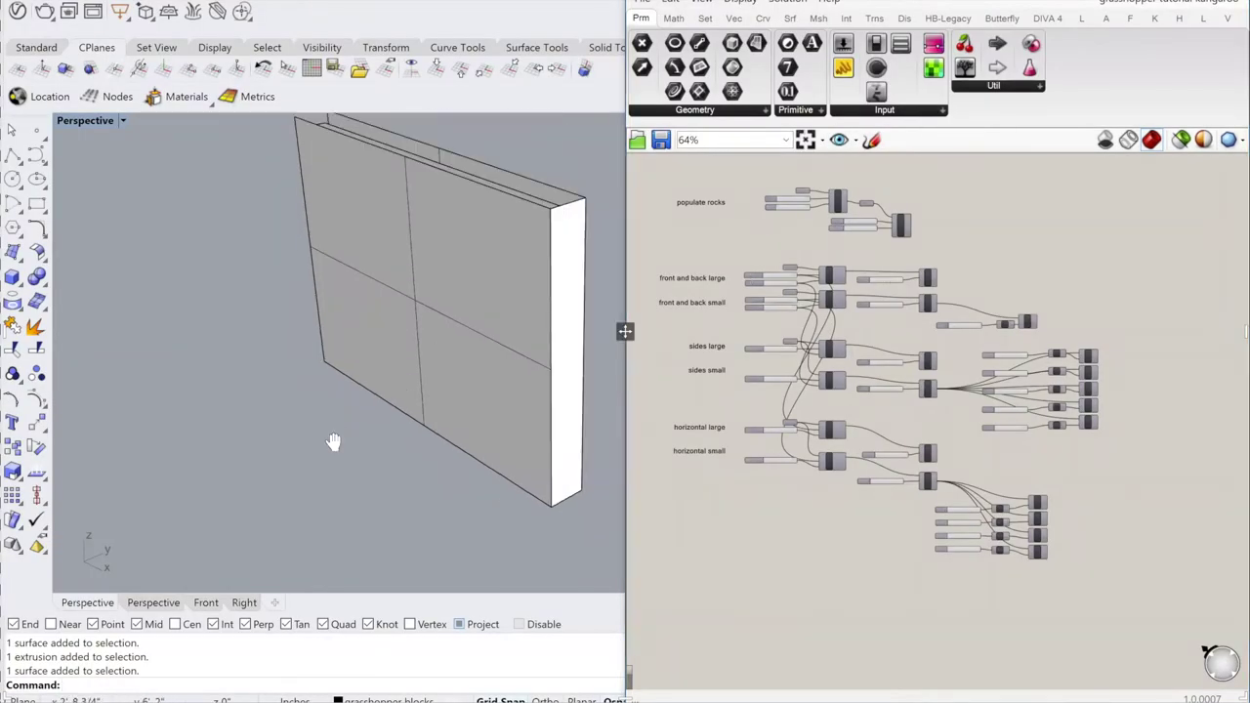
pyautogui.moveTo(335, 439); pyautogui.dragTo(339, 379, button='right')
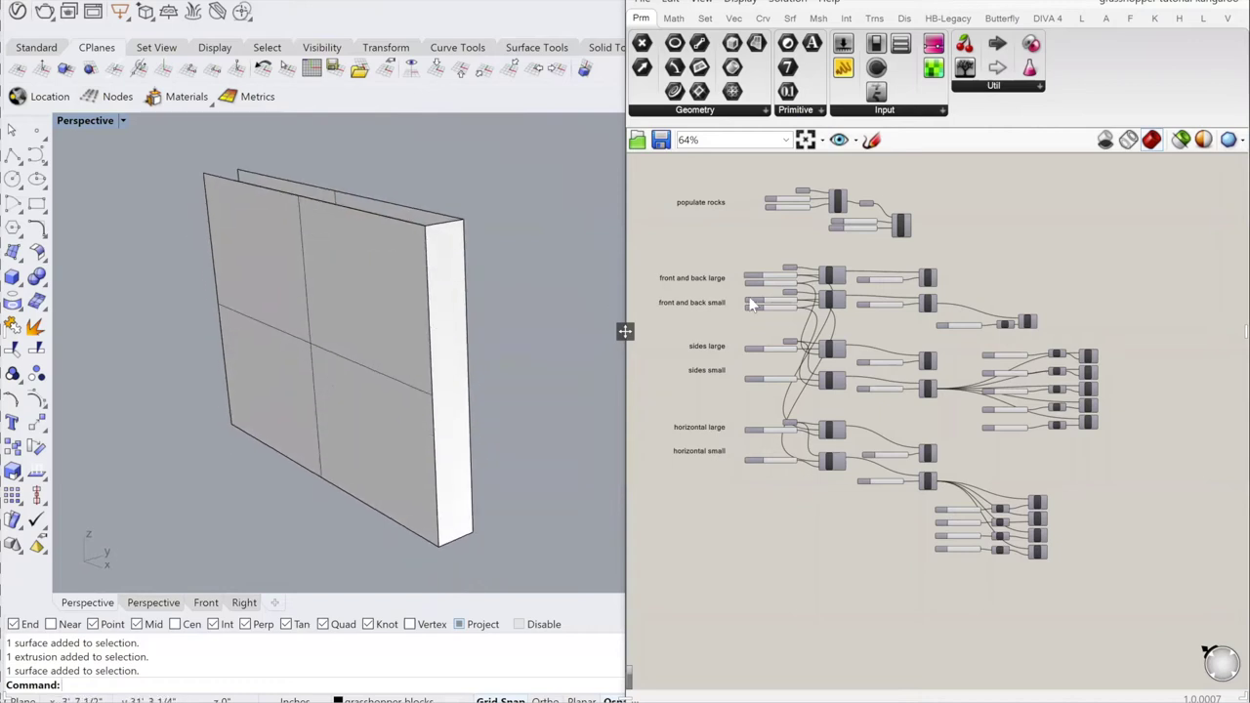
pyautogui.scroll(2, 821, 196)
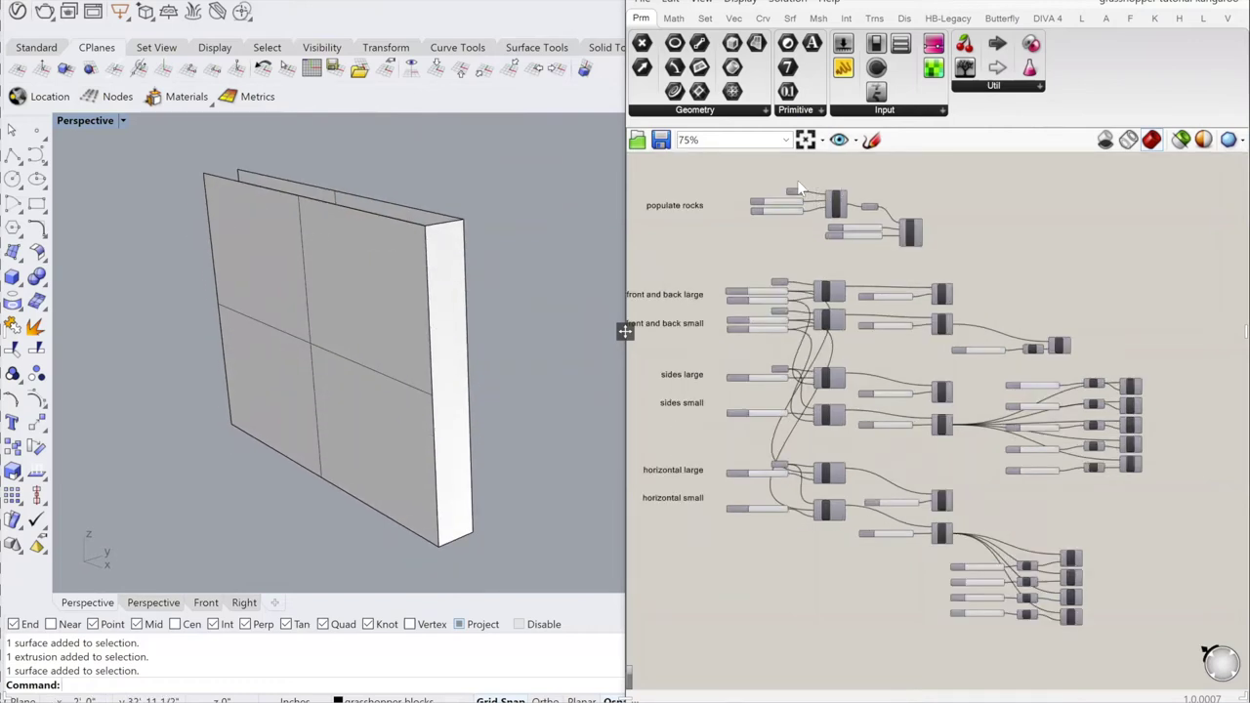
pyautogui.scroll(6, 799, 191)
pyautogui.click(797, 186)
pyautogui.middleClick(801, 202)
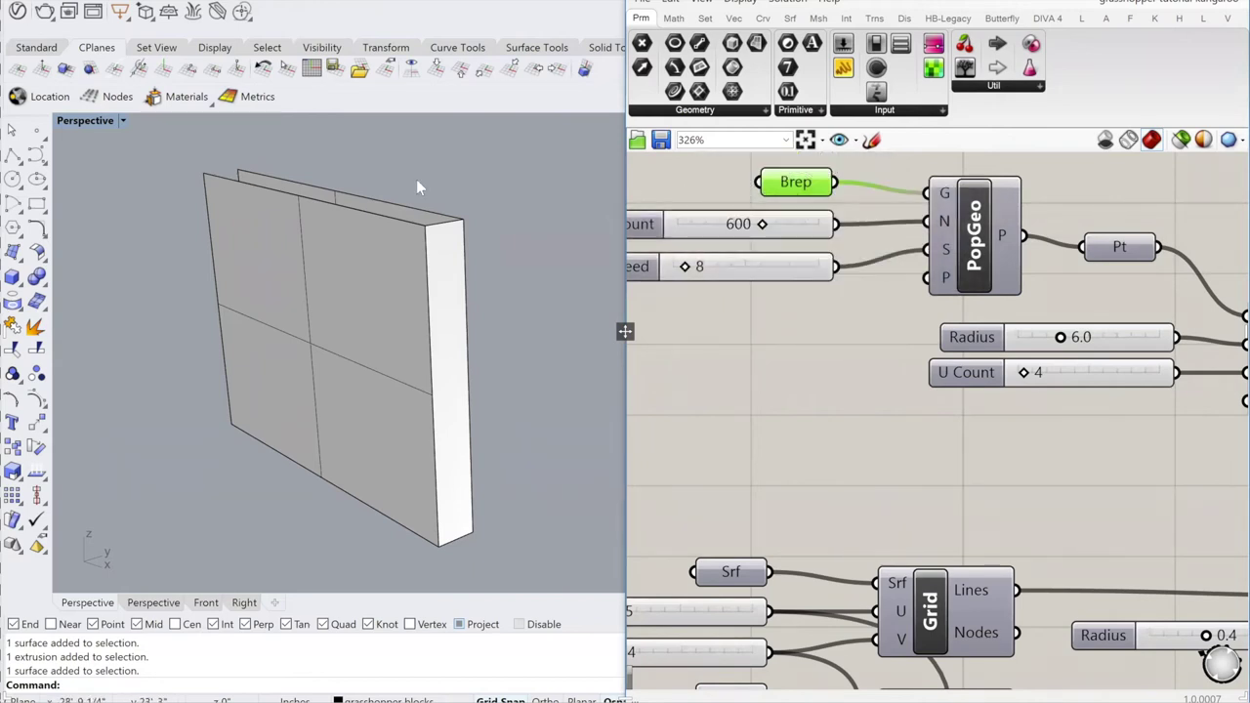
pyautogui.moveTo(491, 295)
pyautogui.mouseDown(button='right')
pyautogui.moveTo(503, 283)
pyautogui.moveTo(486, 286)
pyautogui.mouseUp(button='right')
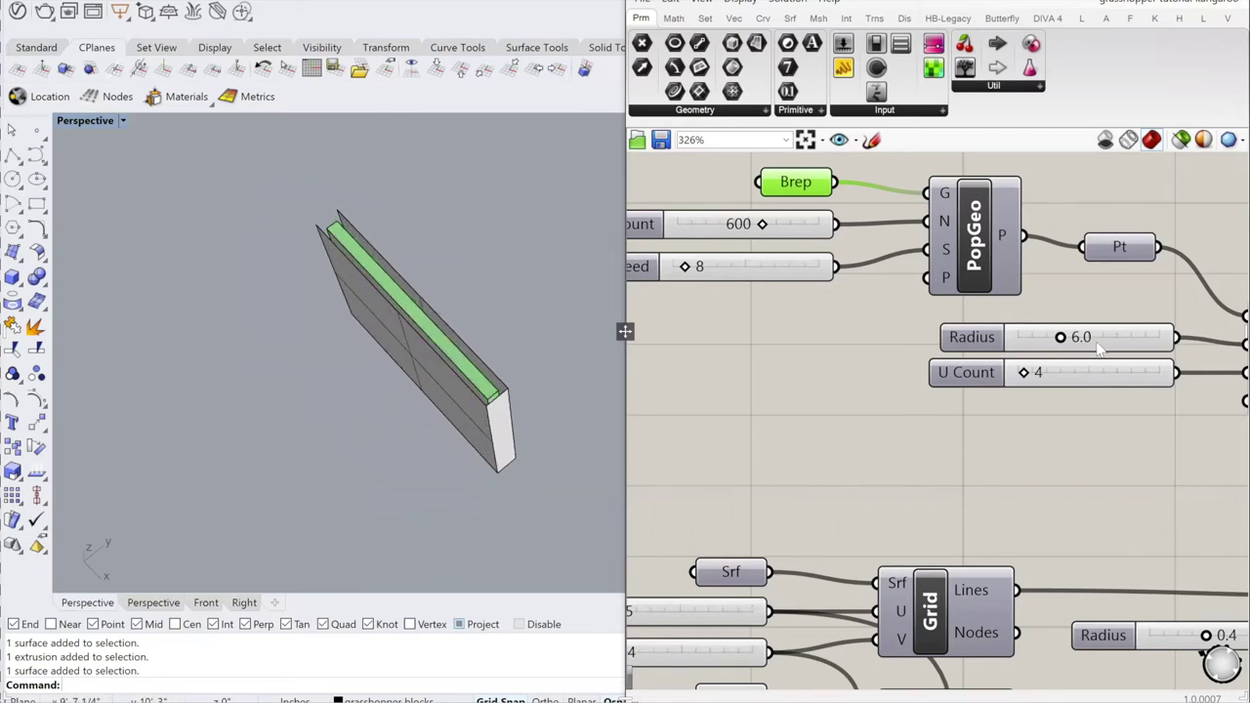
pyautogui.scroll(-3, 1101, 349)
pyautogui.scroll(2, 996, 366)
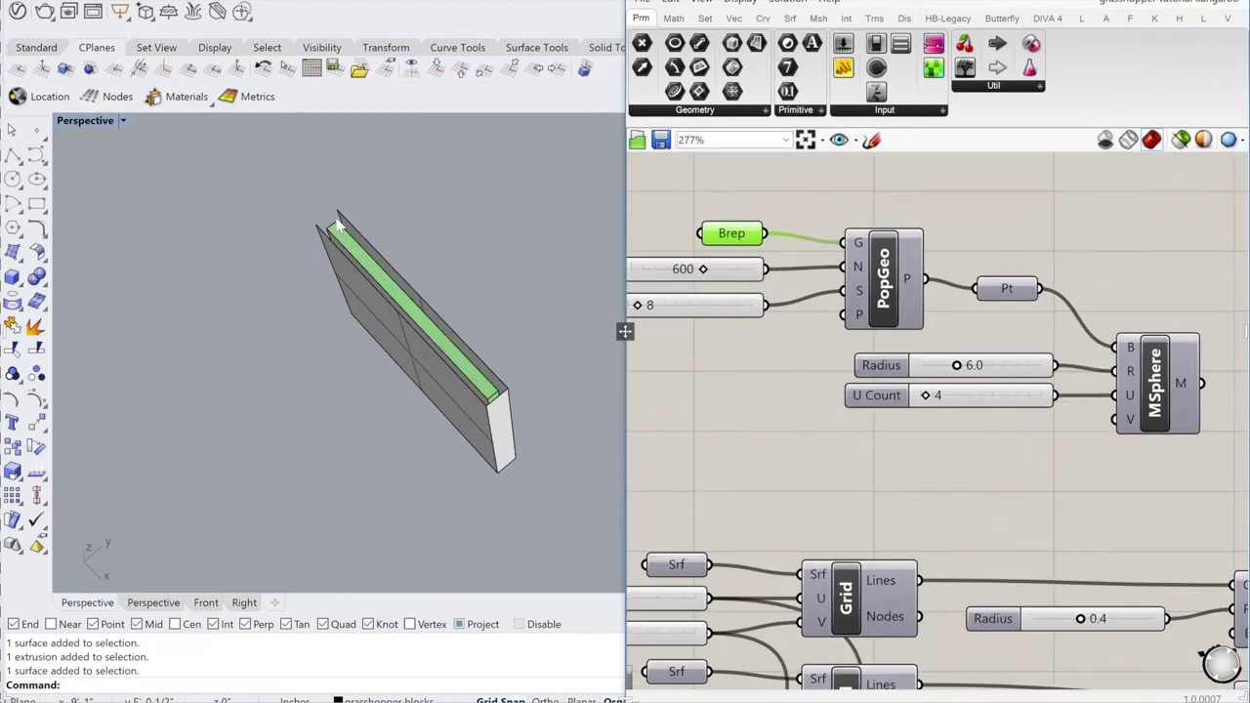
pyautogui.scroll(5, 337, 220)
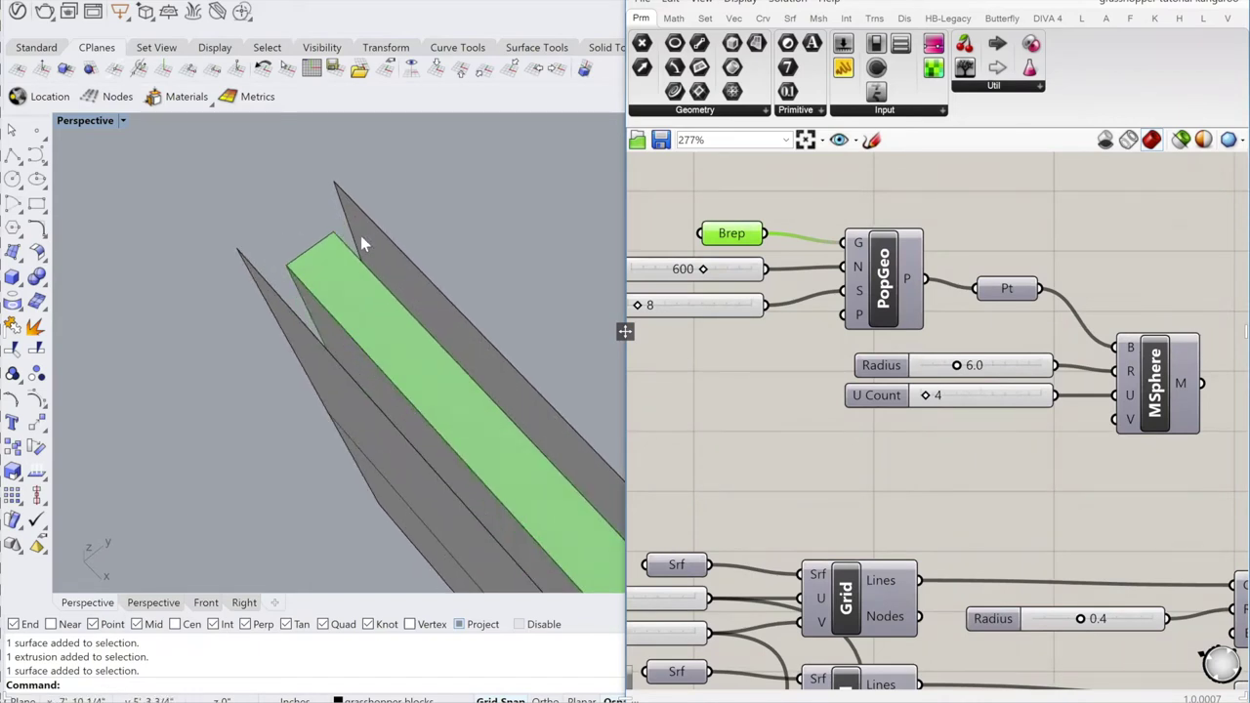
pyautogui.scroll(-5, 361, 236)
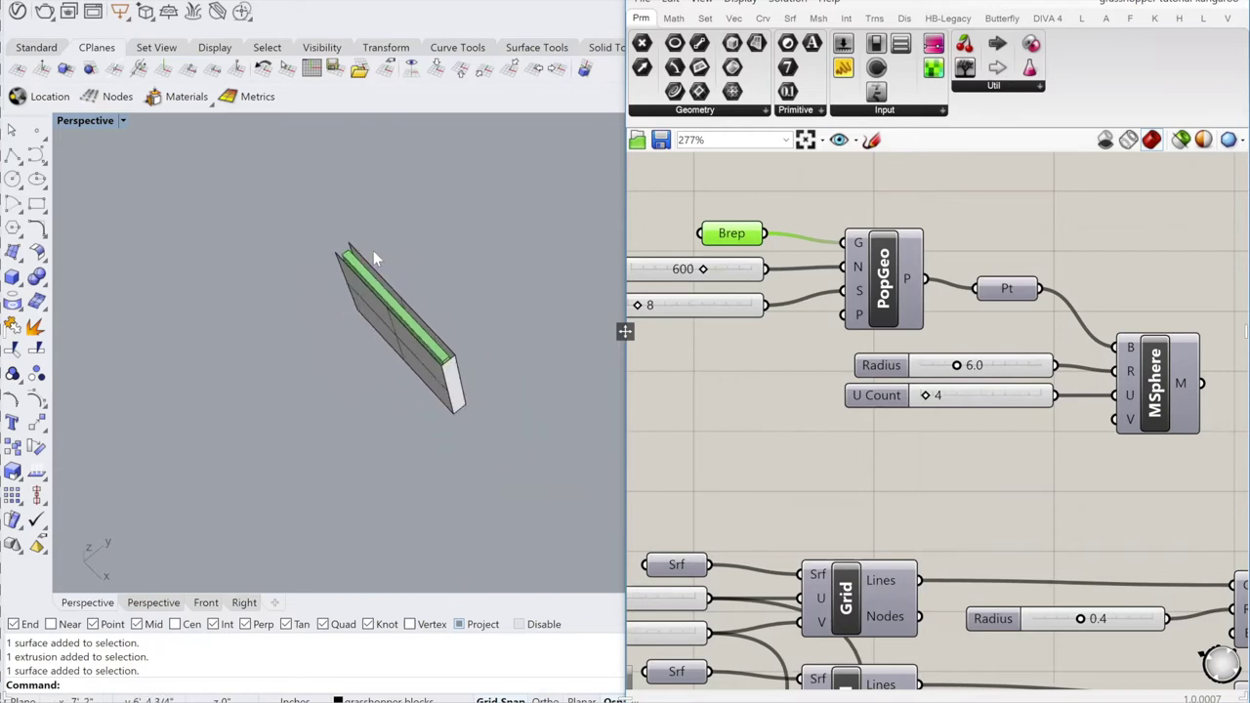
pyautogui.scroll(3, 436, 377)
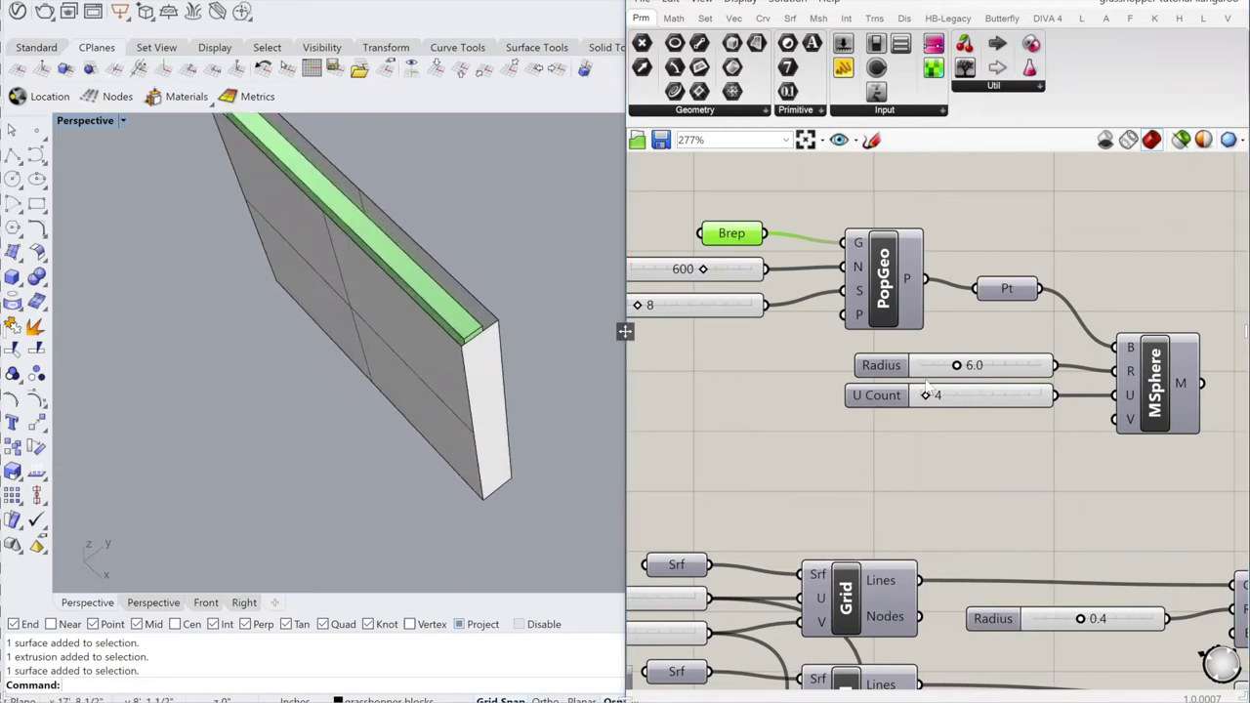
pyautogui.scroll(-4, 933, 379)
pyautogui.scroll(2, 898, 378)
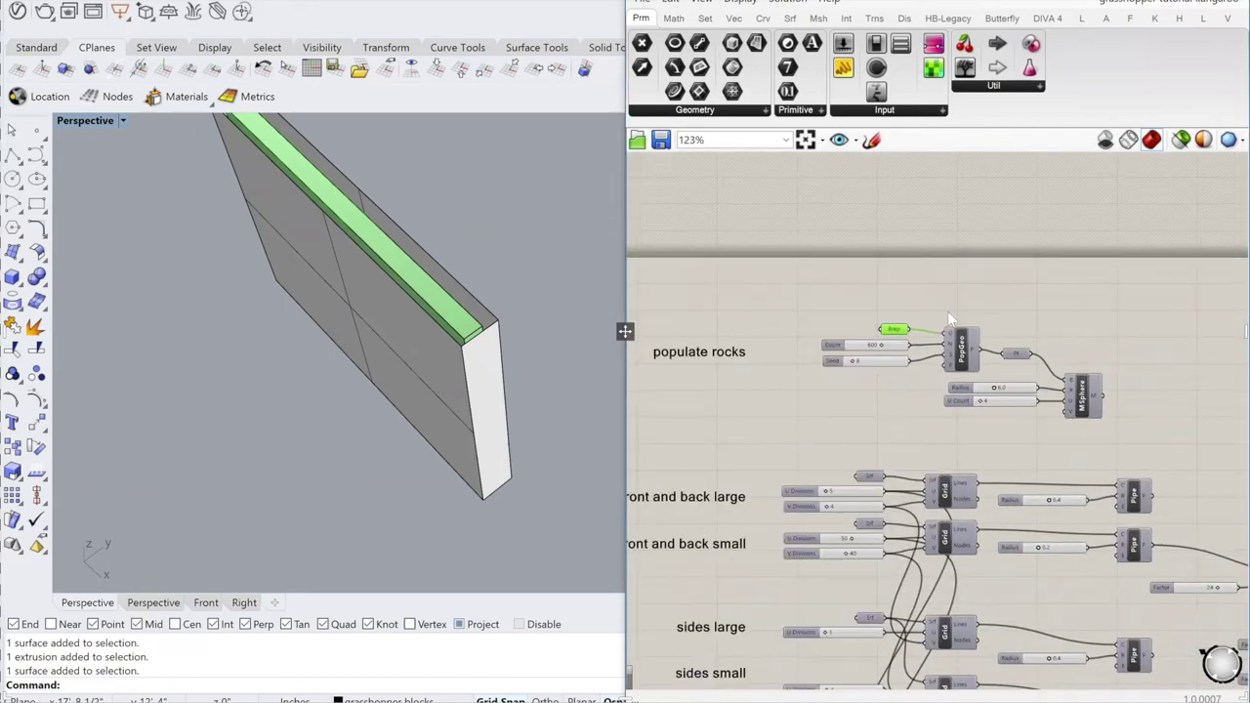
pyautogui.click(965, 360)
pyautogui.rightClick(965, 360)
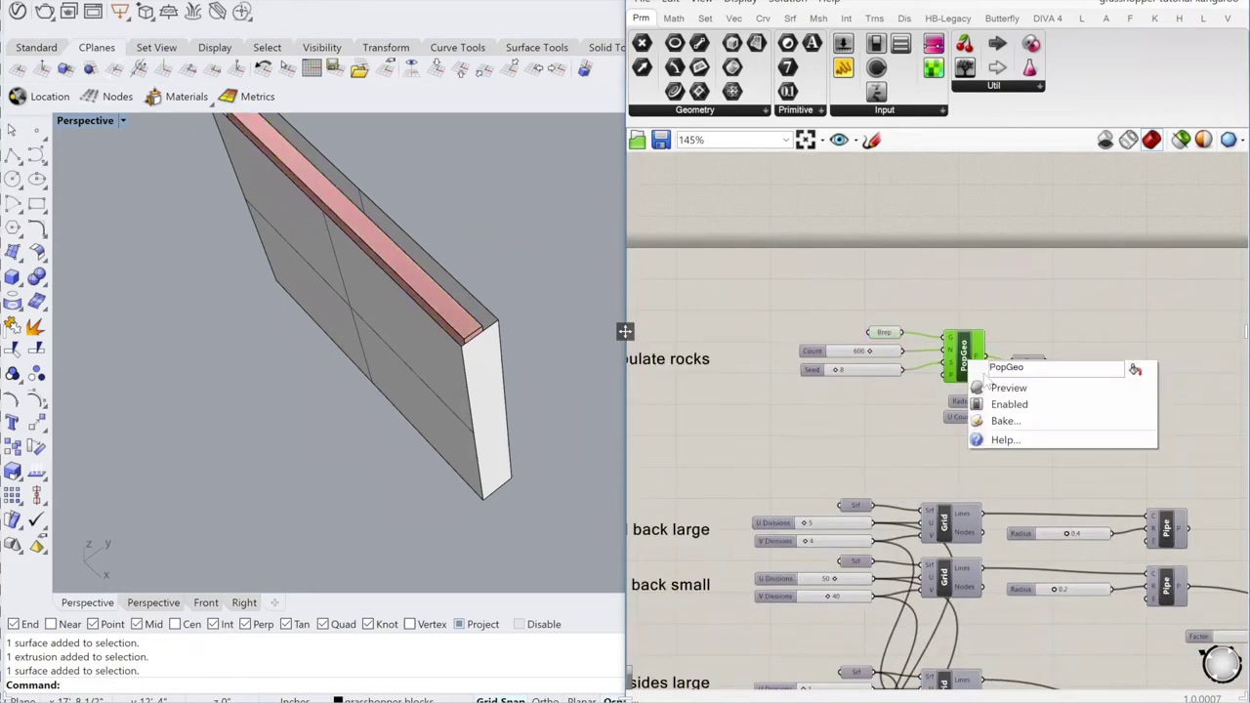
pyautogui.click(1008, 388)
# Step: Hide the wall's outer surfaces and extrusion in Rhino
pyautogui.scroll(4, 396, 274)
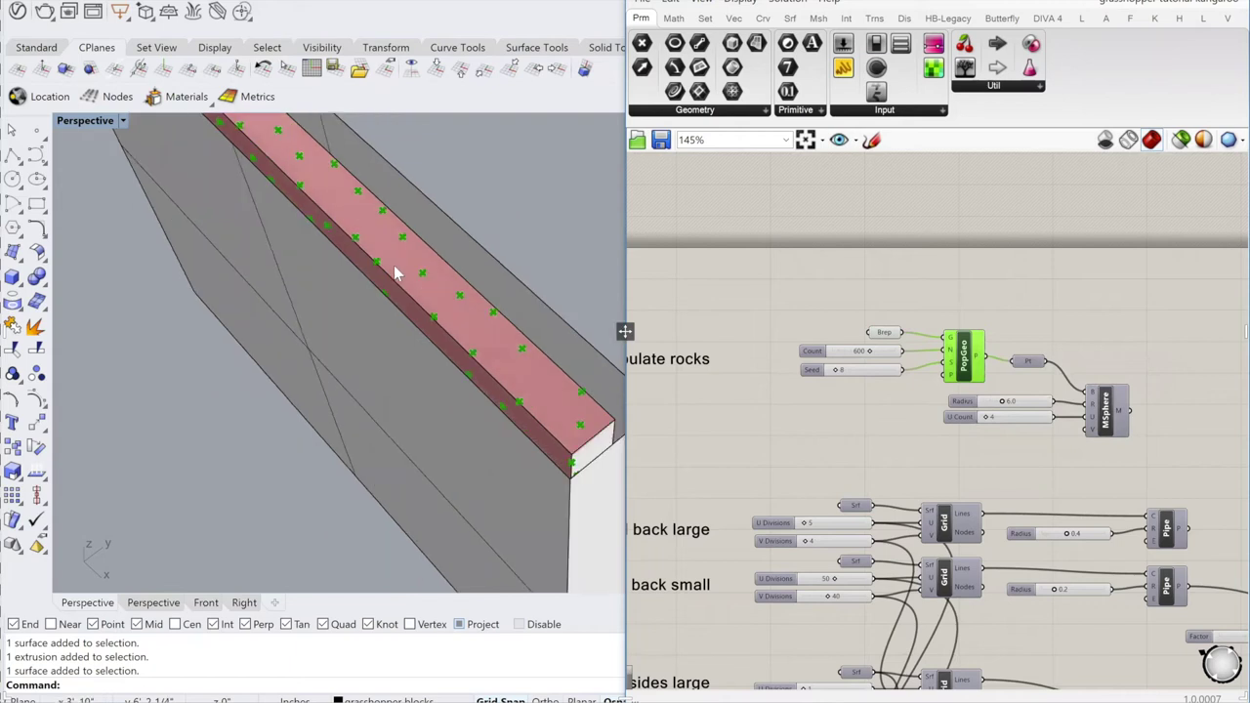
pyautogui.scroll(-4, 395, 274)
pyautogui.click(471, 318)
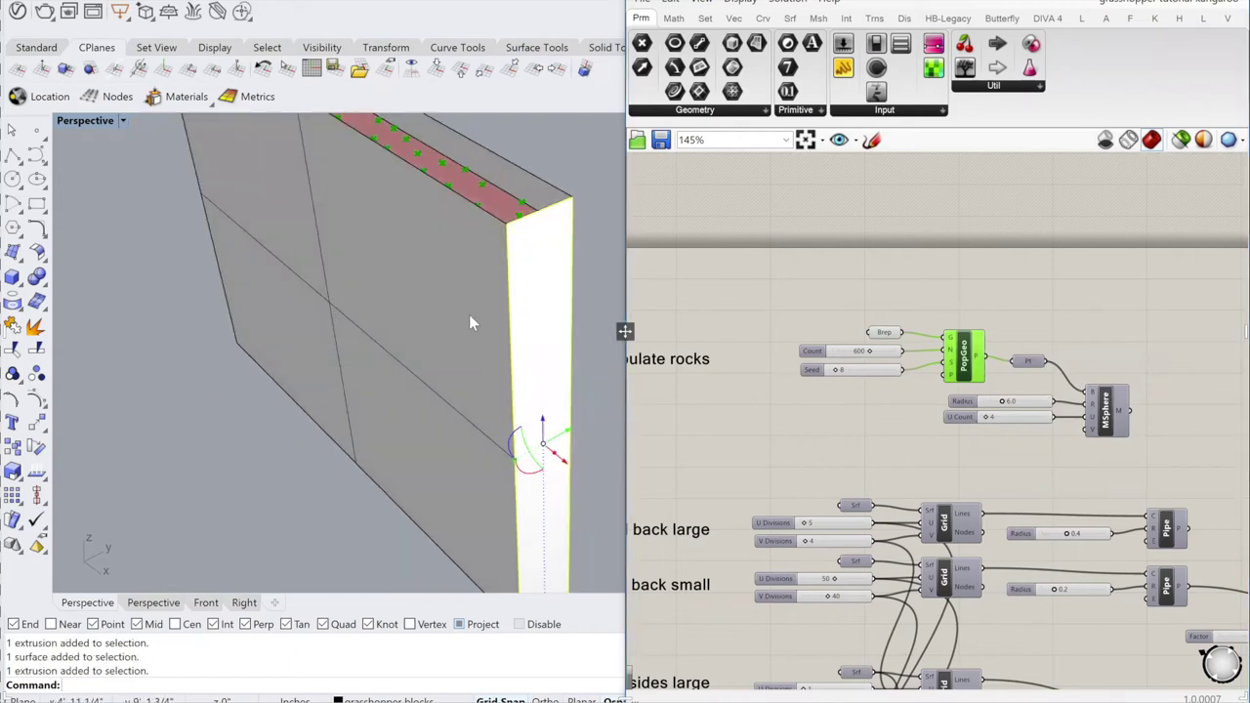
pyautogui.click(550, 289)
pyautogui.click(554, 289)
pyautogui.write('Hide')
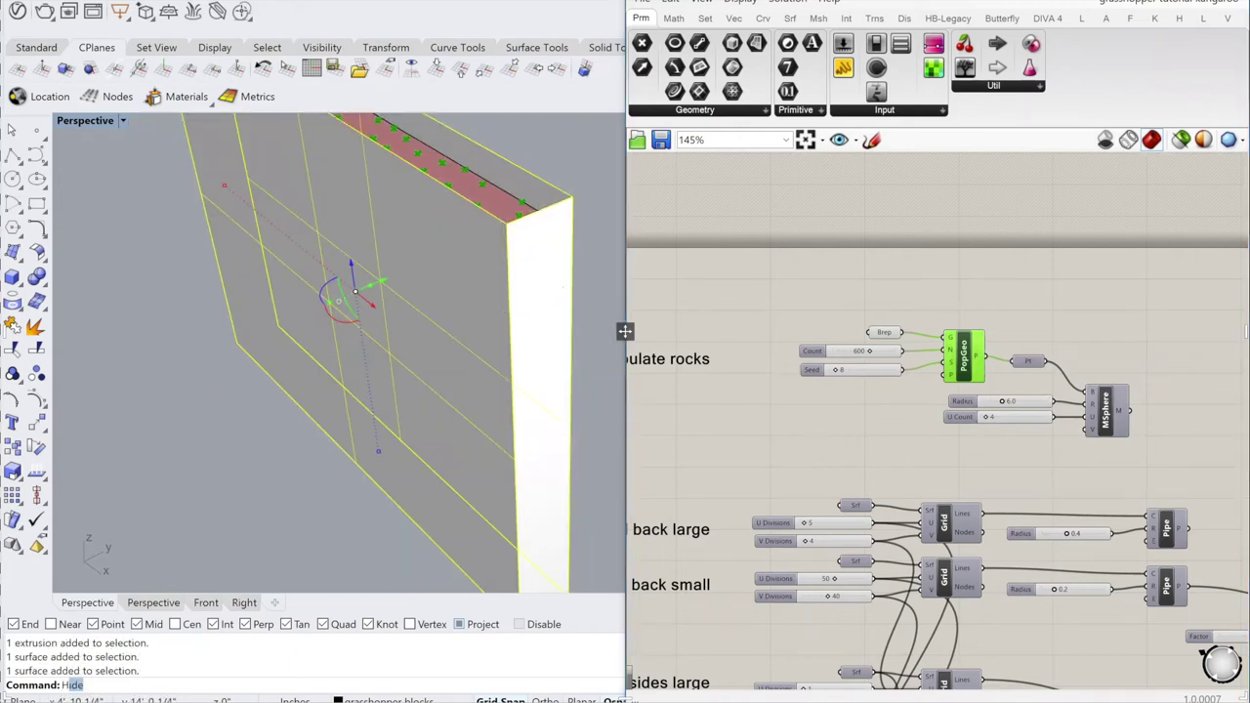
pyautogui.press('Return')
pyautogui.moveTo(362, 318); pyautogui.dragTo(337, 330, button='right')
pyautogui.click(374, 329)
pyautogui.write('\\h')
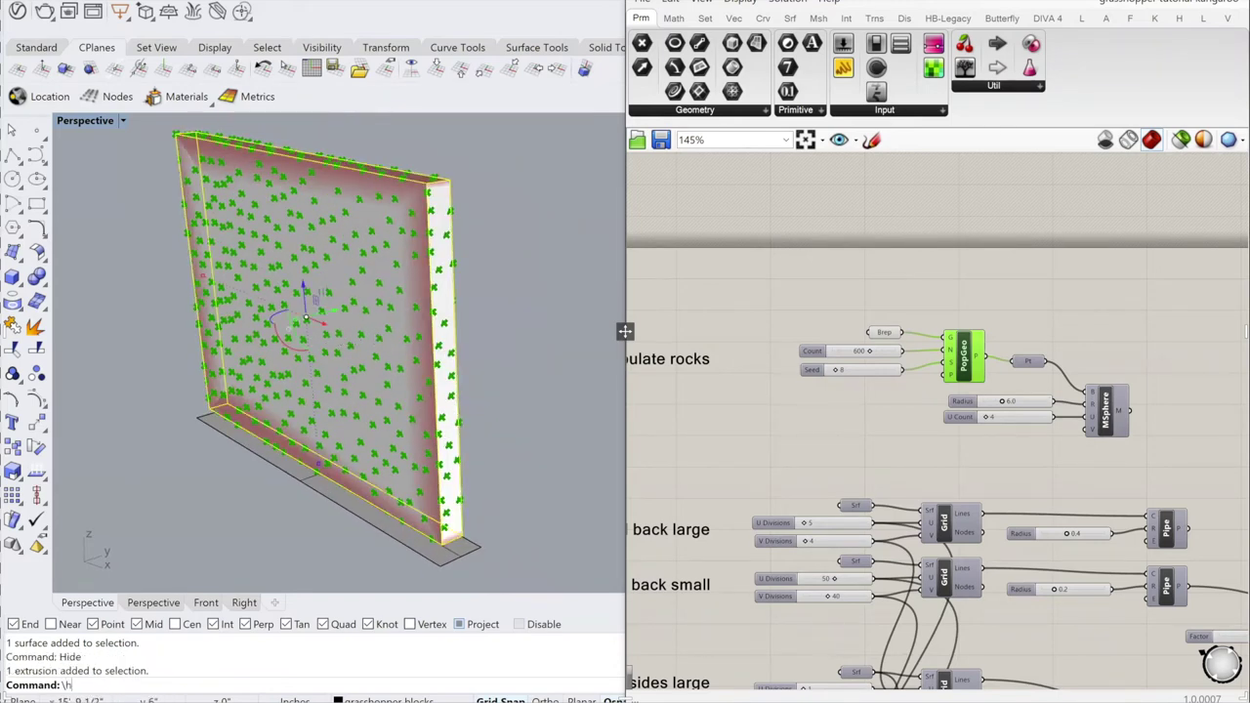
pyautogui.write('ide')
pyautogui.press('Return')
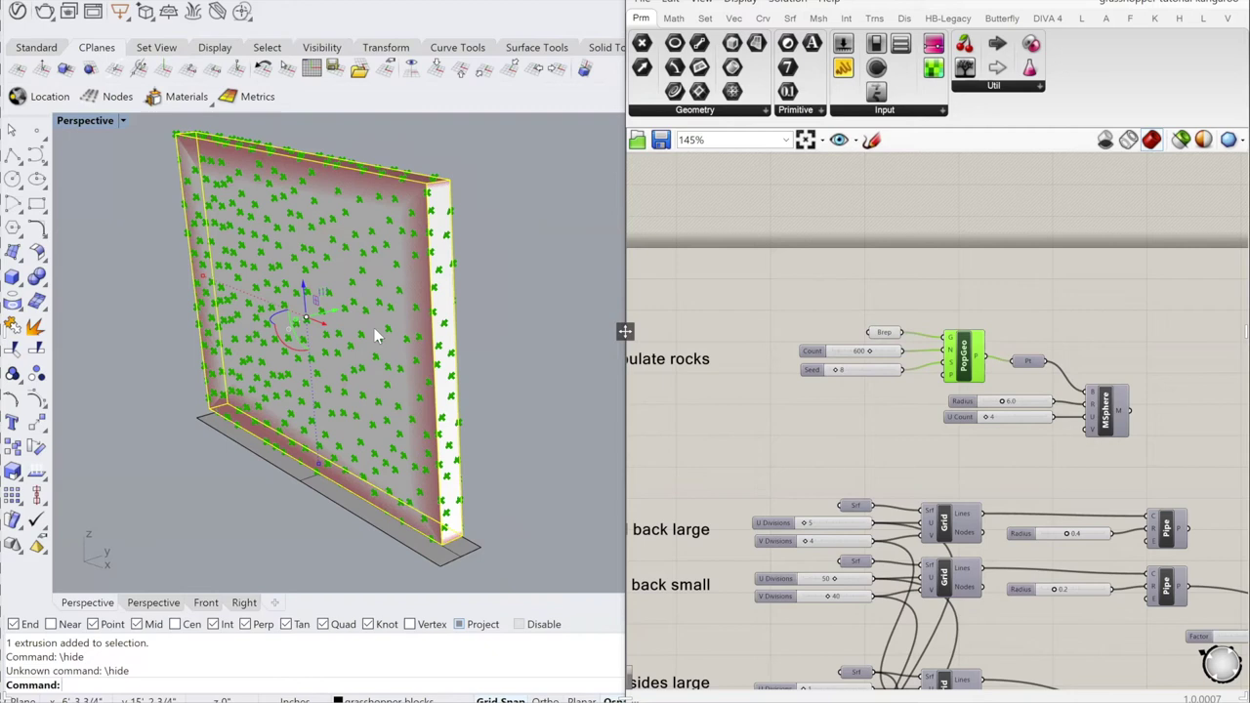
pyautogui.write('Hide')
pyautogui.press('Return')
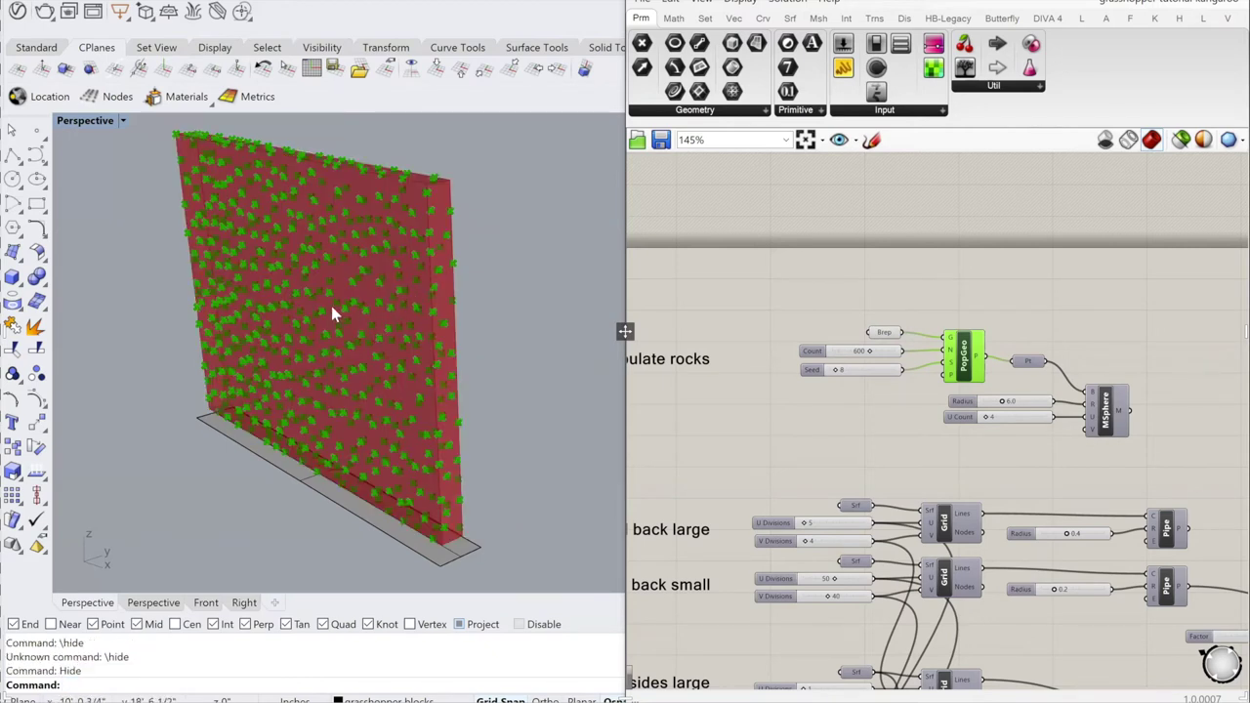
# Step: Change the populate Seed from 8 to 0 and the point Count from 600 to 500
pyautogui.scroll(5, 890, 391)
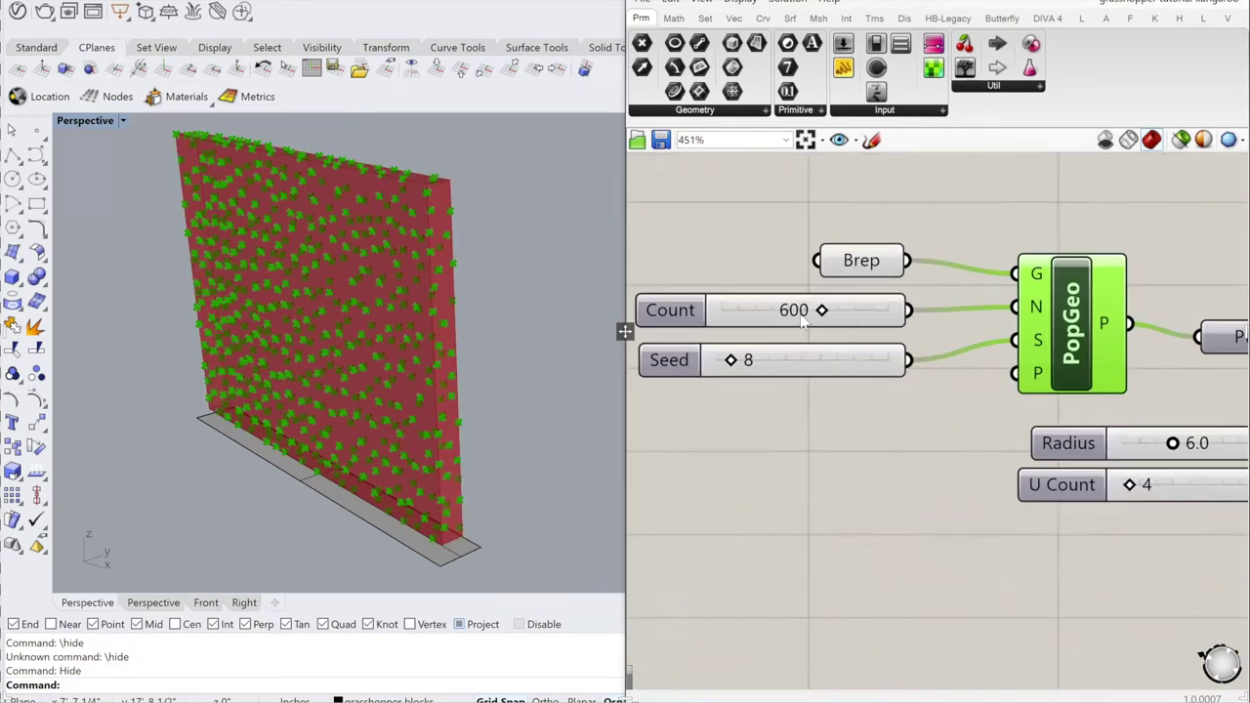
pyautogui.scroll(2, 801, 327)
pyautogui.scroll(-2, 810, 372)
pyautogui.scroll(1, 830, 381)
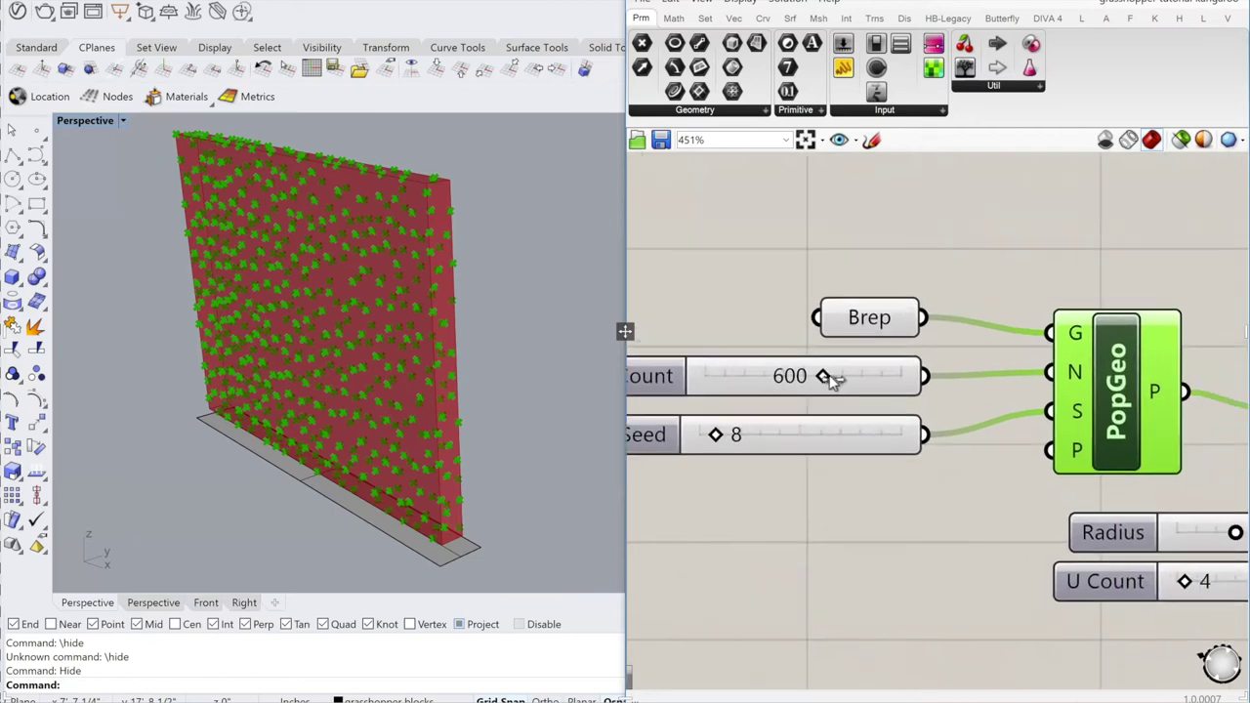
pyautogui.moveTo(829, 379); pyautogui.dragTo(802, 379)
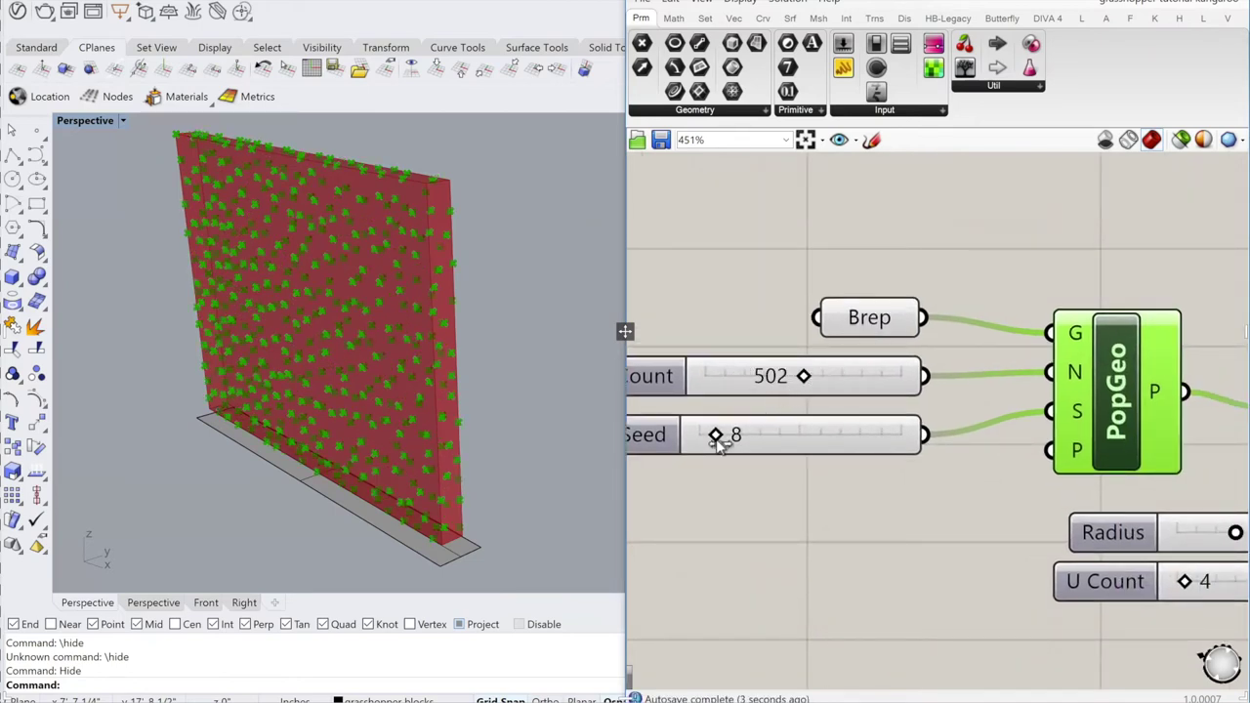
pyautogui.moveTo(718, 438); pyautogui.dragTo(674, 436)
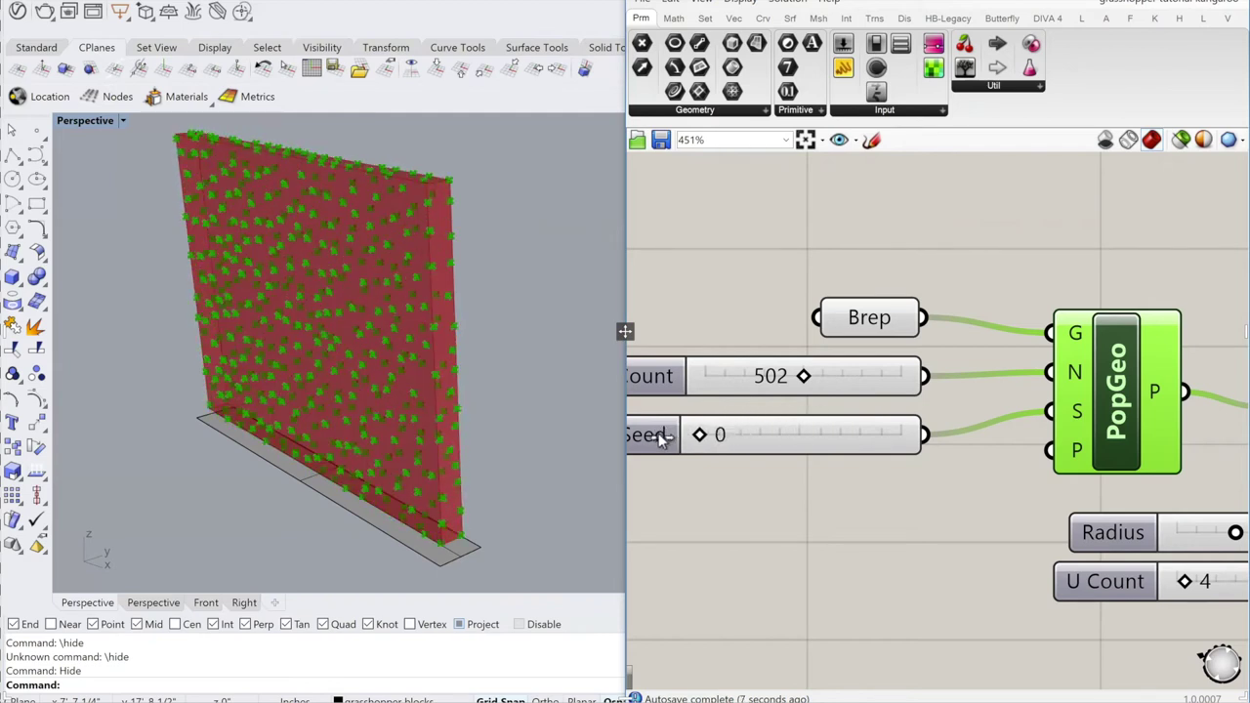
pyautogui.doubleClick(771, 378)
pyautogui.write('5')
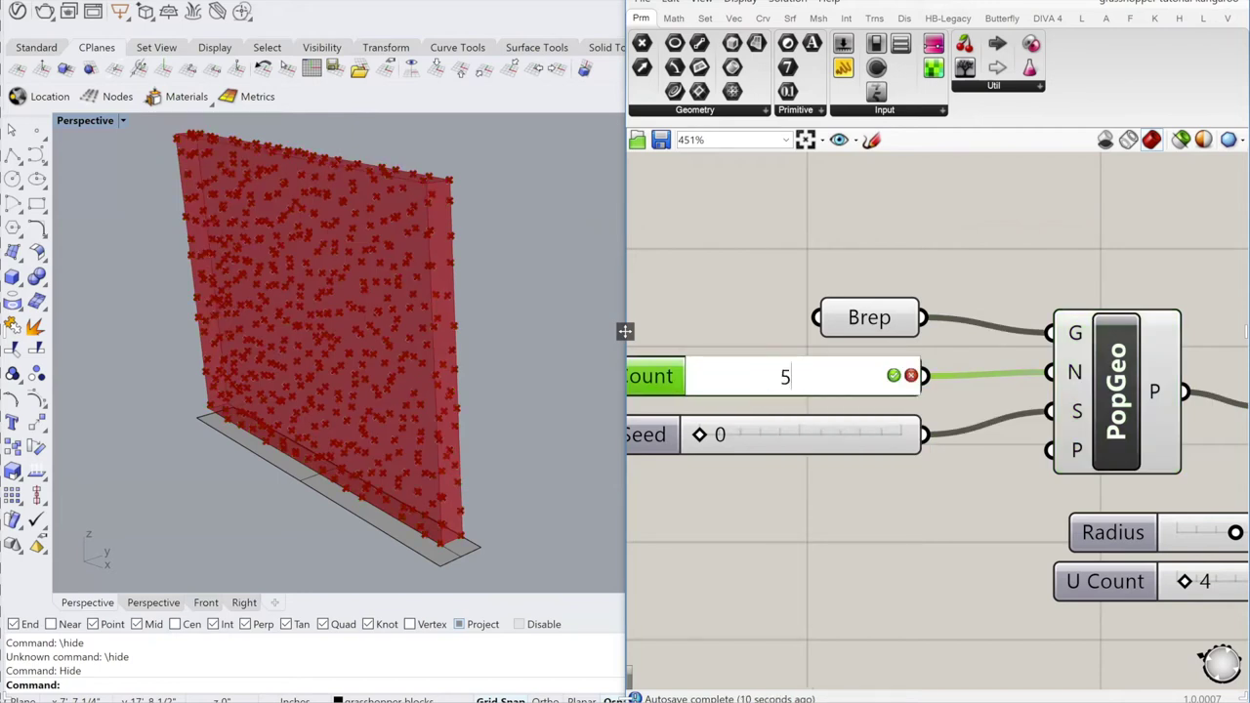
pyautogui.write('00')
pyautogui.press('Return')
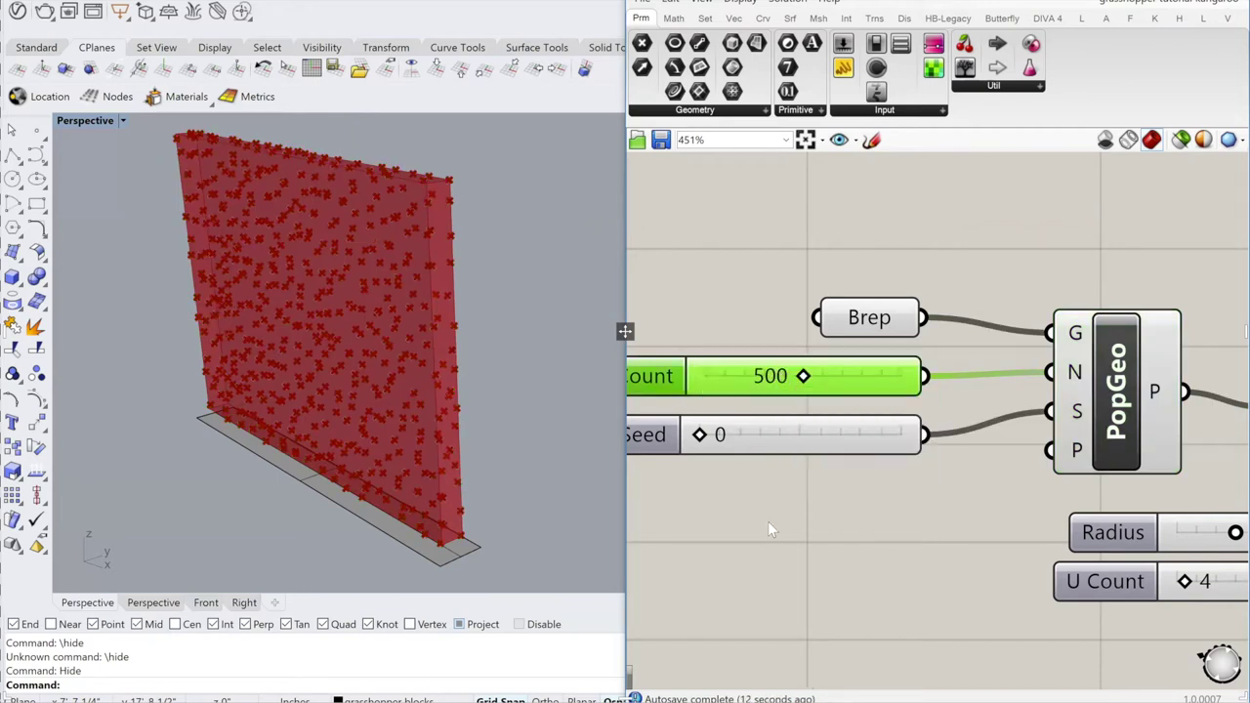
pyautogui.scroll(-4, 788, 519)
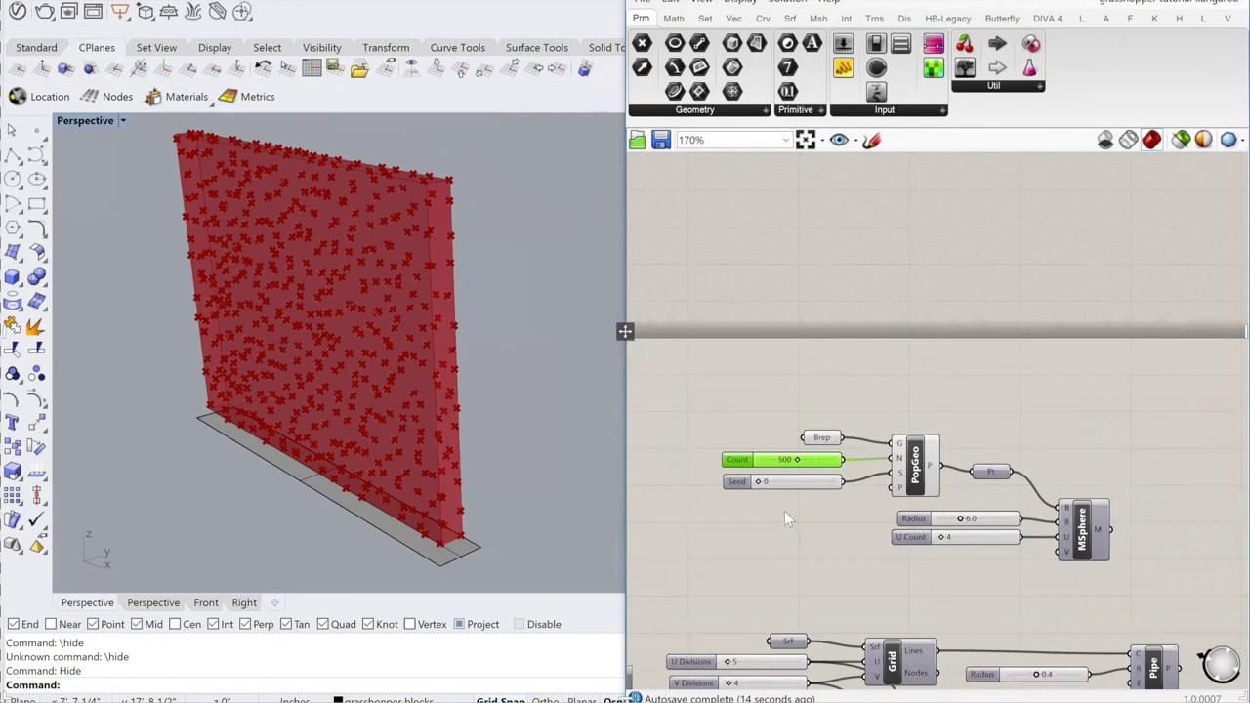
pyautogui.moveTo(784, 510); pyautogui.dragTo(759, 483, button='right')
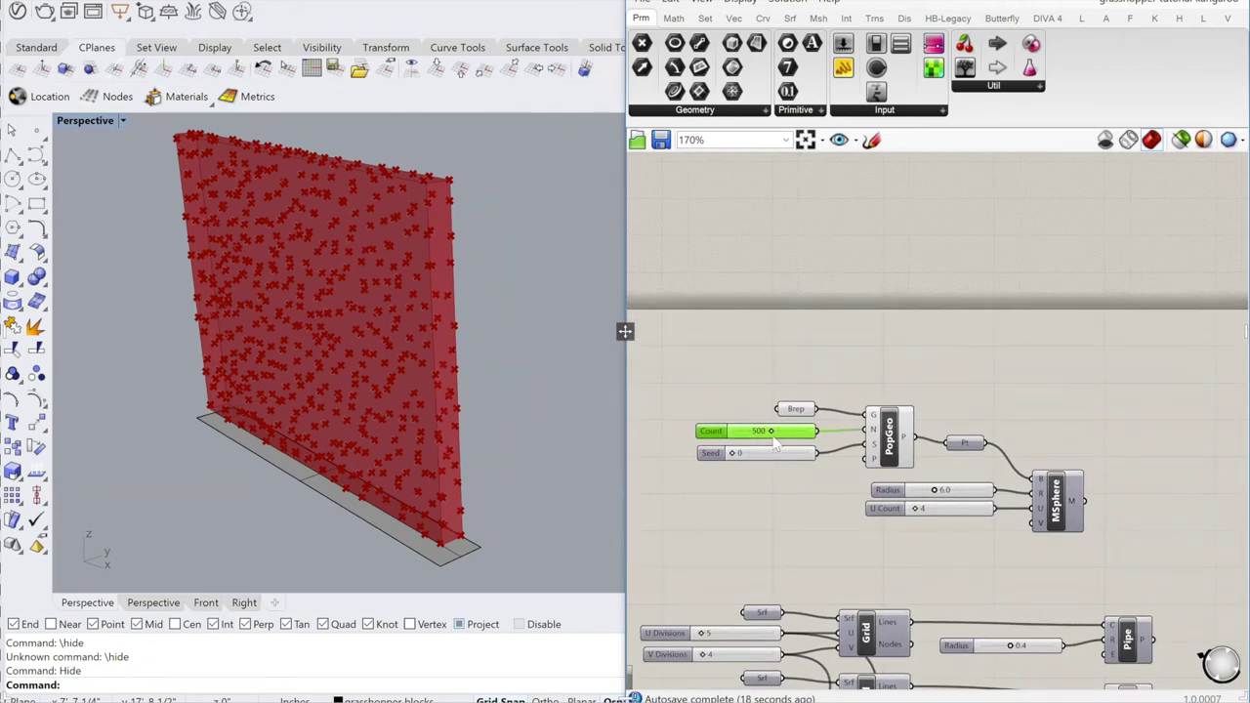
pyautogui.scroll(1, 747, 425)
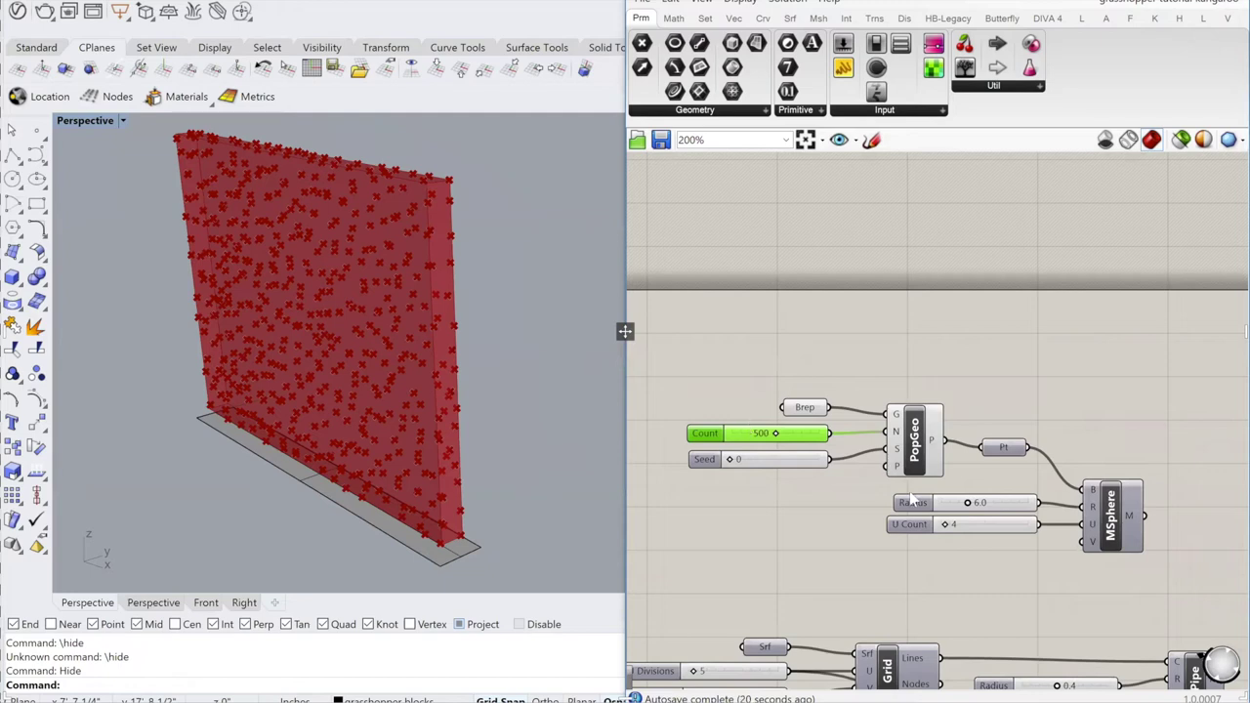
pyautogui.moveTo(857, 480); pyautogui.dragTo(863, 476, button='right')
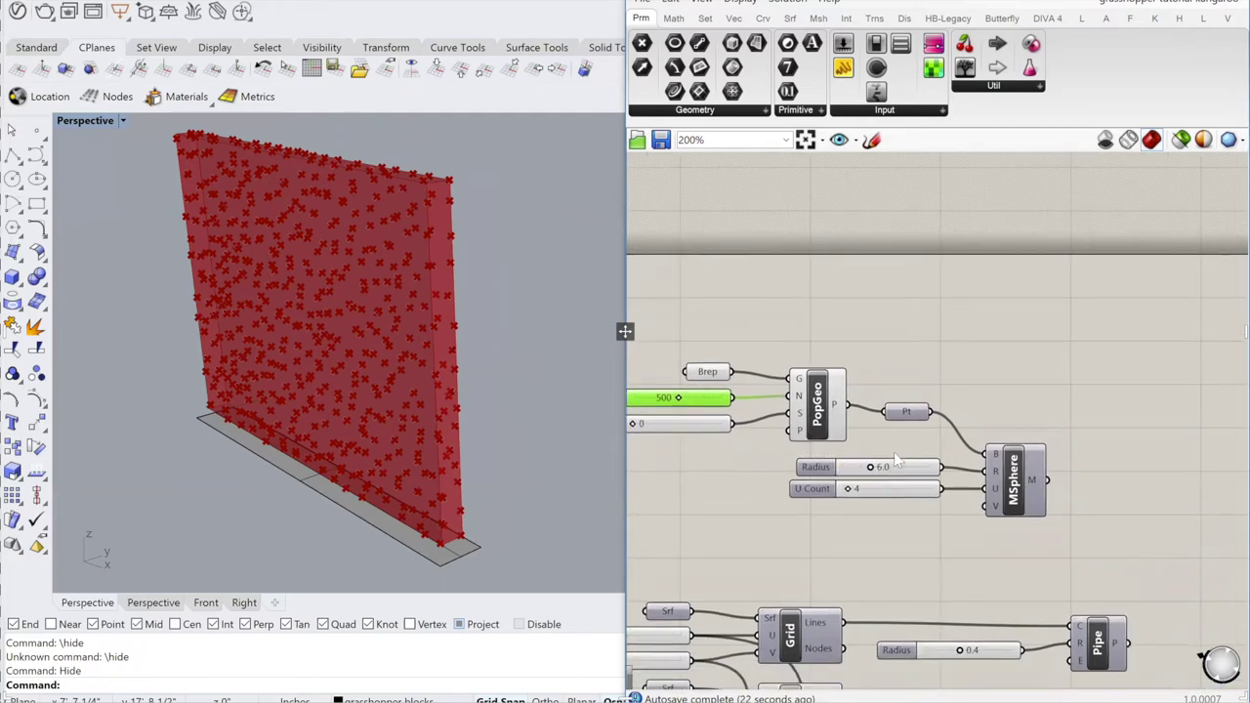
pyautogui.scroll(1, 921, 500)
pyautogui.scroll(3, 921, 500)
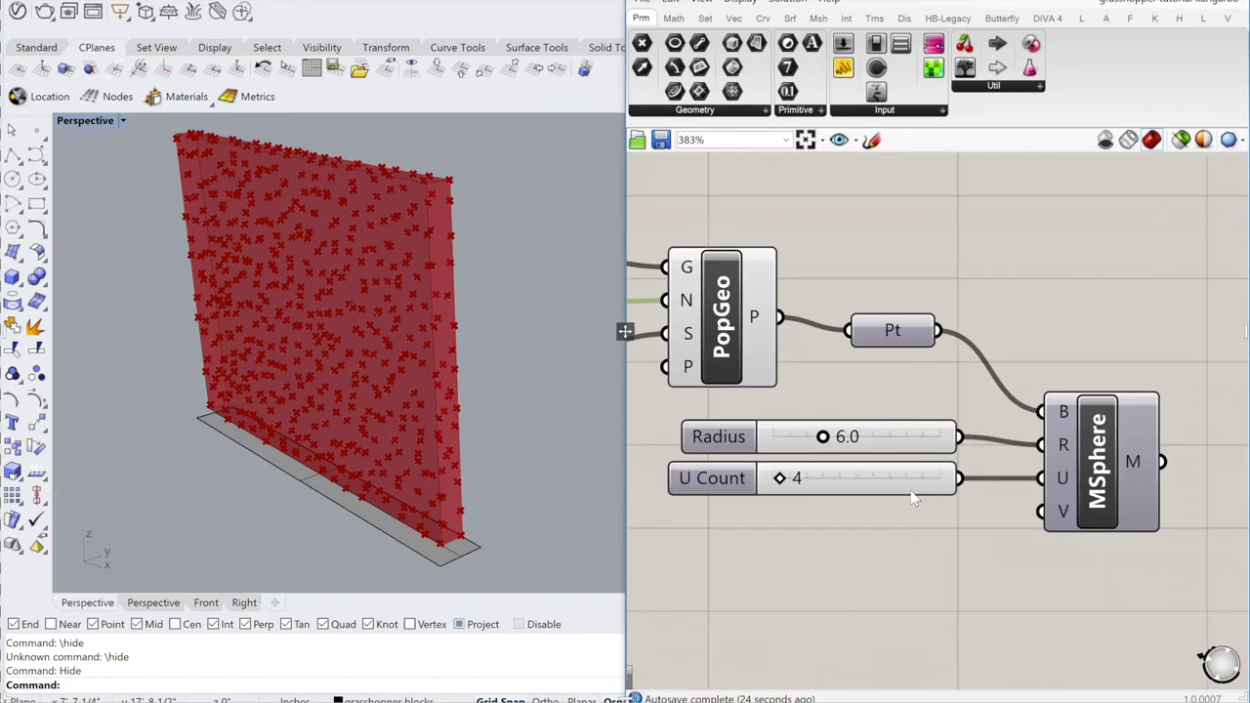
# Step: Turn on Preview for the Sphere component to display the rock spheres
pyautogui.click(875, 336)
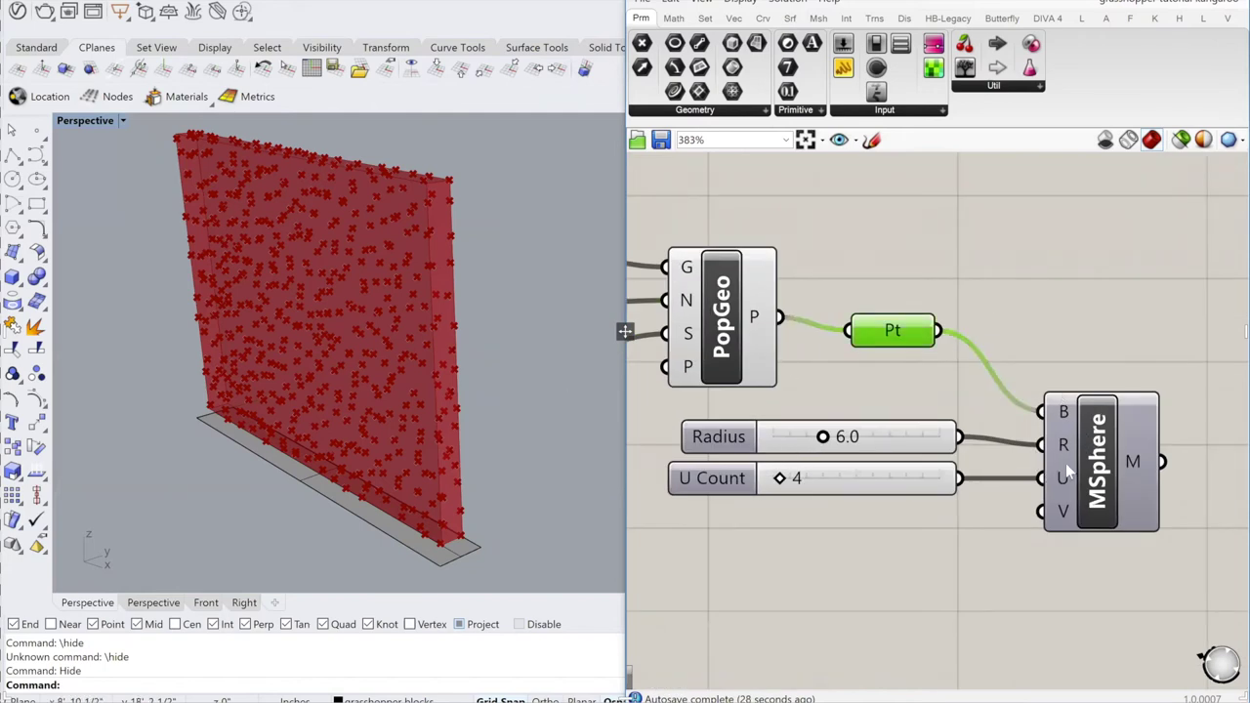
pyautogui.rightClick(1109, 478)
pyautogui.click(1100, 503)
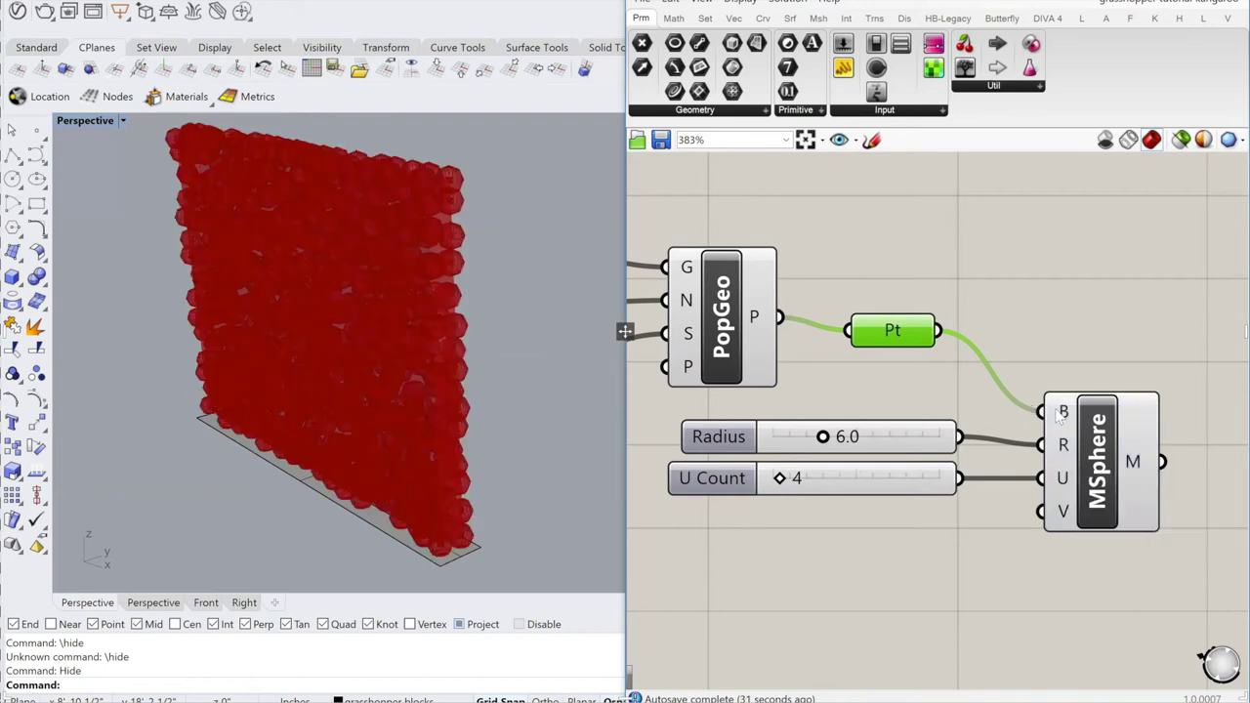
# Step: Set the sphere U Count to 4 so the rocks appear faceted
pyautogui.moveTo(1058, 417)
pyautogui.moveTo(786, 485)
pyautogui.scroll(3, 453, 448)
pyautogui.scroll(-1, 442, 445)
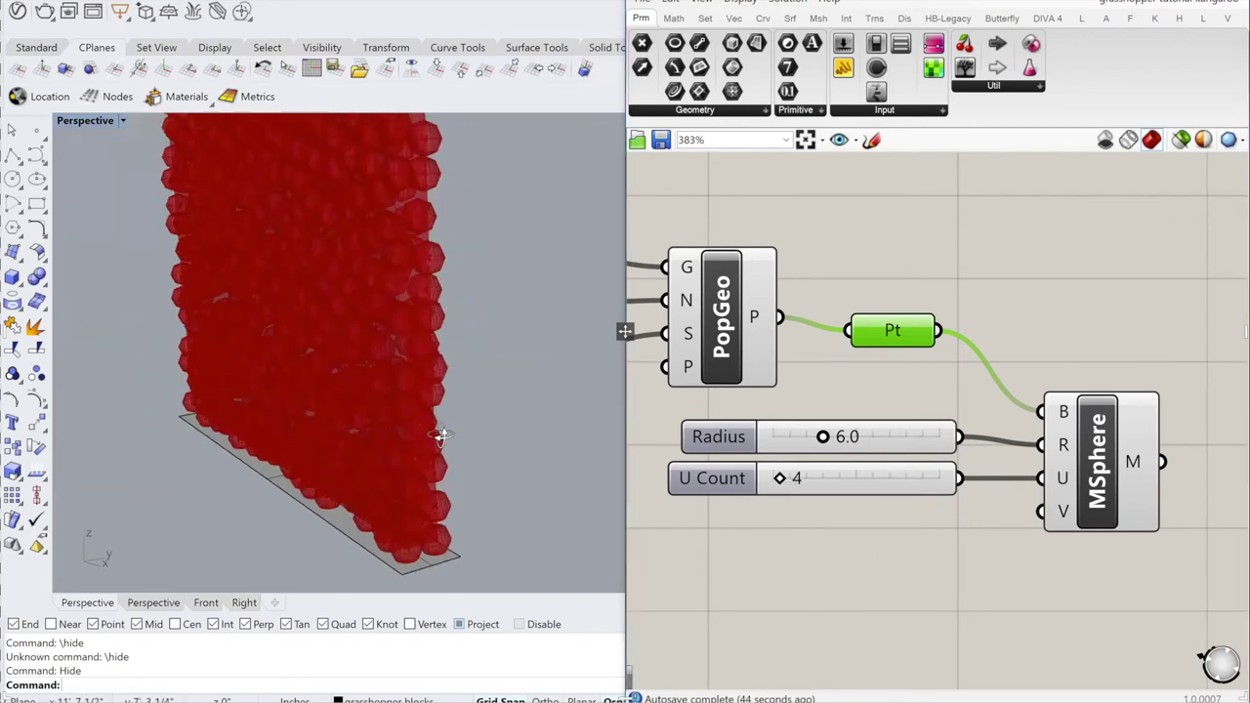
pyautogui.moveTo(781, 485); pyautogui.dragTo(850, 481)
pyautogui.doubleClick(849, 481)
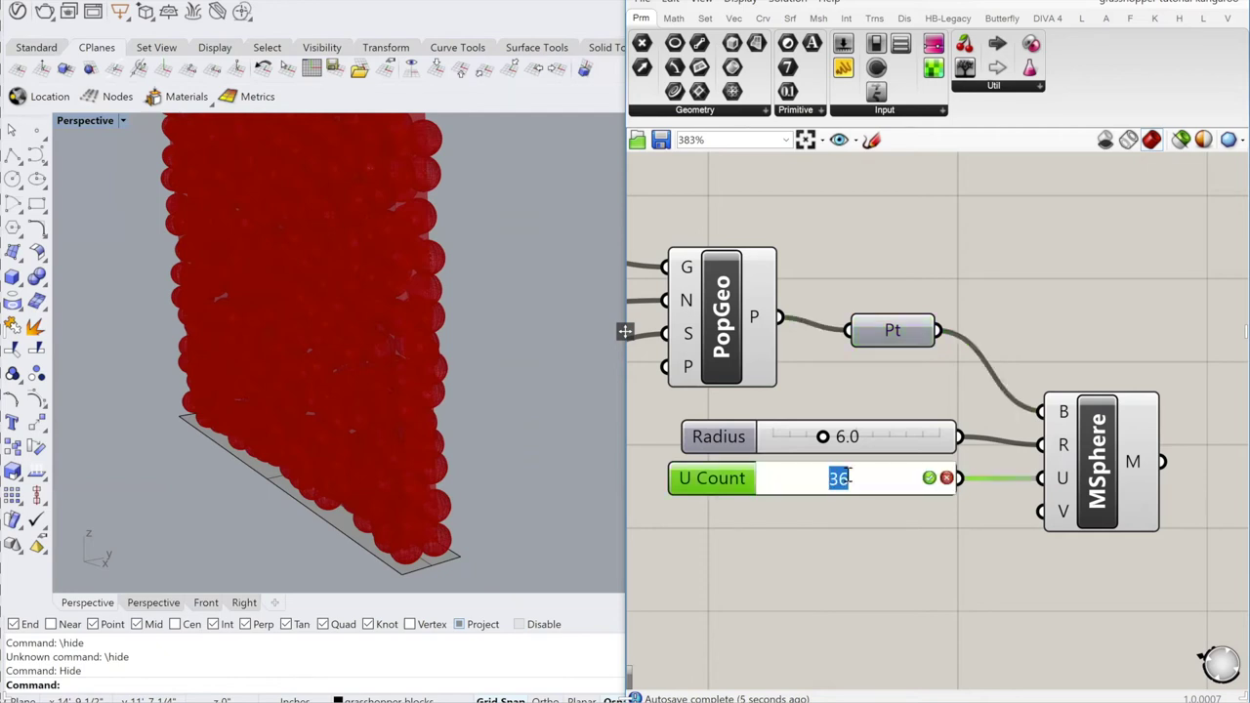
pyautogui.write('4')
pyautogui.press('Return')
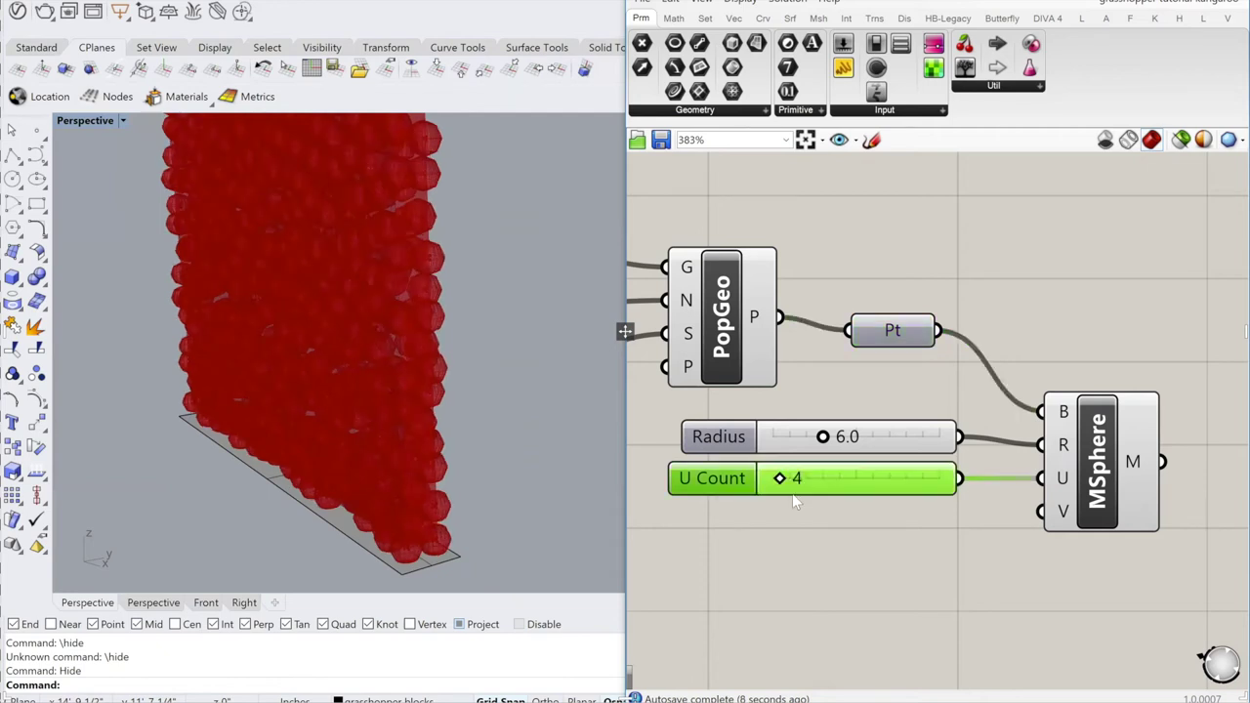
pyautogui.scroll(8, 293, 279)
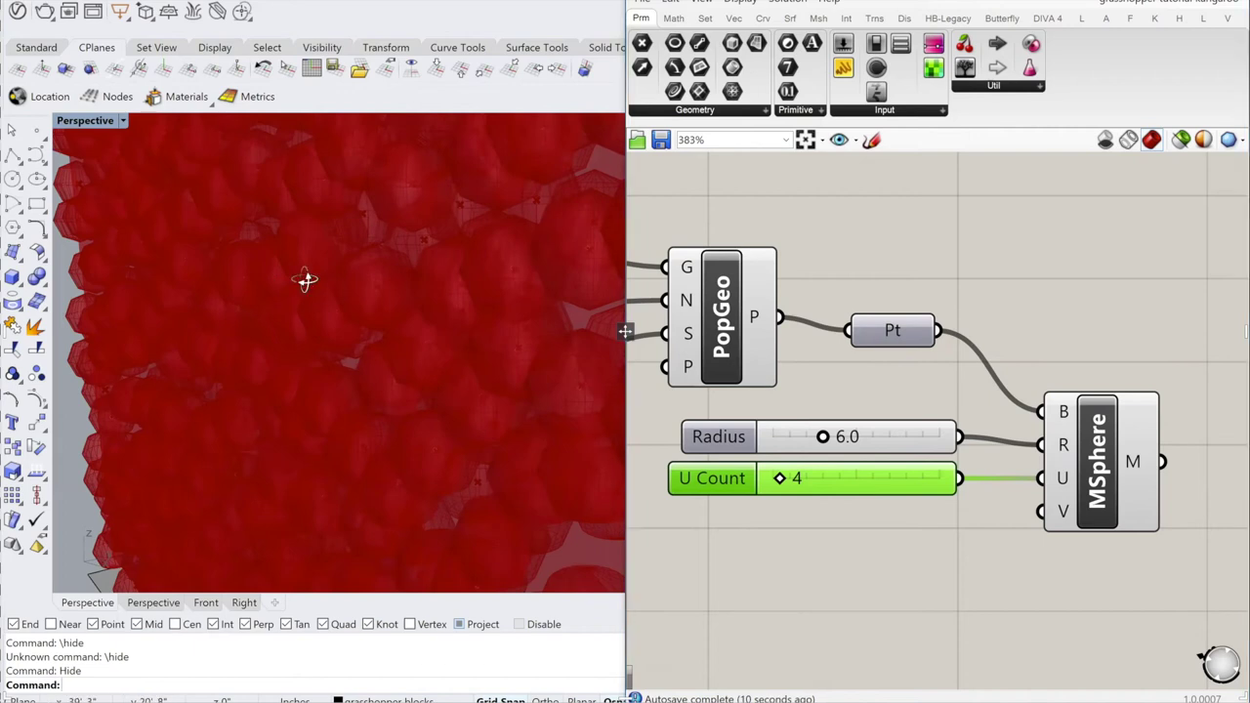
pyautogui.scroll(-8, 574, 372)
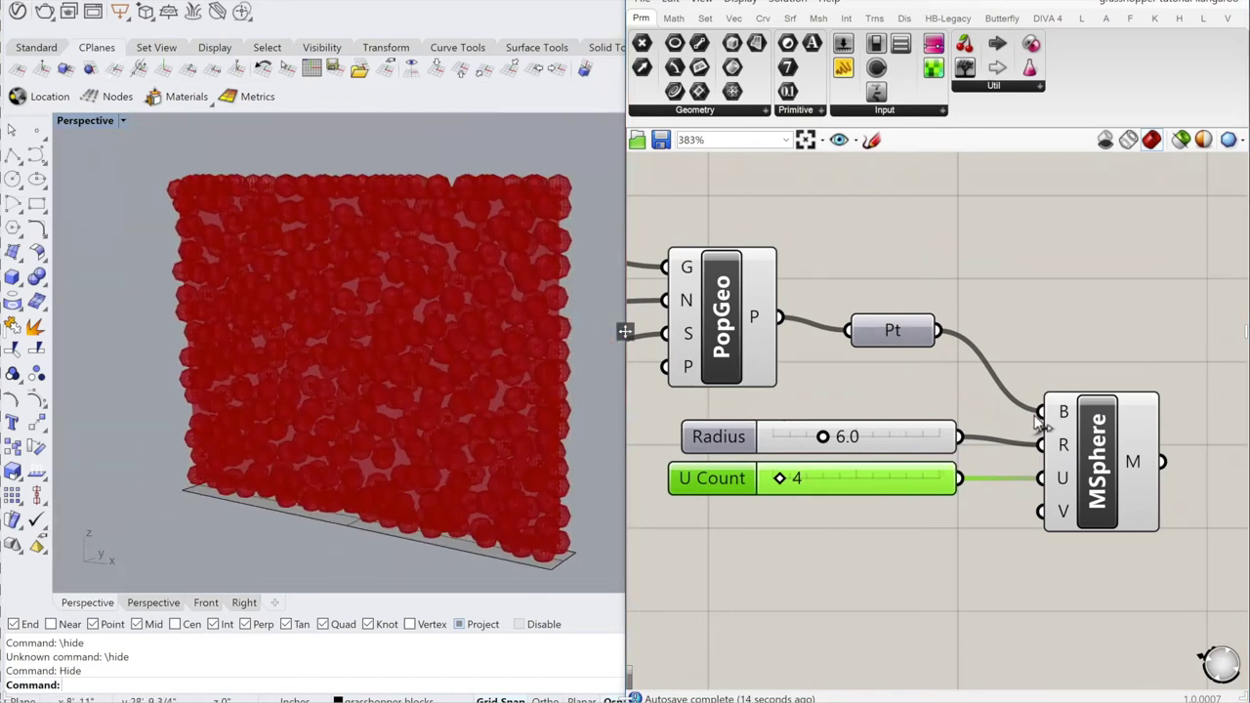
pyautogui.click(861, 402)
pyautogui.scroll(-4, 861, 401)
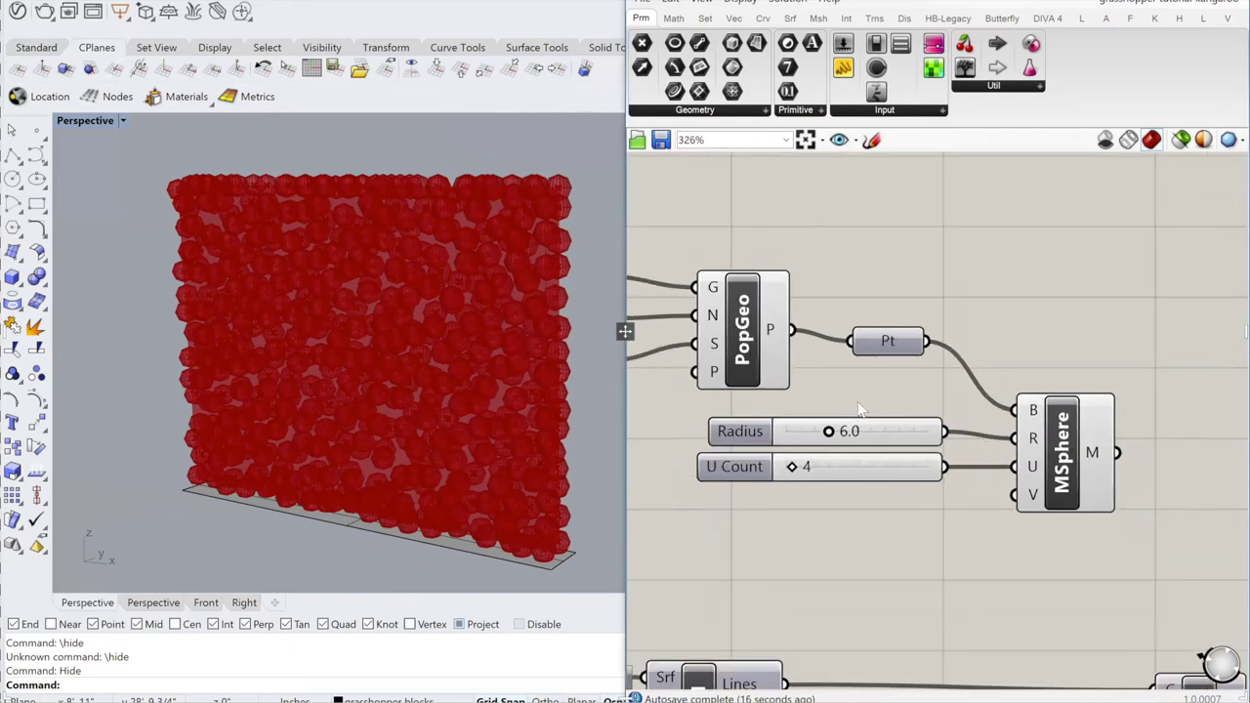
# Step: Turn off Preview for the whole populate rocks group
pyautogui.scroll(-7, 793, 452)
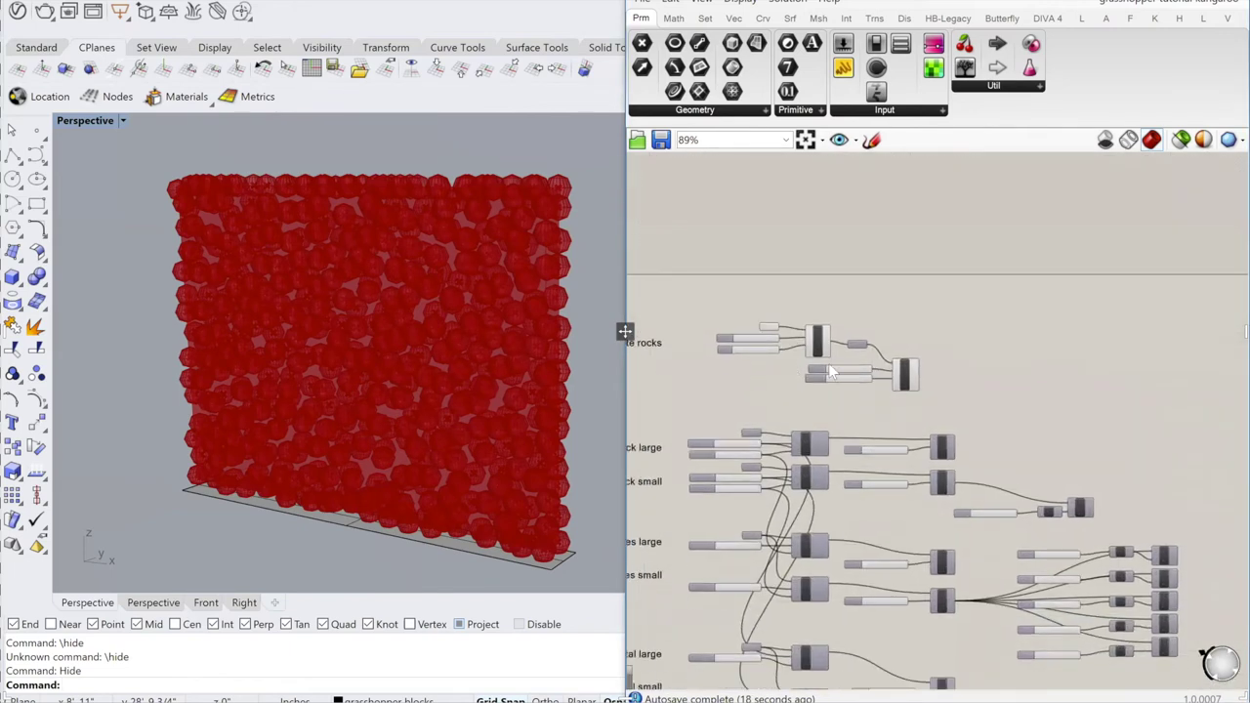
pyautogui.moveTo(1008, 432); pyautogui.dragTo(752, 325)
pyautogui.middleClick(856, 381)
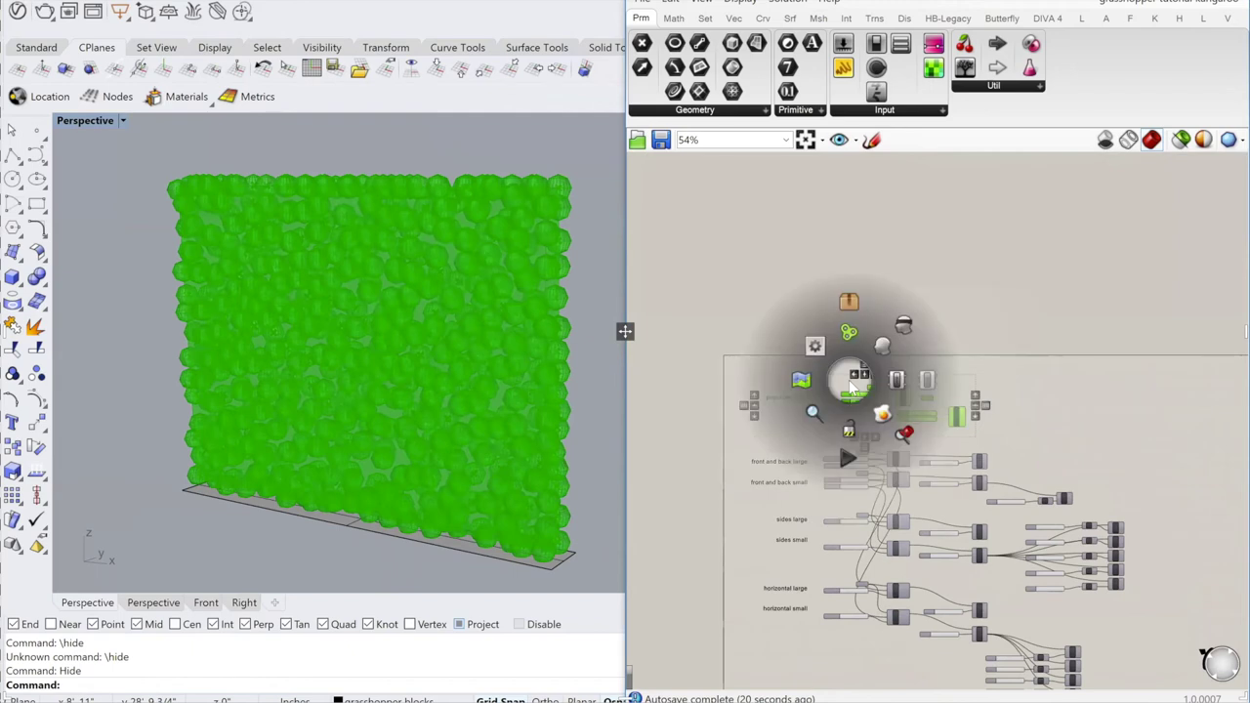
pyautogui.click(826, 368)
pyautogui.moveTo(826, 368); pyautogui.dragTo(793, 346, button='right')
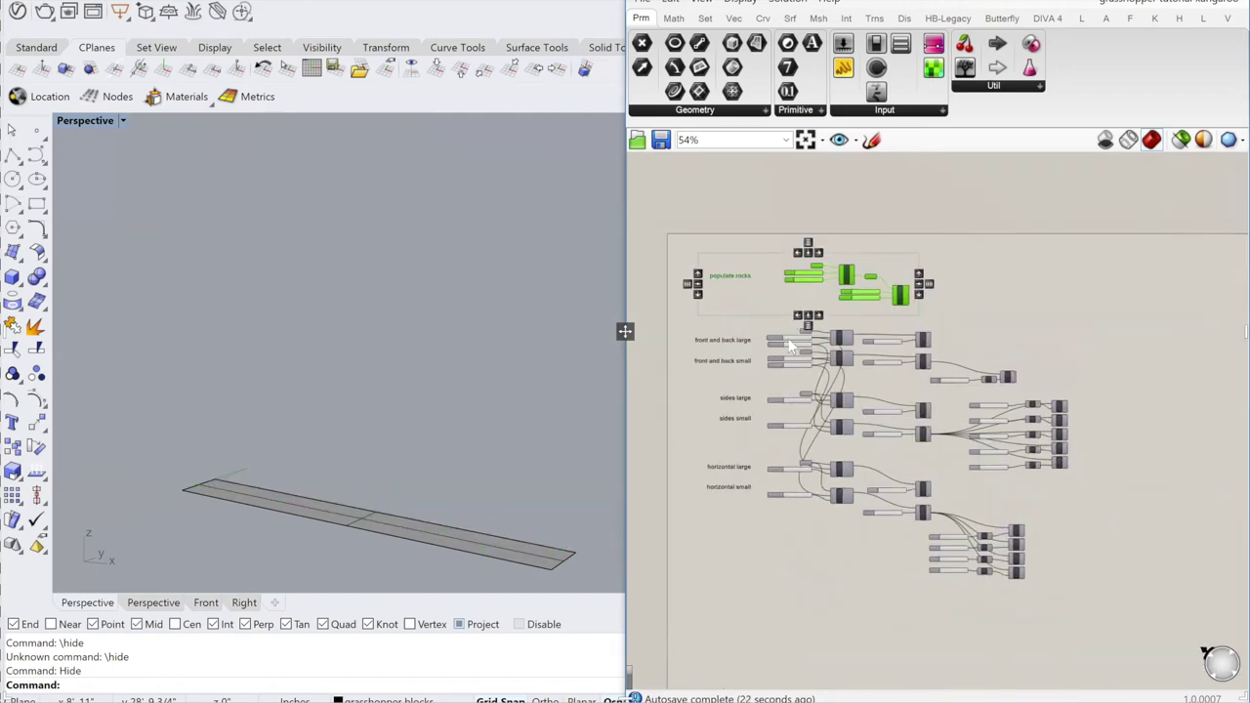
pyautogui.scroll(4, 766, 403)
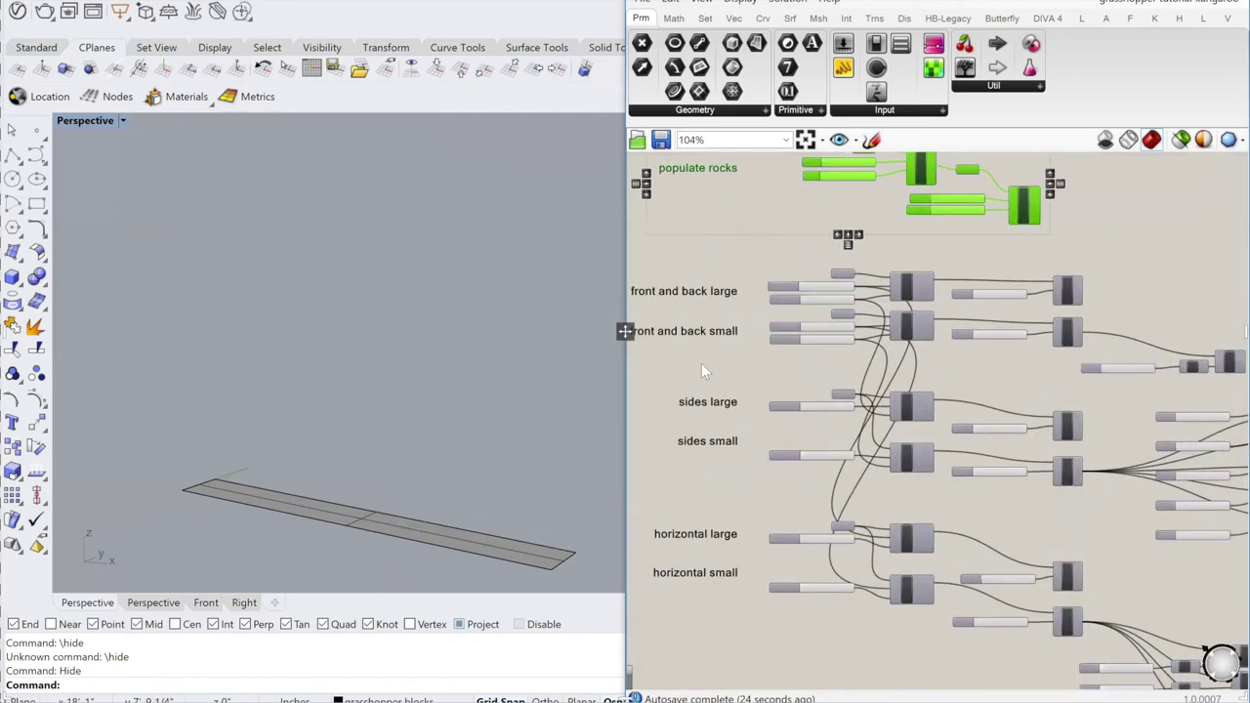
# Step: Unhide the wall block with ShowSelected
pyautogui.write('ShowSelected')
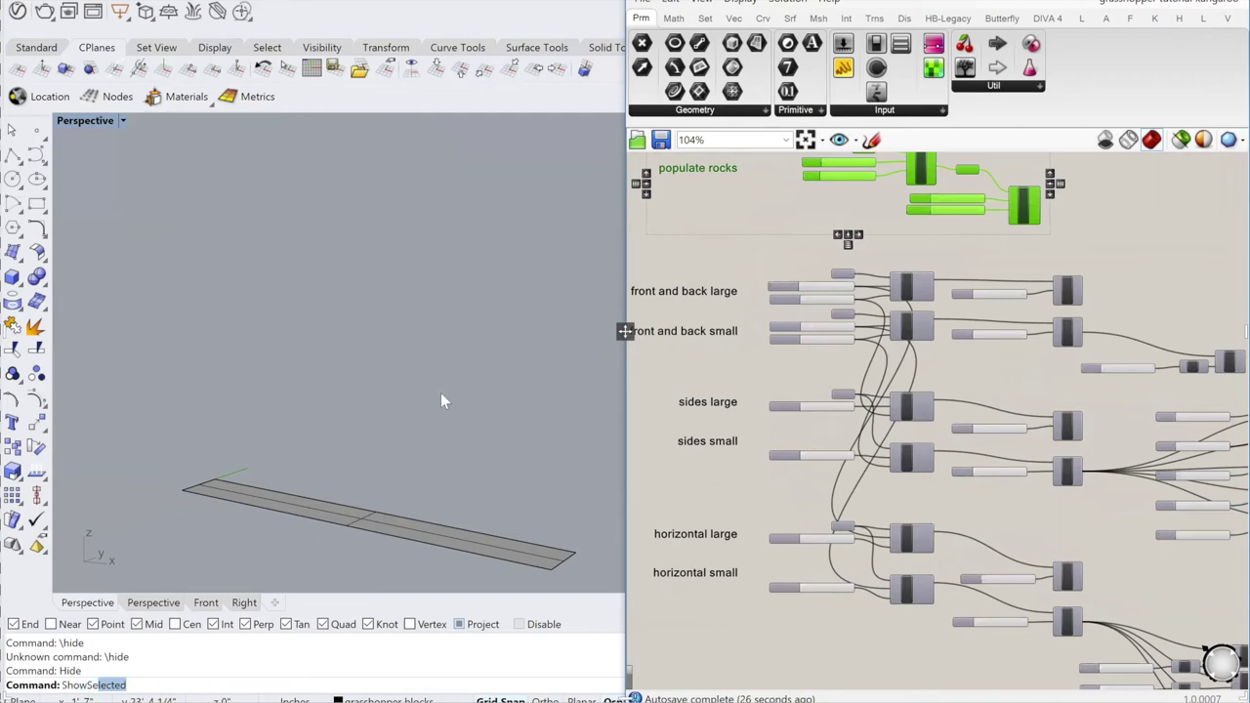
pyautogui.press('Return')
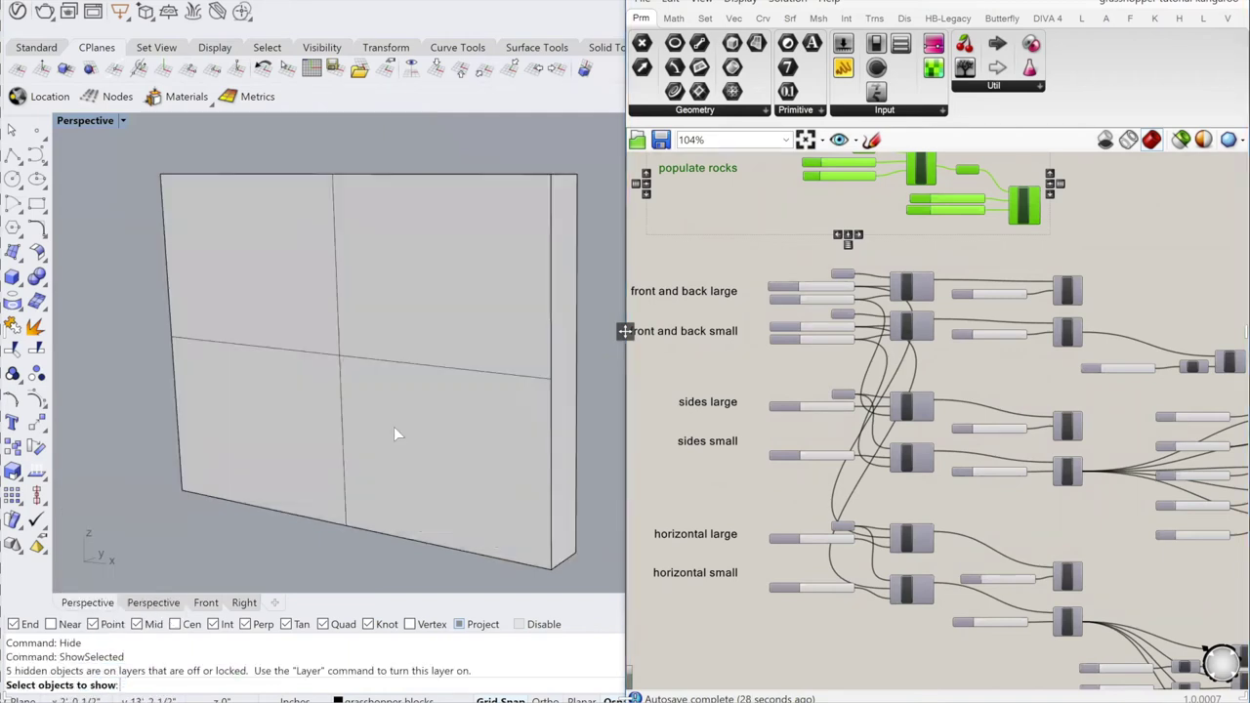
pyautogui.click(469, 403)
pyautogui.moveTo(469, 402); pyautogui.dragTo(418, 424, button='right')
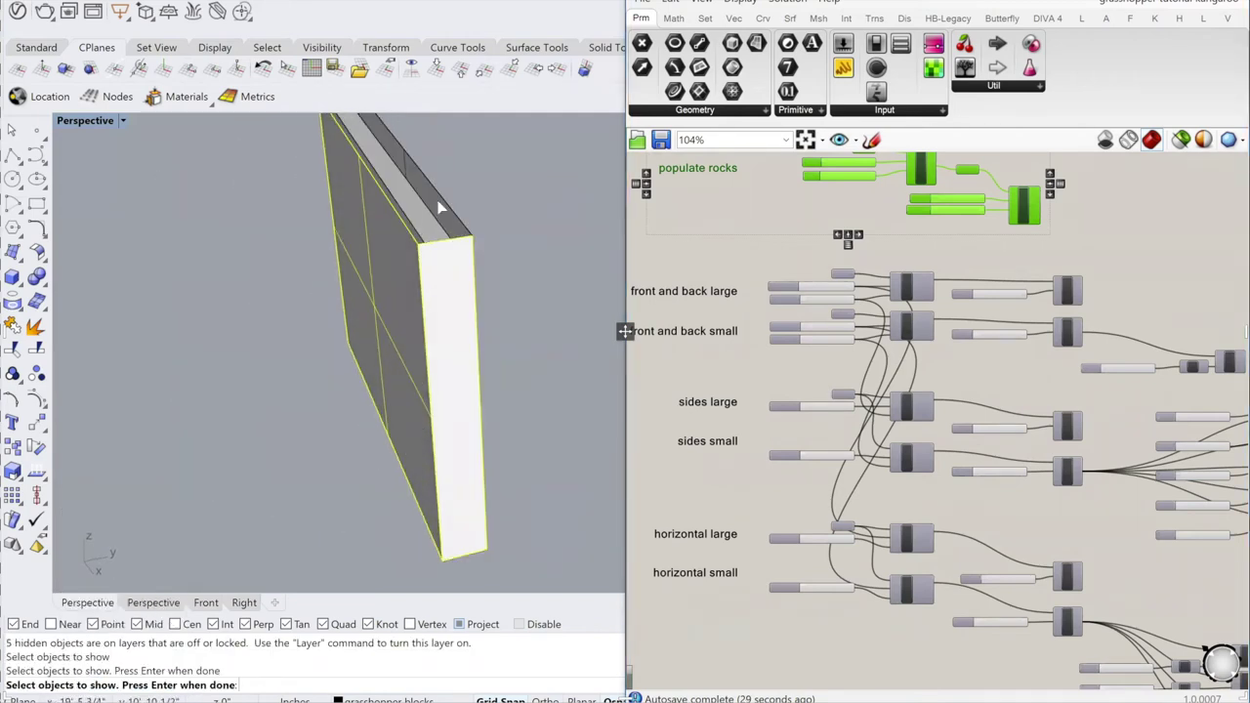
pyautogui.press('Return')
pyautogui.moveTo(349, 377); pyautogui.dragTo(415, 339, button='right')
pyautogui.scroll(5, 820, 298)
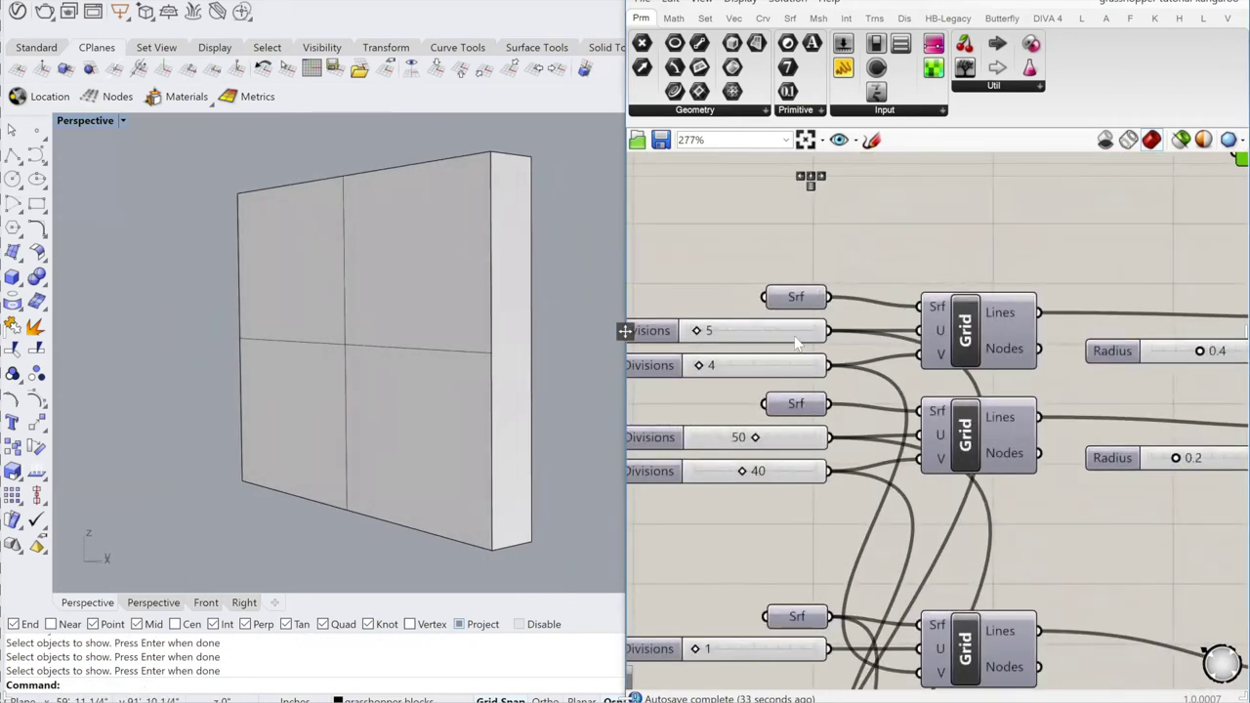
# Step: Turn on Preview for the Srf wall-surface parameter
pyautogui.click(803, 304)
pyautogui.middleClick(799, 293)
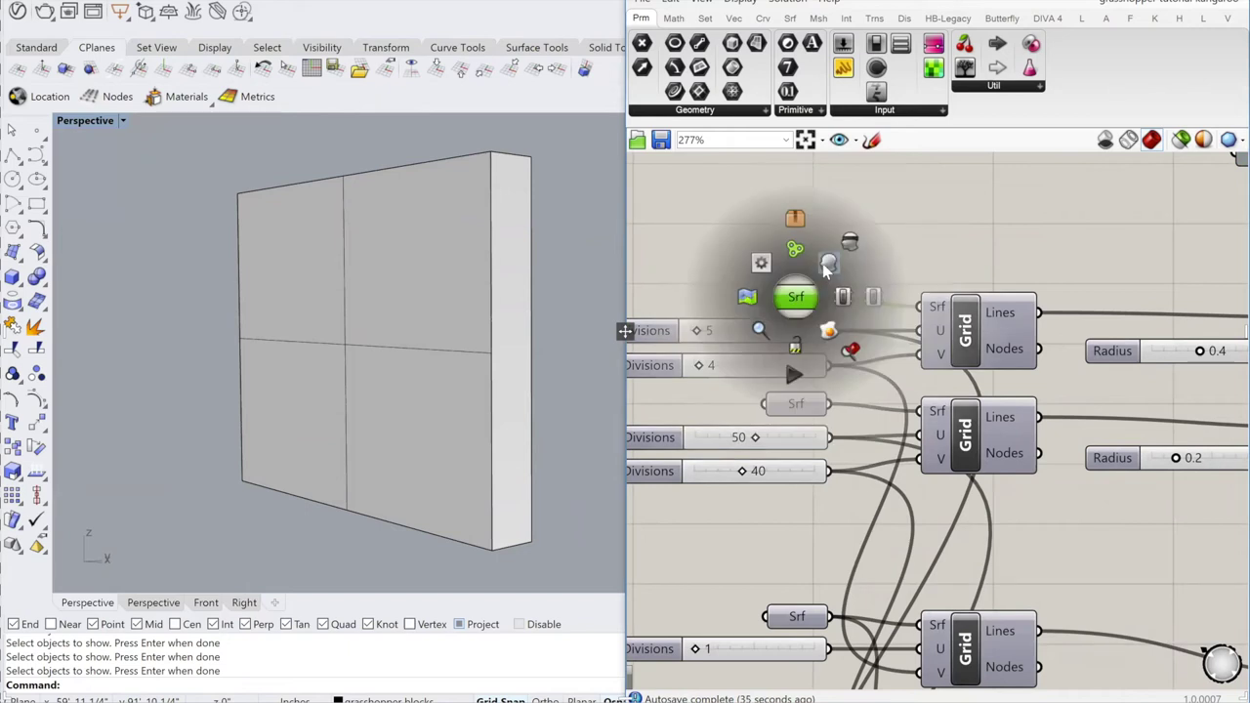
pyautogui.click(793, 270)
pyautogui.scroll(-5, 793, 272)
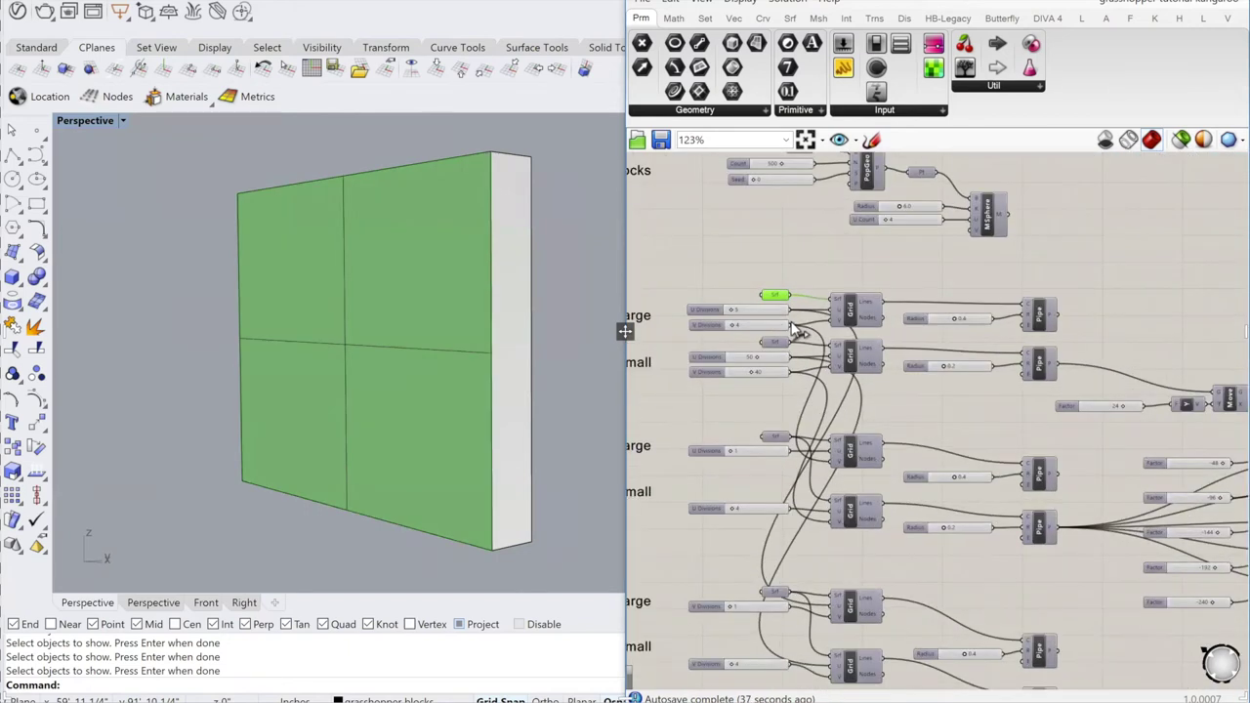
pyautogui.scroll(4, 781, 332)
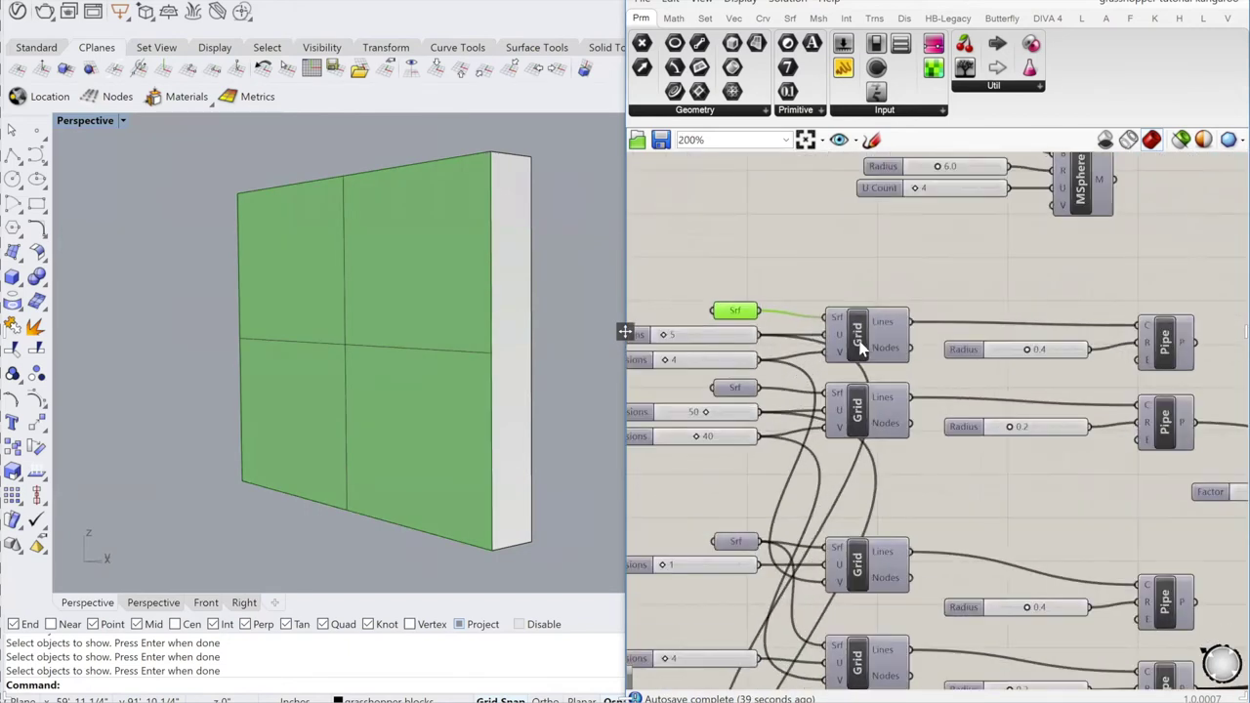
# Step: Turn on Preview for both Grid and both Pipe components
pyautogui.click(855, 318)
pyautogui.keyDown('shift'); pyautogui.click(858, 409); pyautogui.keyUp('shift')
pyautogui.keyDown('shift'); pyautogui.click(1164, 342); pyautogui.keyUp('shift')
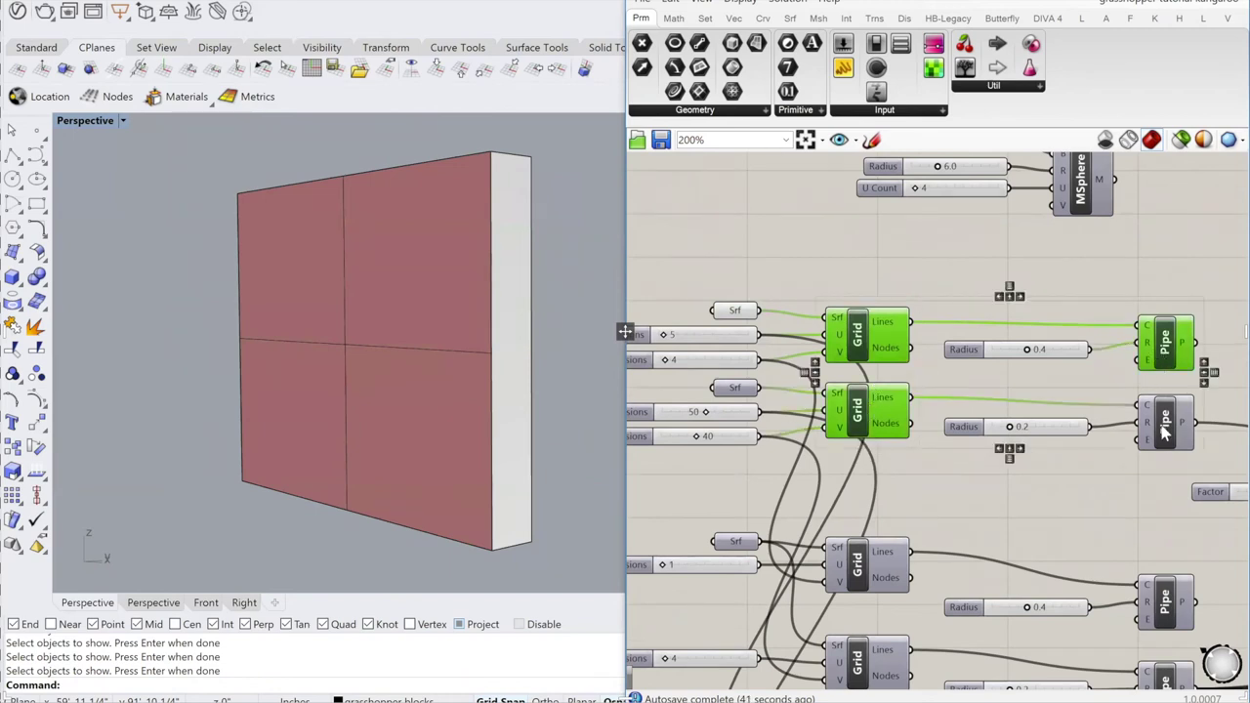
pyautogui.keyDown('shift'); pyautogui.click(1164, 422); pyautogui.keyUp('shift')
pyautogui.middleClick(812, 318)
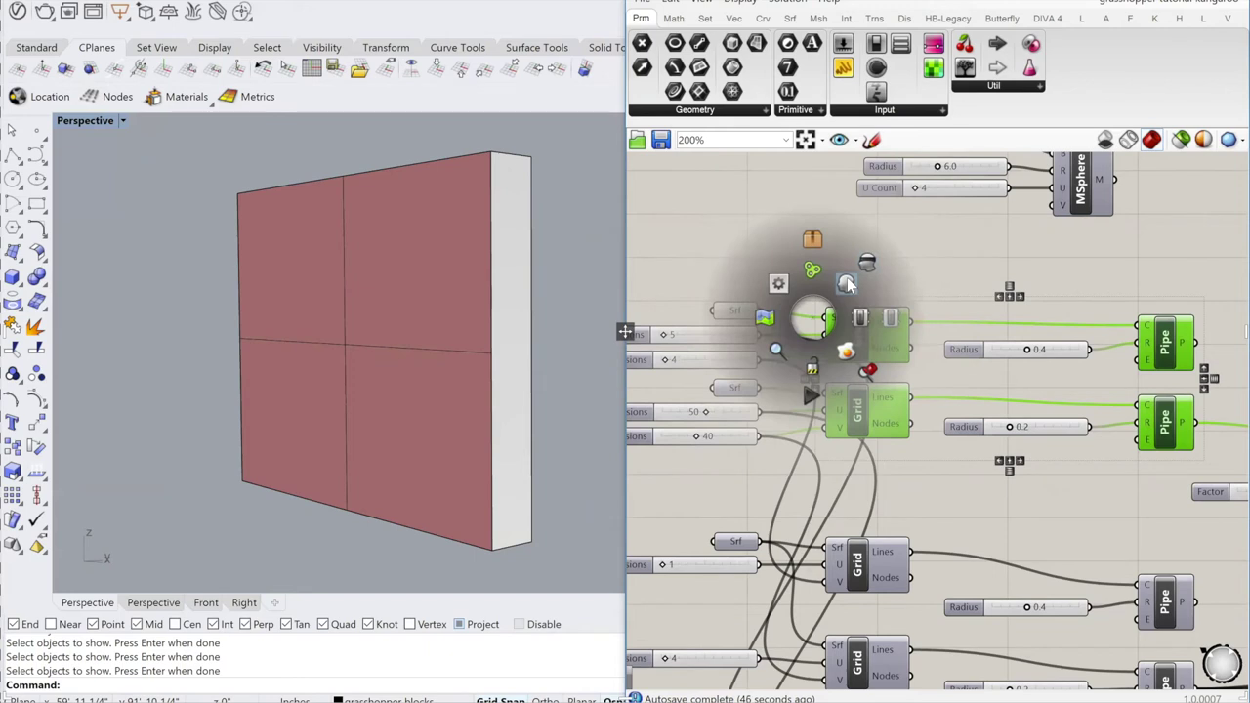
pyautogui.click(847, 283)
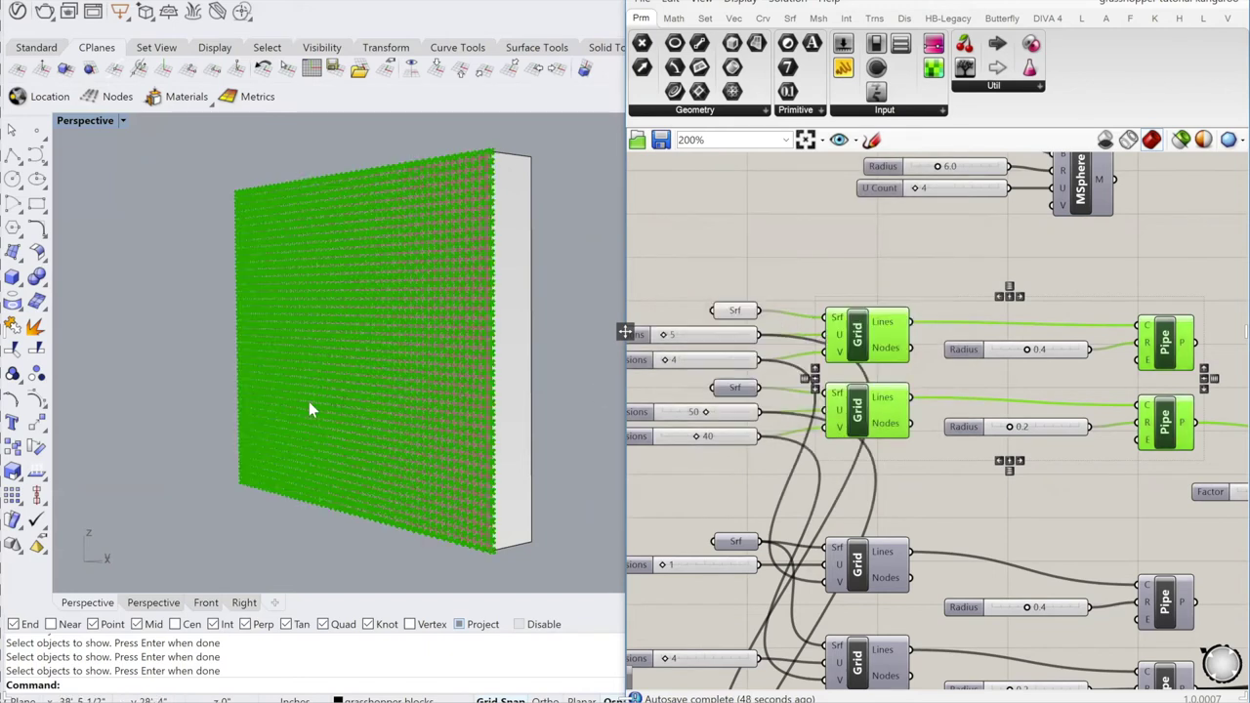
pyautogui.click(818, 511)
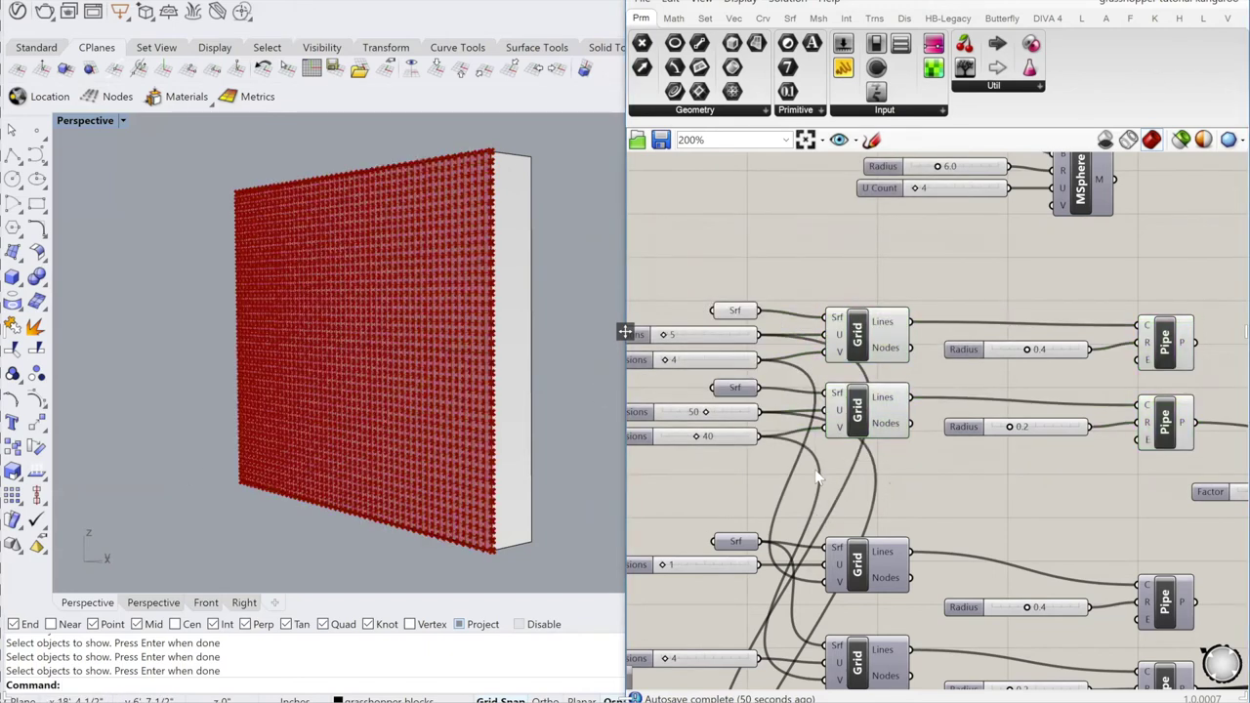
pyautogui.moveTo(388, 408); pyautogui.dragTo(402, 430, button='right')
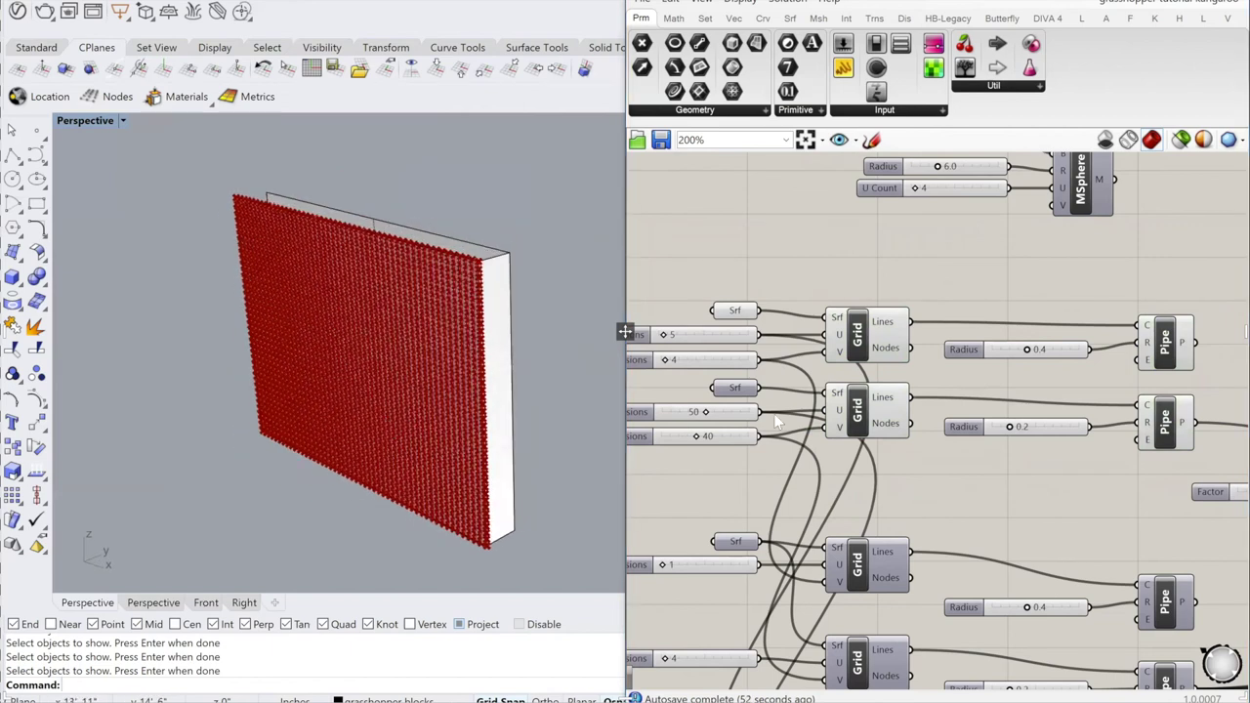
# Step: Set the preview of the two Grid components so they show as fine lines
pyautogui.click(867, 409)
pyautogui.keyDown('shift'); pyautogui.click(866, 342); pyautogui.keyUp('shift')
pyautogui.middleClick(840, 381)
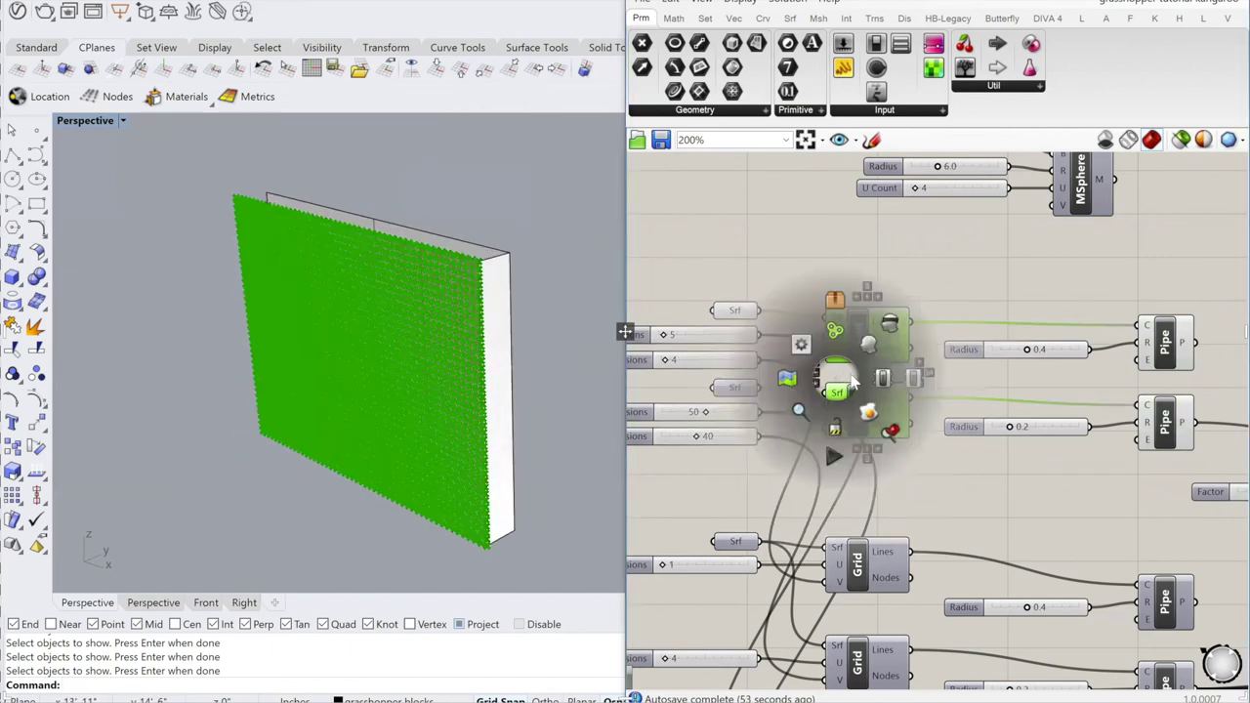
pyautogui.click(888, 332)
pyautogui.scroll(5, 415, 333)
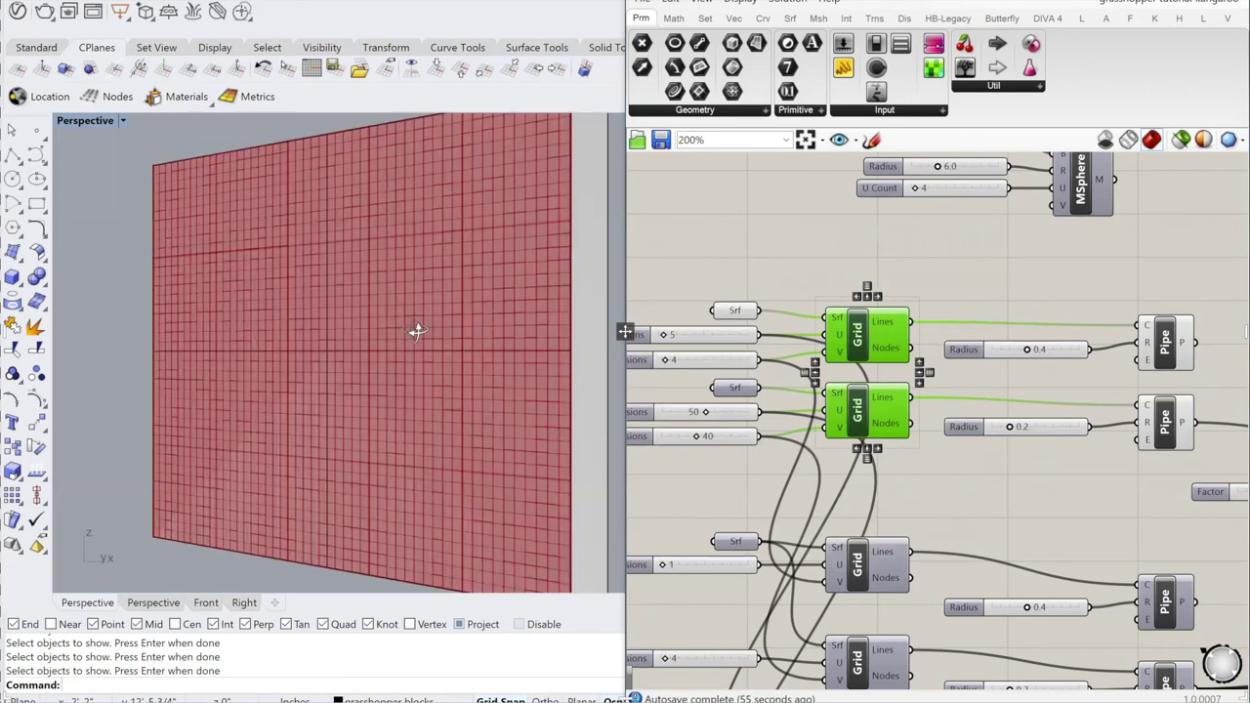
pyautogui.scroll(-3, 416, 334)
# Step: Hide the wall box's surfaces and extrusion in Rhino
pyautogui.moveTo(419, 335); pyautogui.dragTo(401, 363, button='right')
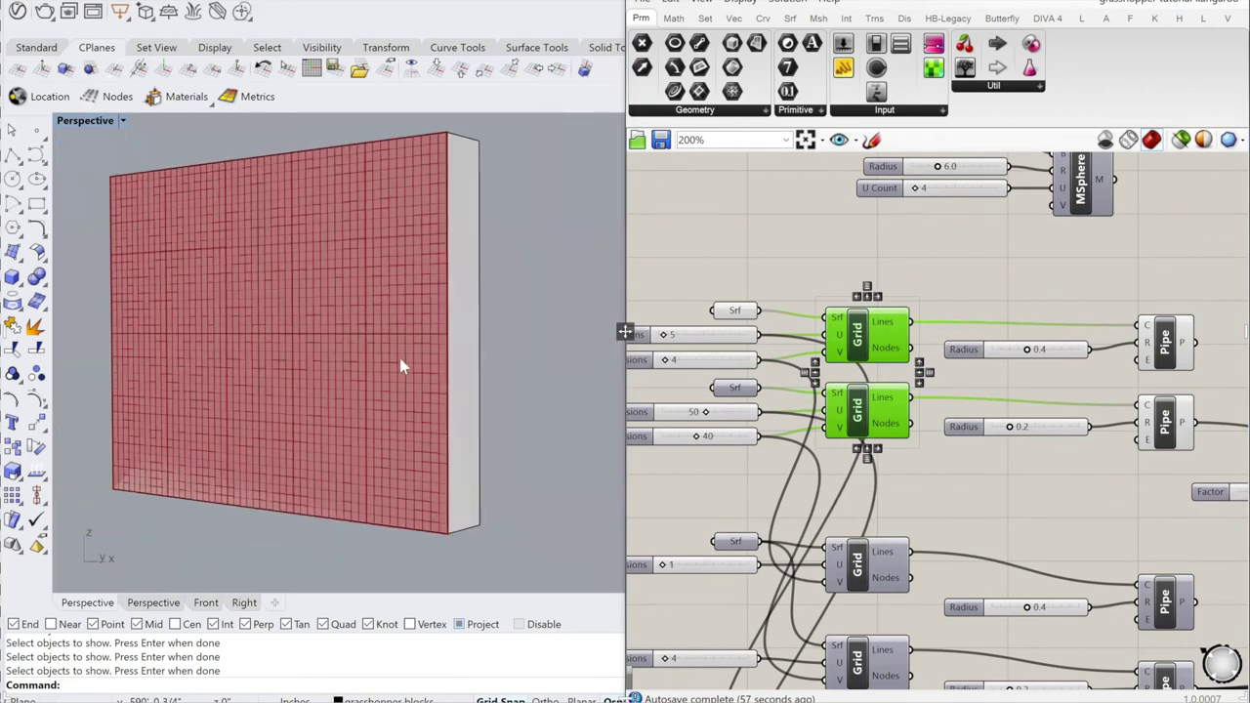
pyautogui.moveTo(530, 587); pyautogui.dragTo(237, 348)
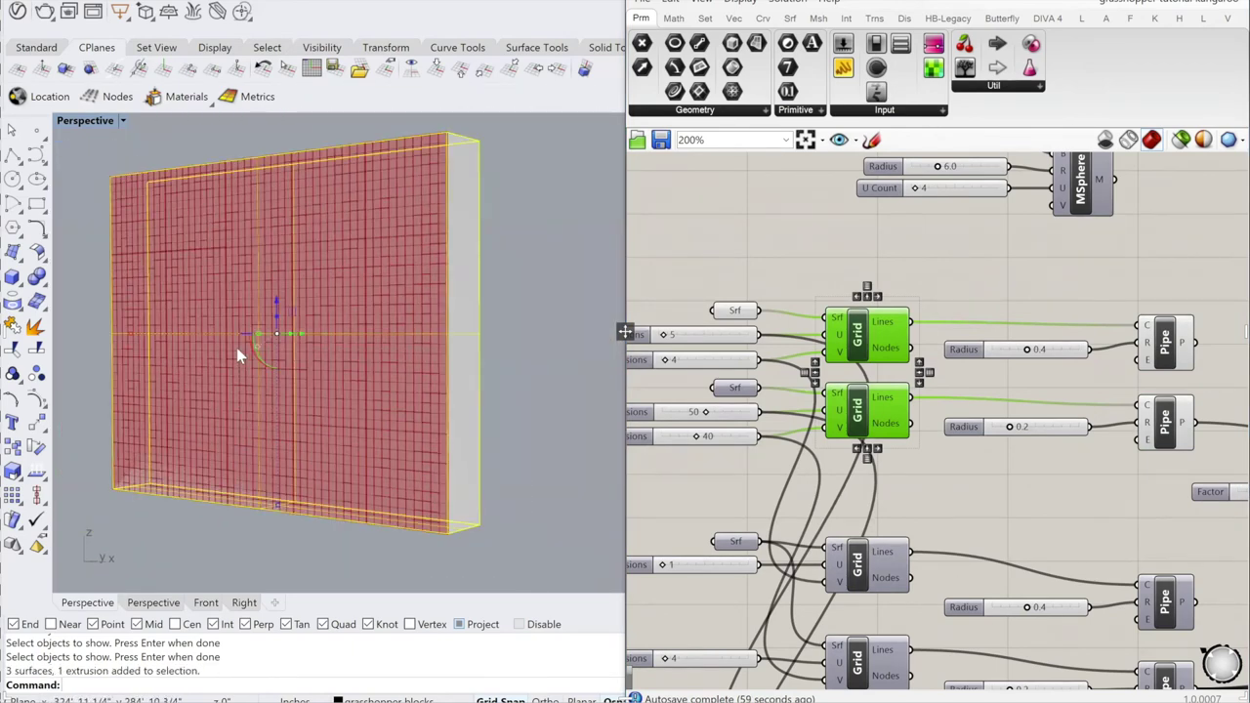
pyautogui.write('Hide')
pyautogui.press('Return')
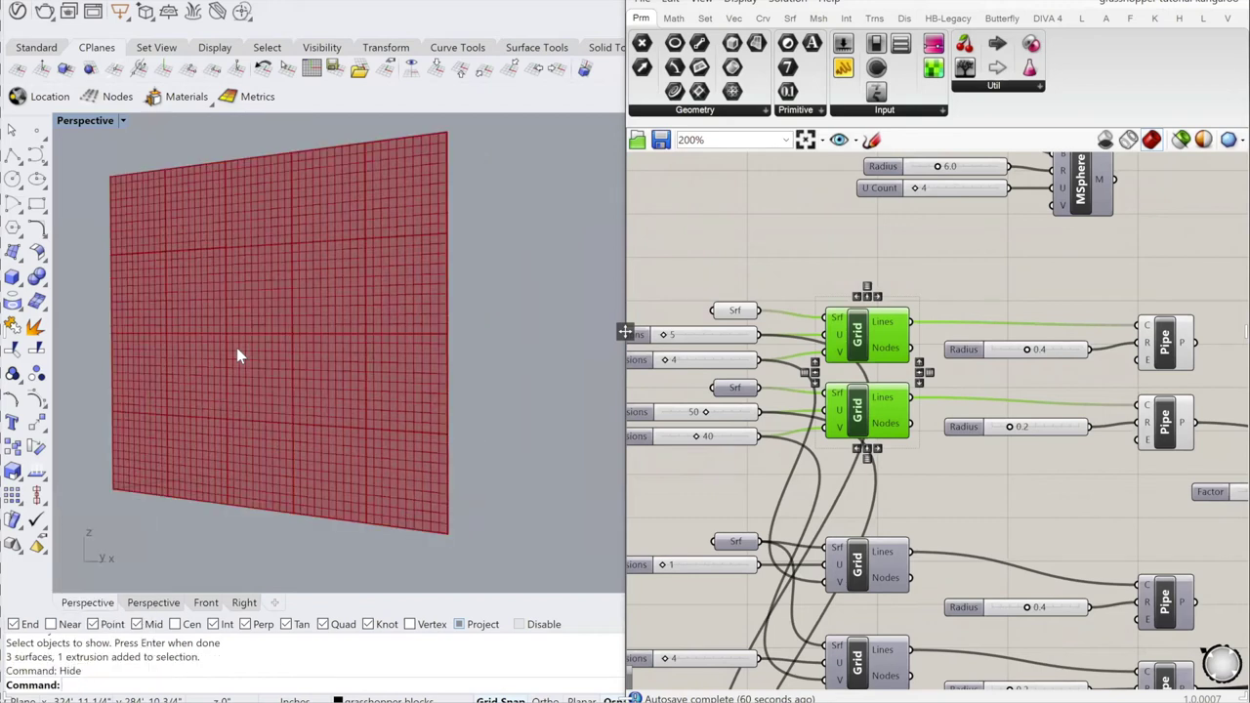
# Step: Turn off the preview of the pipe built from the small back grid
pyautogui.scroll(-5, 797, 389)
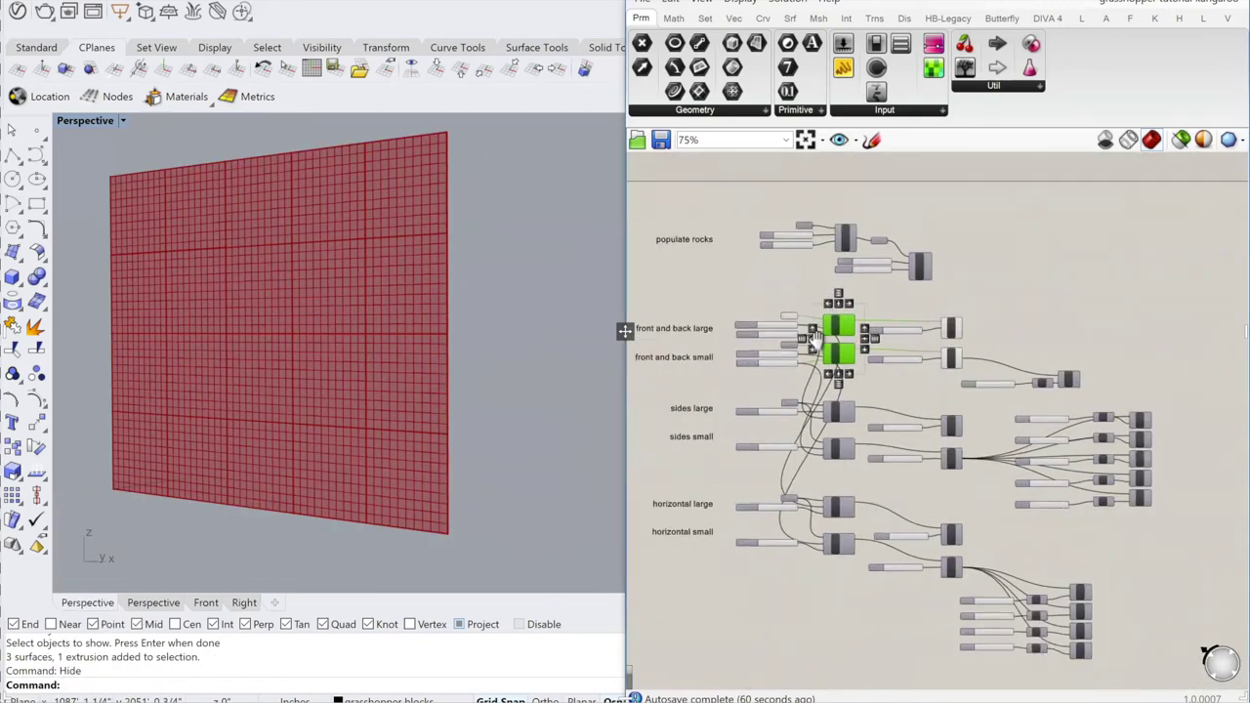
pyautogui.scroll(1, 754, 352)
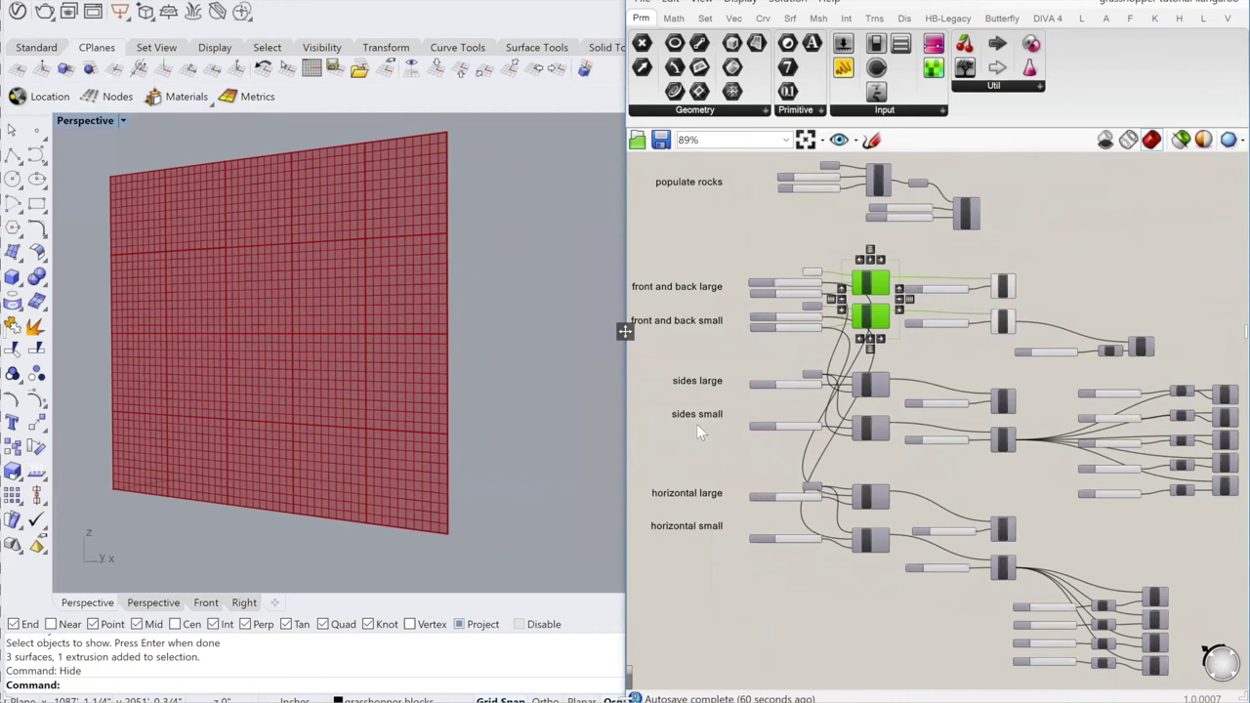
pyautogui.moveTo(696, 424); pyautogui.dragTo(726, 378, button='right')
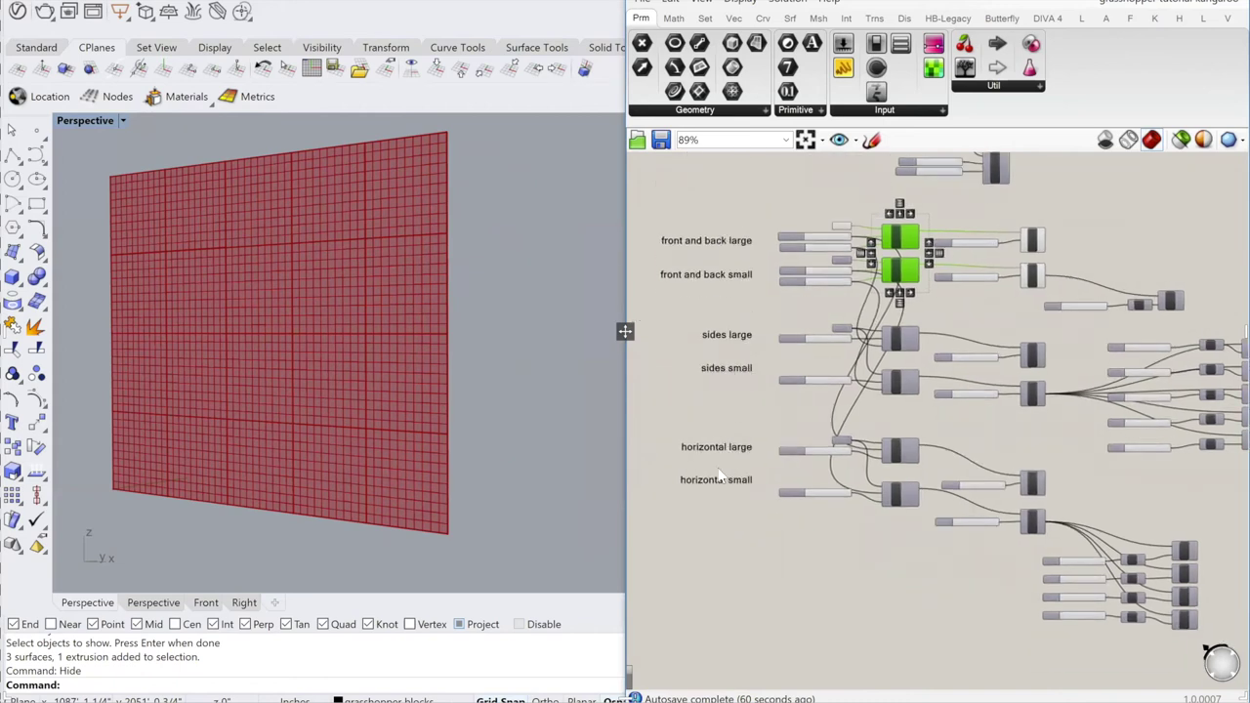
pyautogui.scroll(4, 771, 493)
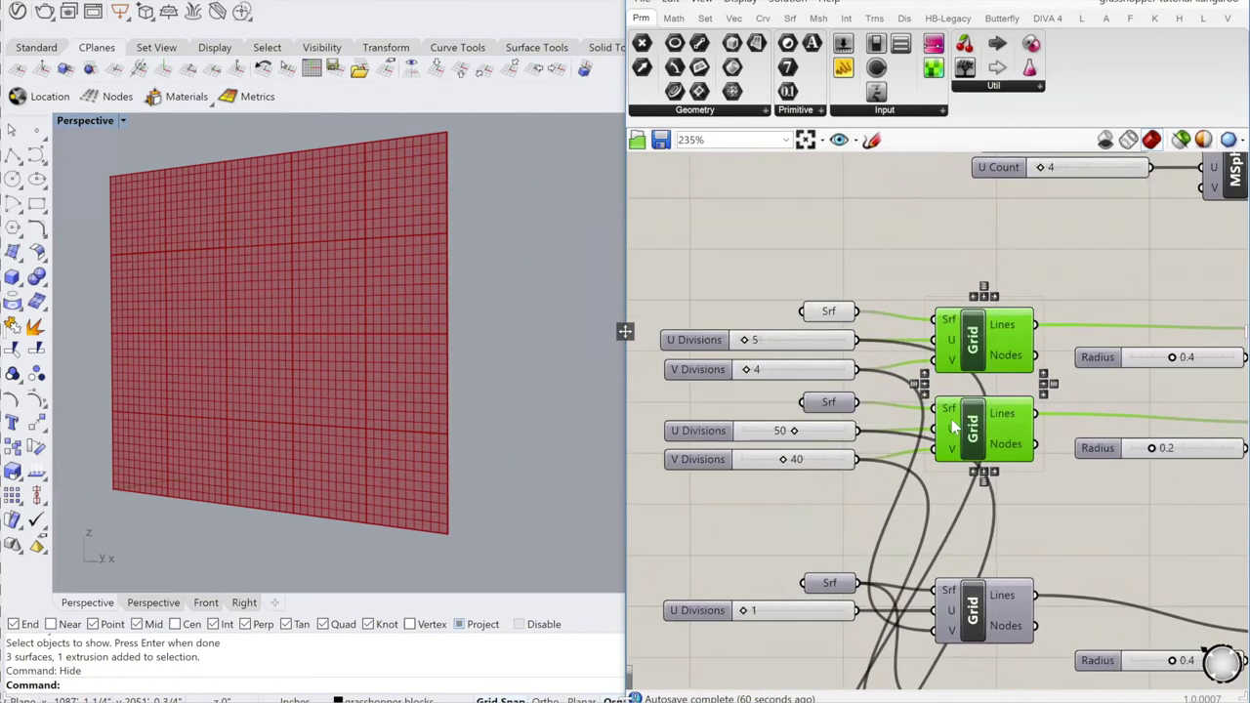
pyautogui.middleClick(973, 423)
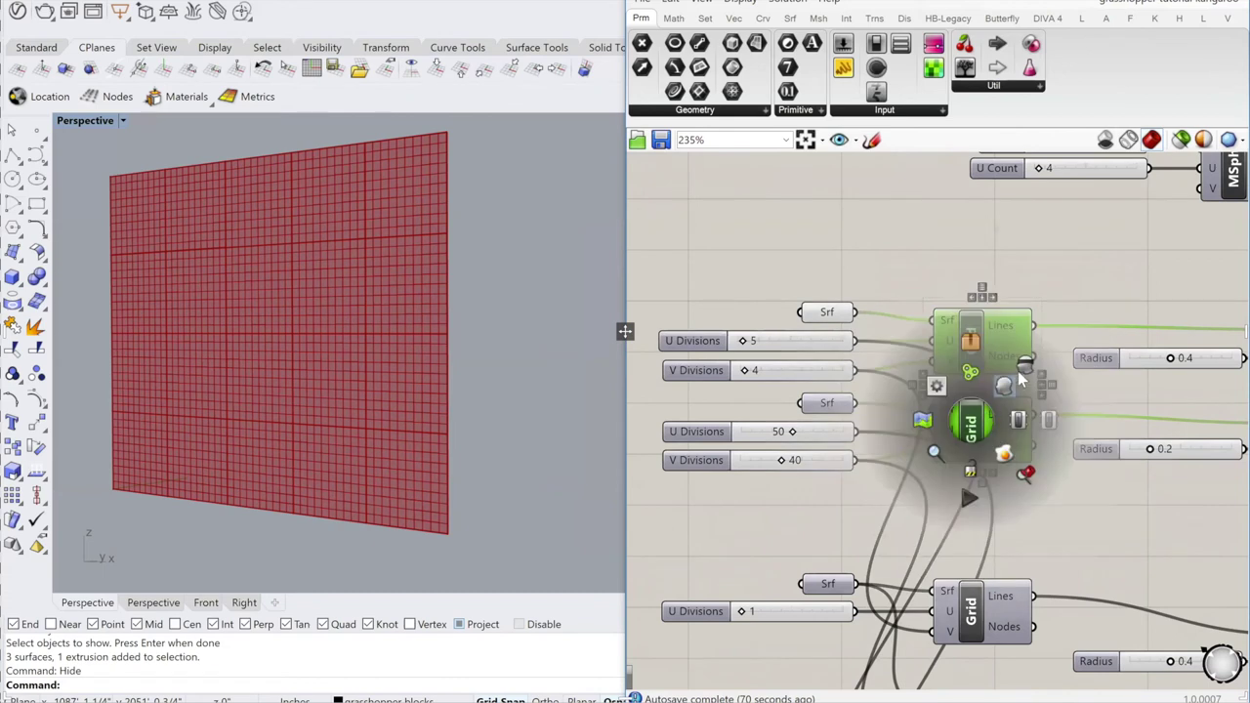
pyautogui.scroll(-2, 895, 424)
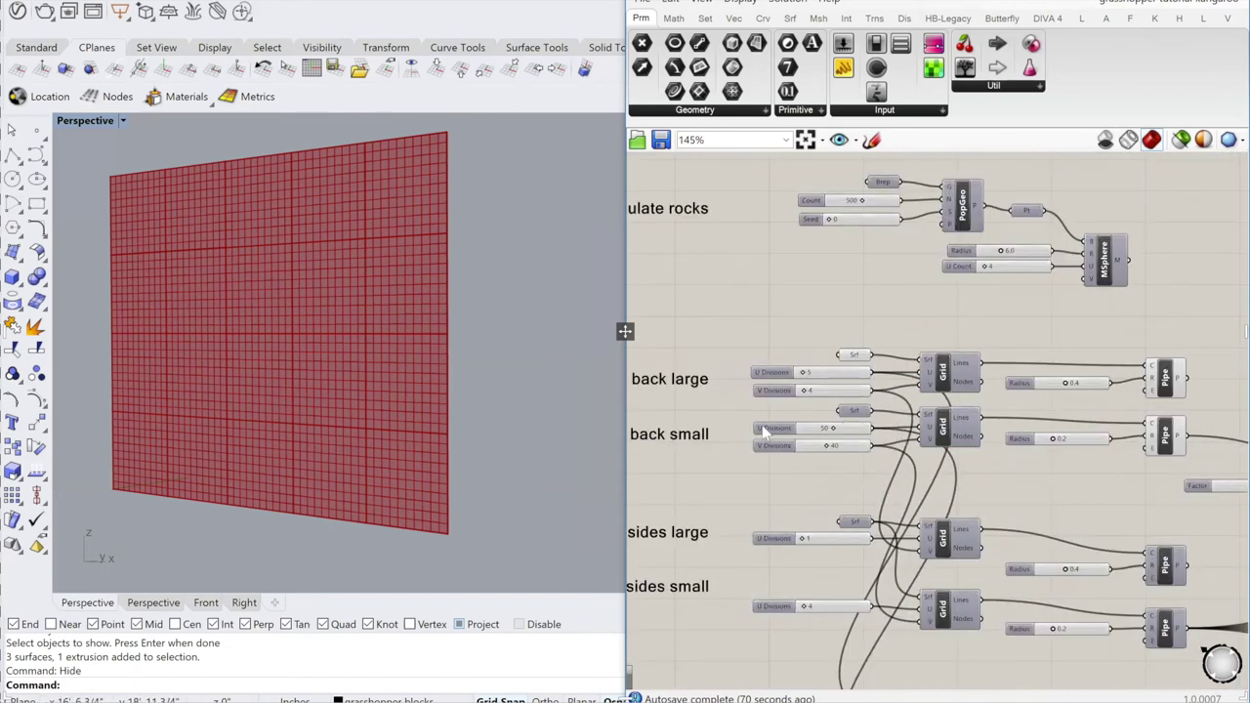
pyautogui.click(949, 427)
pyautogui.click(1165, 437)
pyautogui.middleClick(1167, 437)
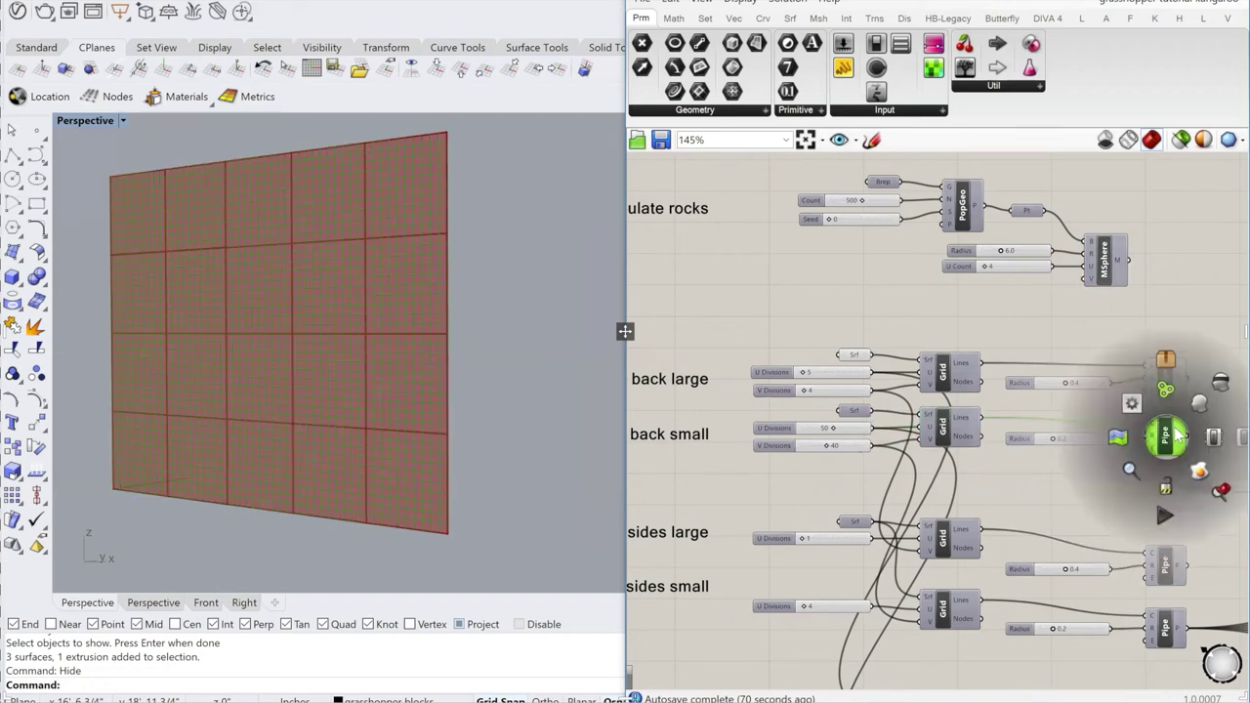
pyautogui.click(1220, 386)
pyautogui.click(987, 459)
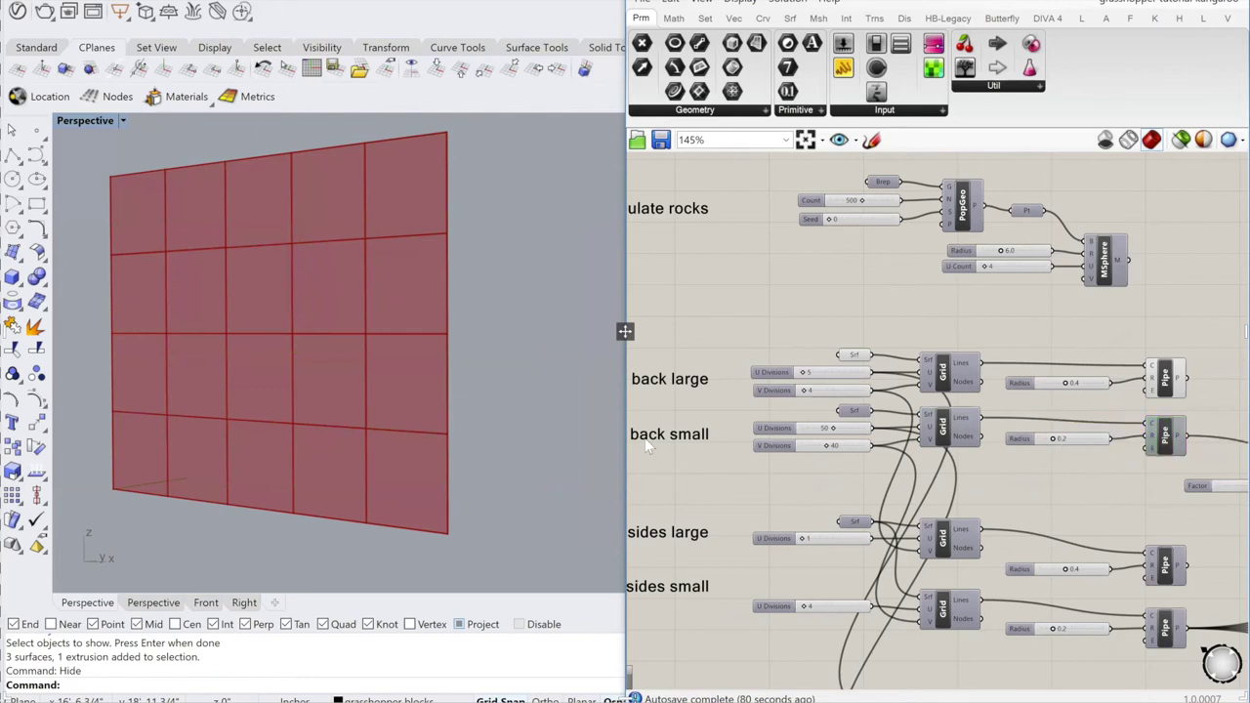
# Step: Turn on preview for the sides large and horizontal large Grid components
pyautogui.moveTo(867, 338); pyautogui.dragTo(880, 177, button='right')
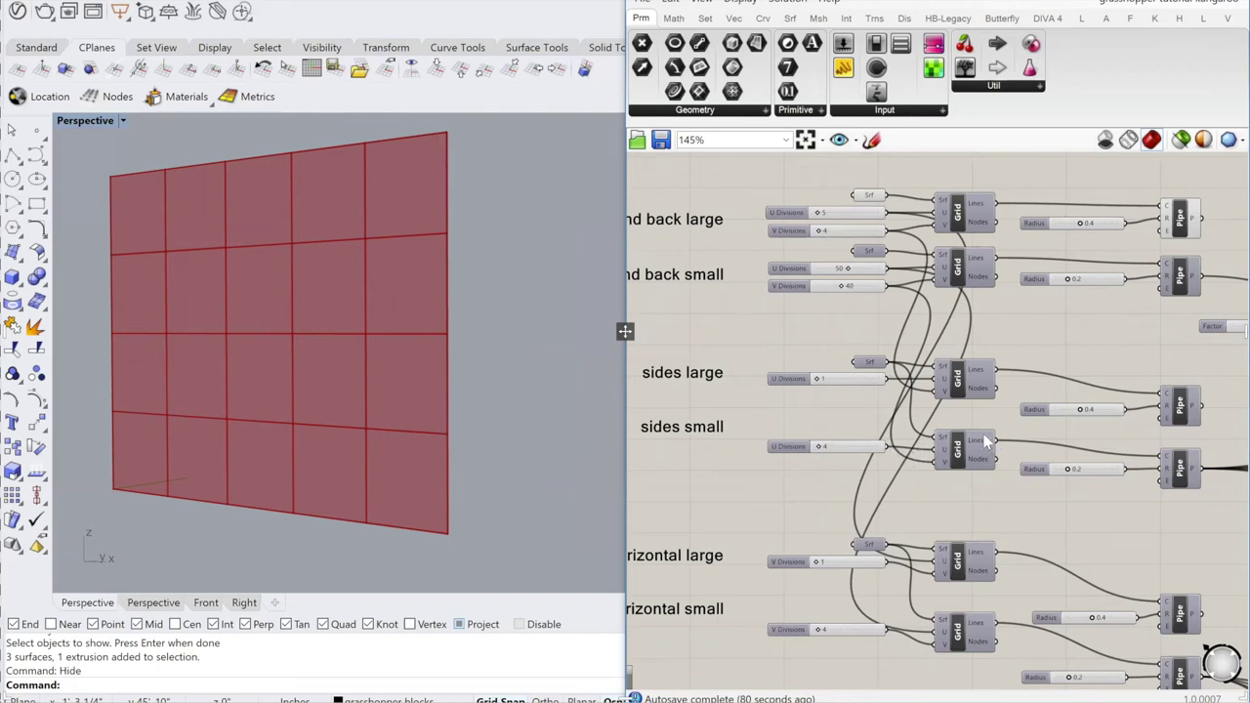
pyautogui.moveTo(929, 508); pyautogui.dragTo(940, 400, button='right')
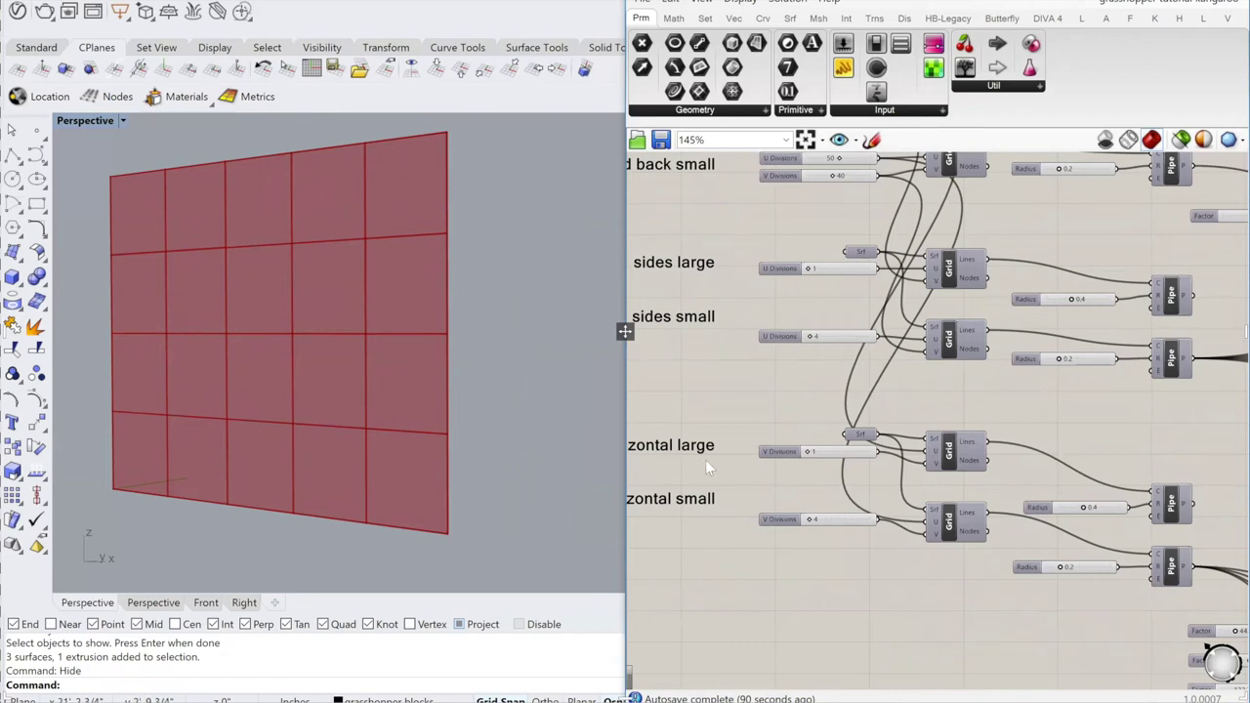
pyautogui.moveTo(975, 591)
pyautogui.mouseDown()
pyautogui.moveTo(974, 360)
pyautogui.moveTo(953, 154)
pyautogui.mouseUp()
pyautogui.click(948, 391)
pyautogui.click(956, 274)
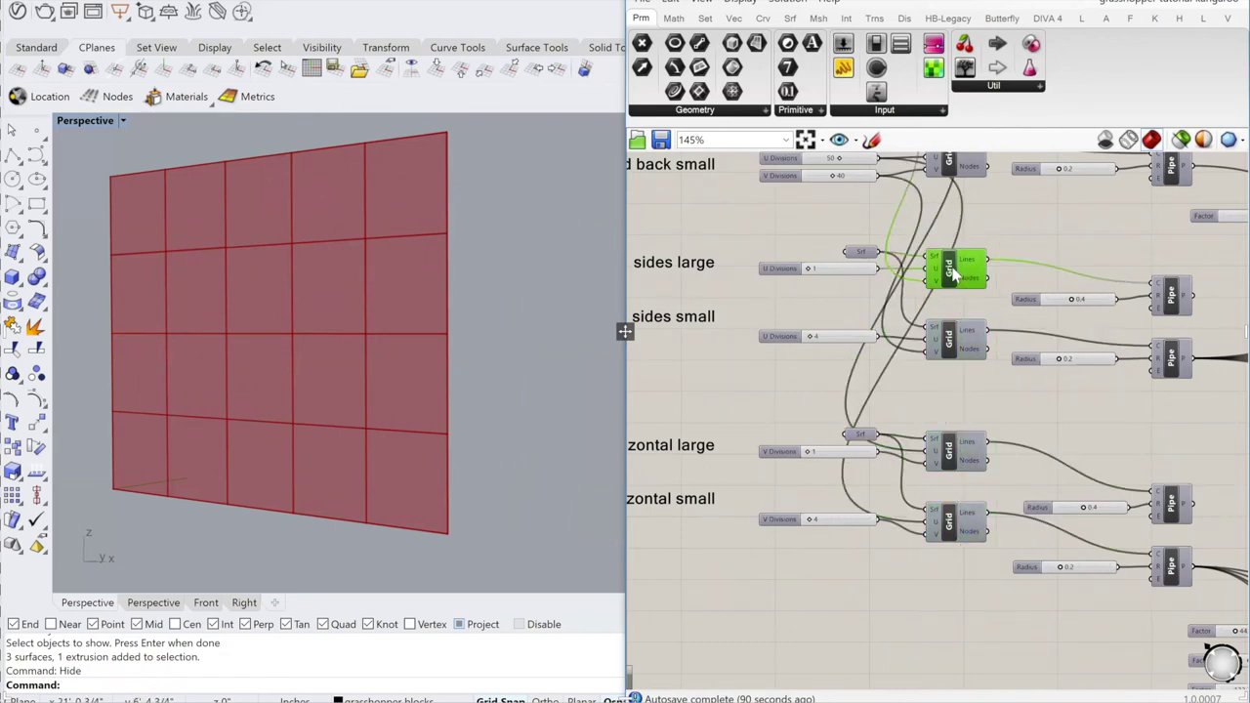
pyautogui.keyDown('shift'); pyautogui.click(955, 463); pyautogui.keyUp('shift')
pyautogui.middleClick(954, 455)
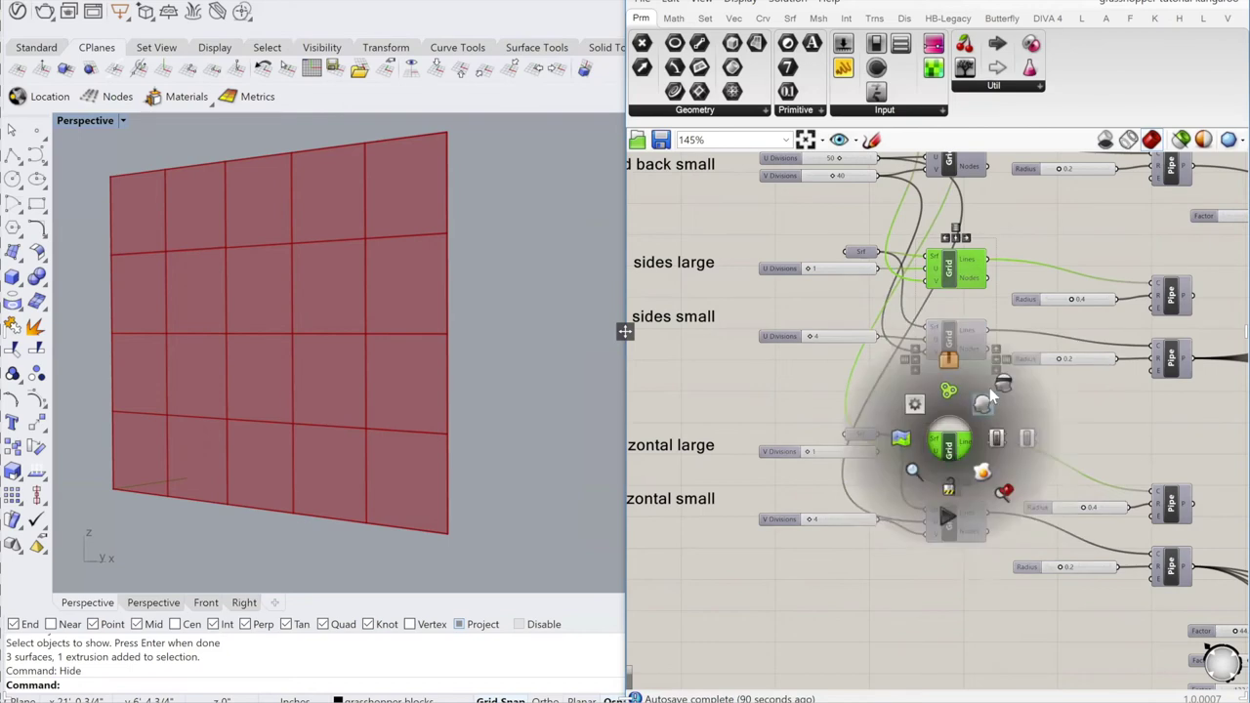
pyautogui.click(982, 405)
# Step: Enable preview on the five X-direction Move components to show the repeated vertical grids
pyautogui.moveTo(461, 393); pyautogui.dragTo(460, 411, button='right')
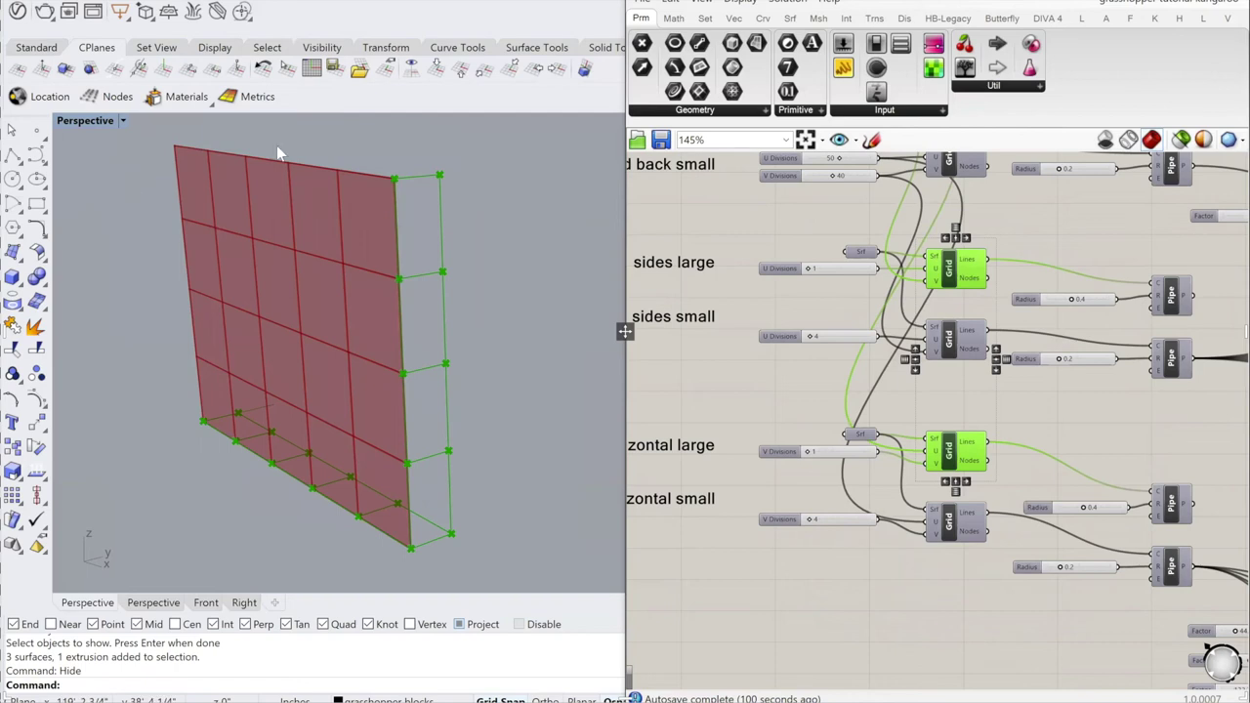
pyautogui.scroll(-2, 1008, 488)
pyautogui.moveTo(1152, 426); pyautogui.dragTo(707, 401, button='right')
pyautogui.scroll(2, 1068, 520)
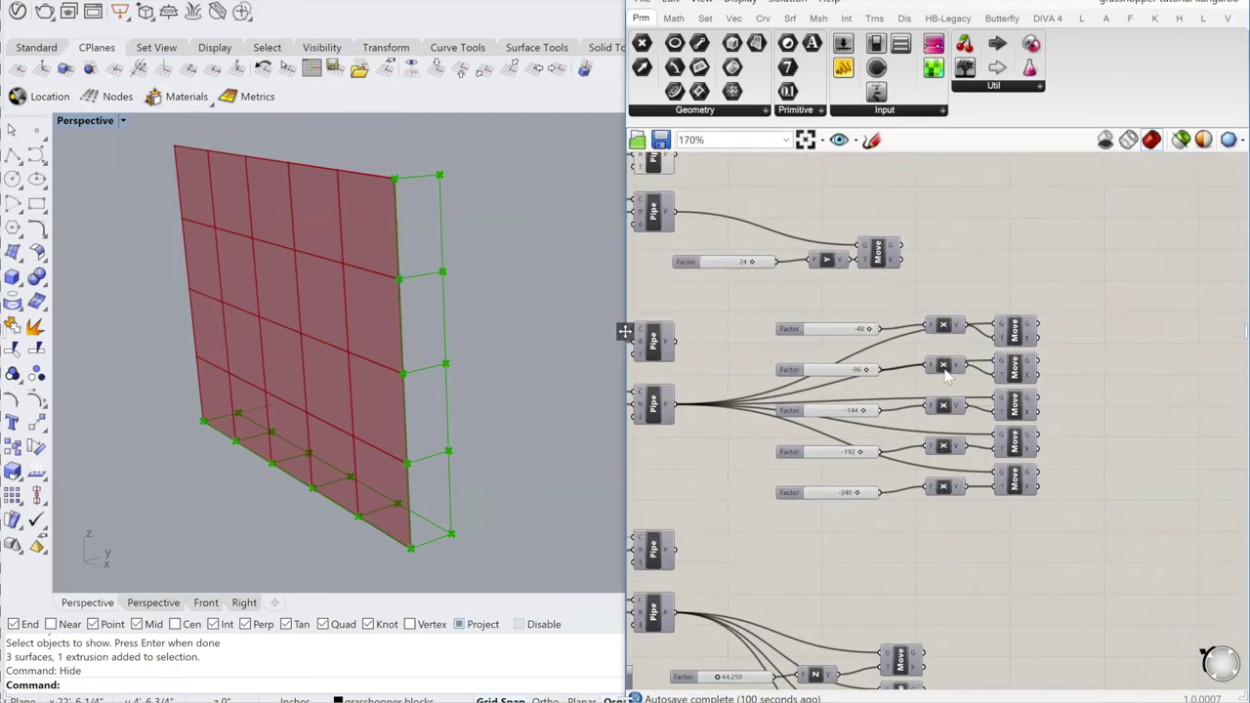
pyautogui.moveTo(1114, 553); pyautogui.dragTo(1008, 248)
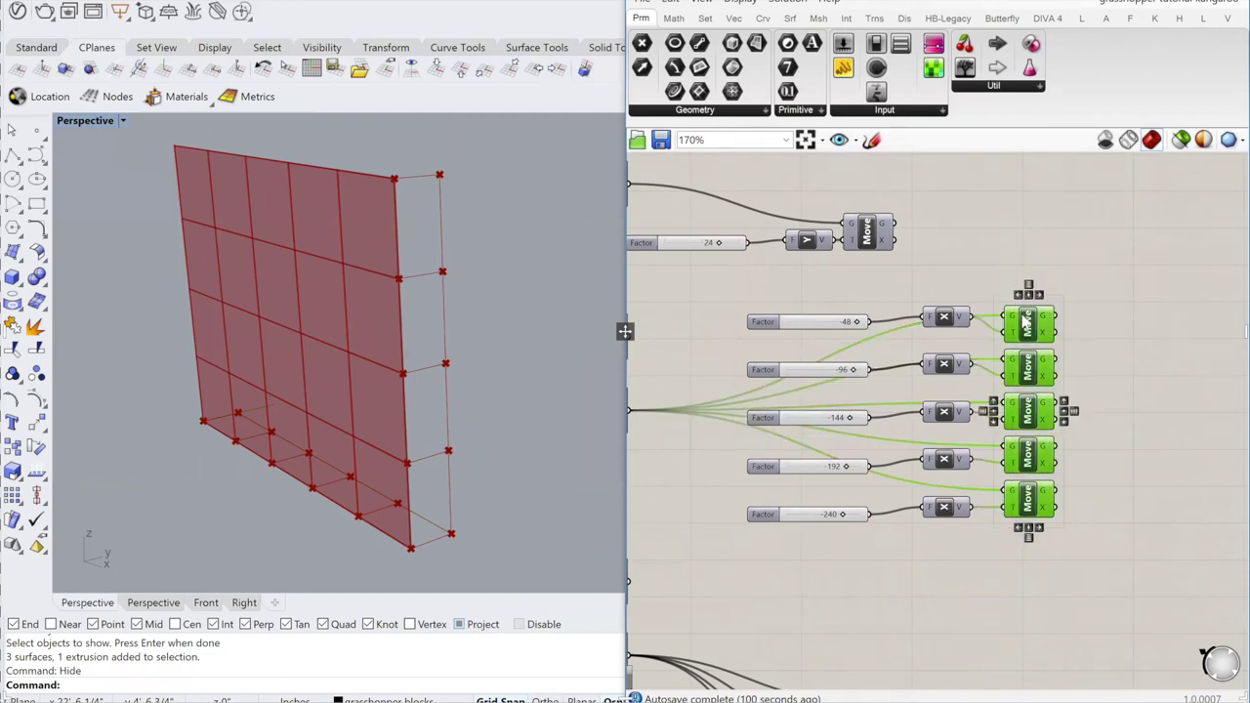
pyautogui.middleClick(1048, 410)
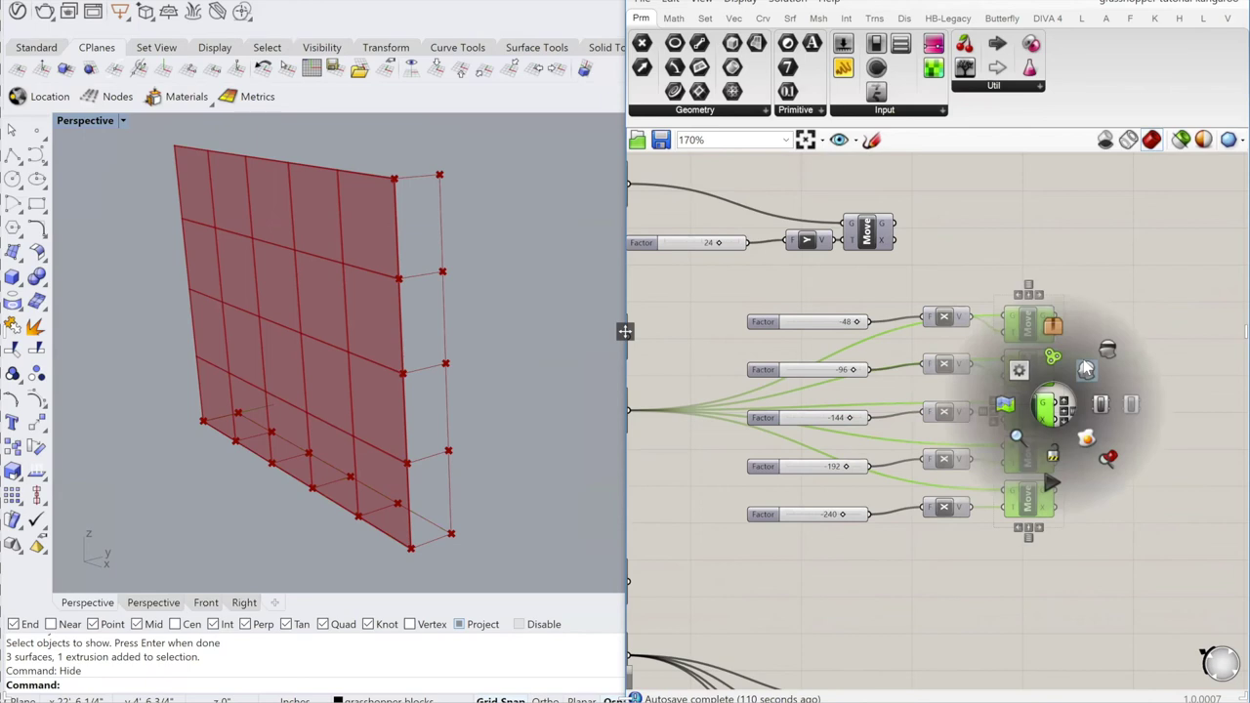
pyautogui.click(1082, 372)
# Step: Enable preview on the four Z-direction Move components to show the shelf grids
pyautogui.scroll(-3, 778, 418)
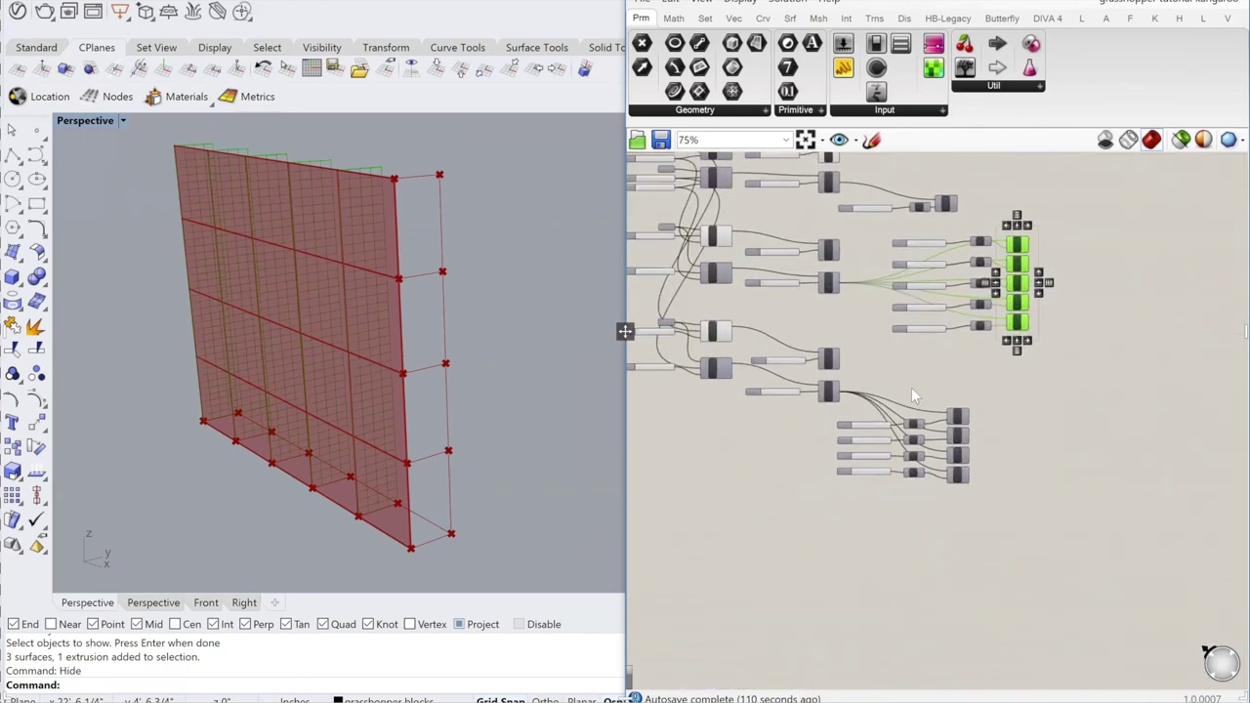
pyautogui.moveTo(1017, 434); pyautogui.dragTo(962, 415)
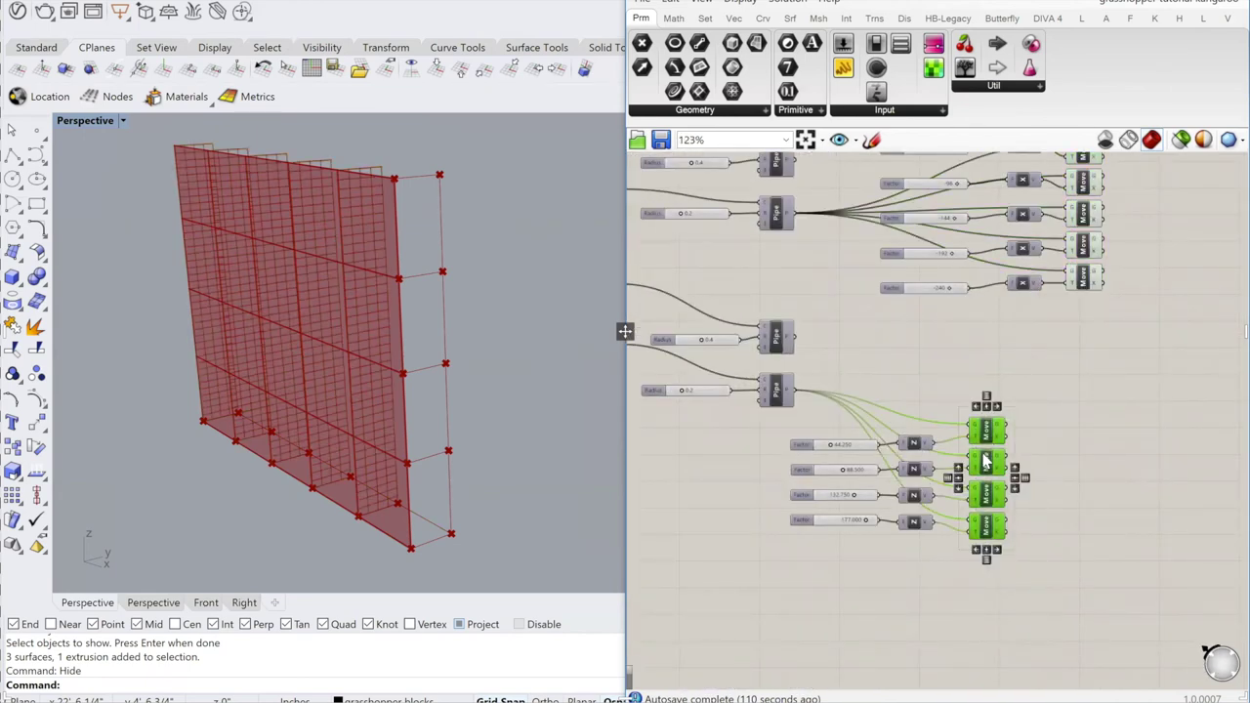
pyautogui.middleClick(985, 454)
pyautogui.click(1013, 418)
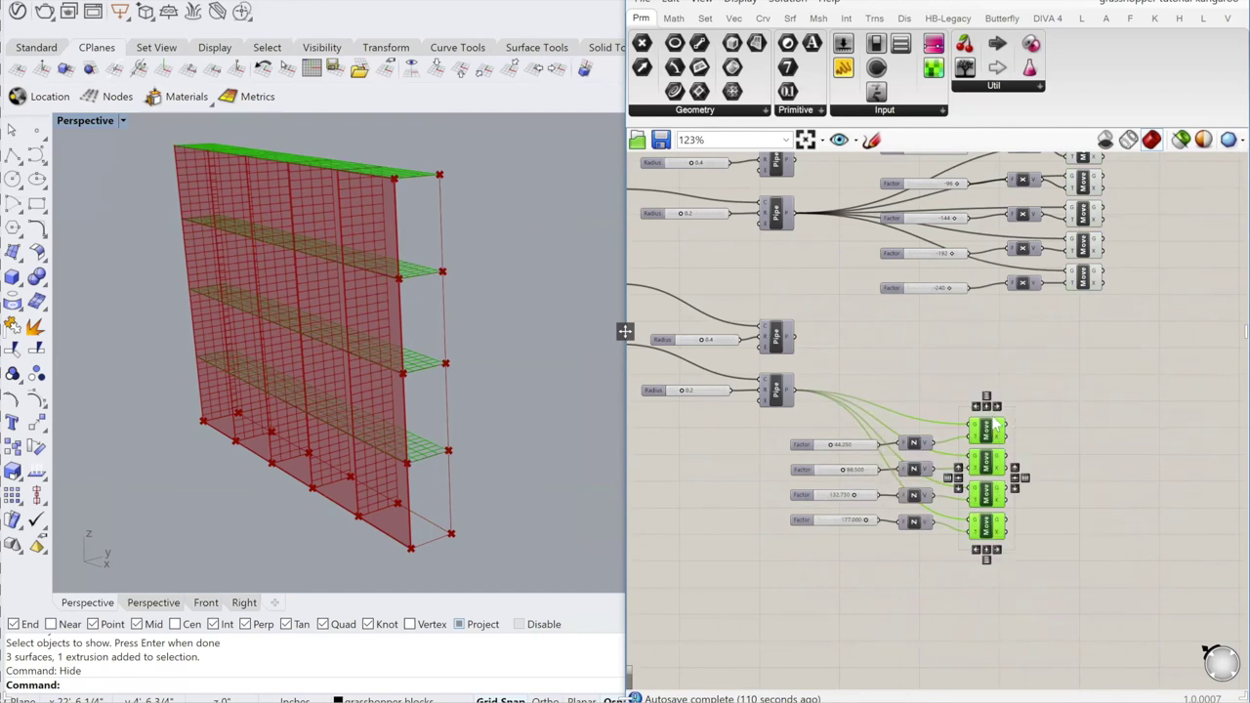
pyautogui.click(719, 450)
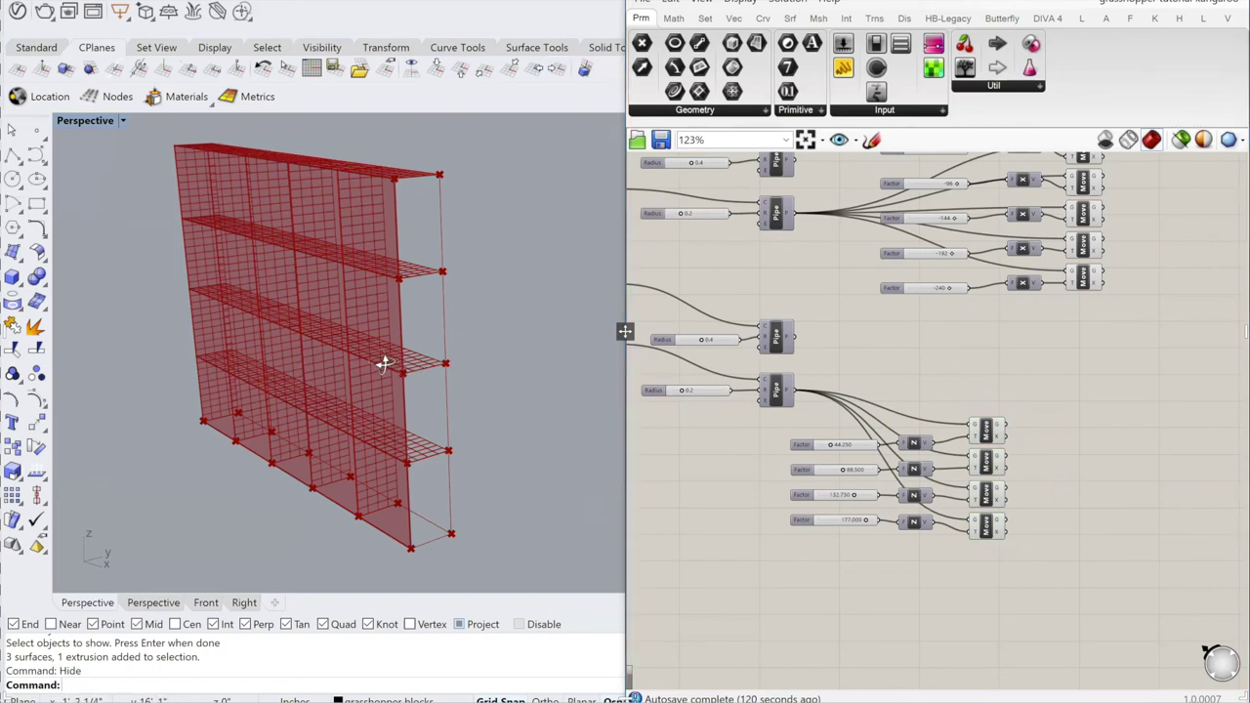
pyautogui.moveTo(384, 363); pyautogui.dragTo(592, 341, button='right')
# Step: Turn on preview of the front-face Move component to show the cage's front face
pyautogui.scroll(-4, 846, 294)
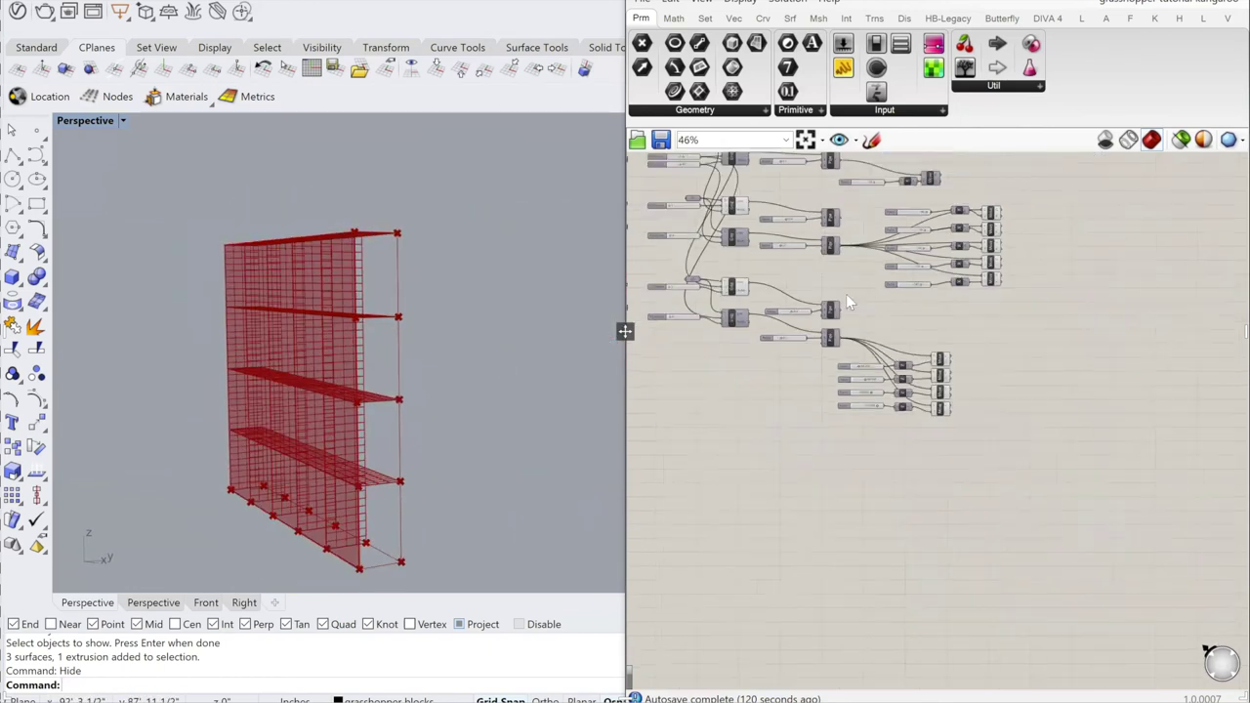
pyautogui.scroll(4, 876, 394)
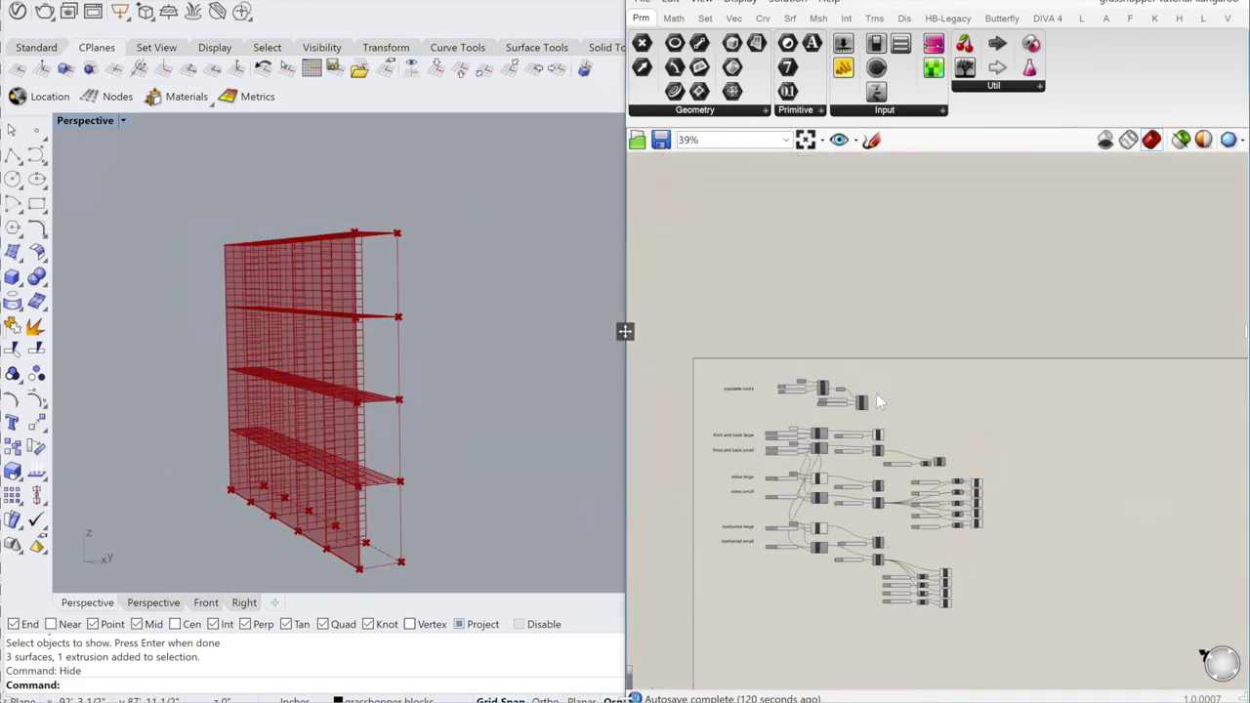
pyautogui.click(953, 479)
pyautogui.middleClick(966, 471)
pyautogui.click(993, 442)
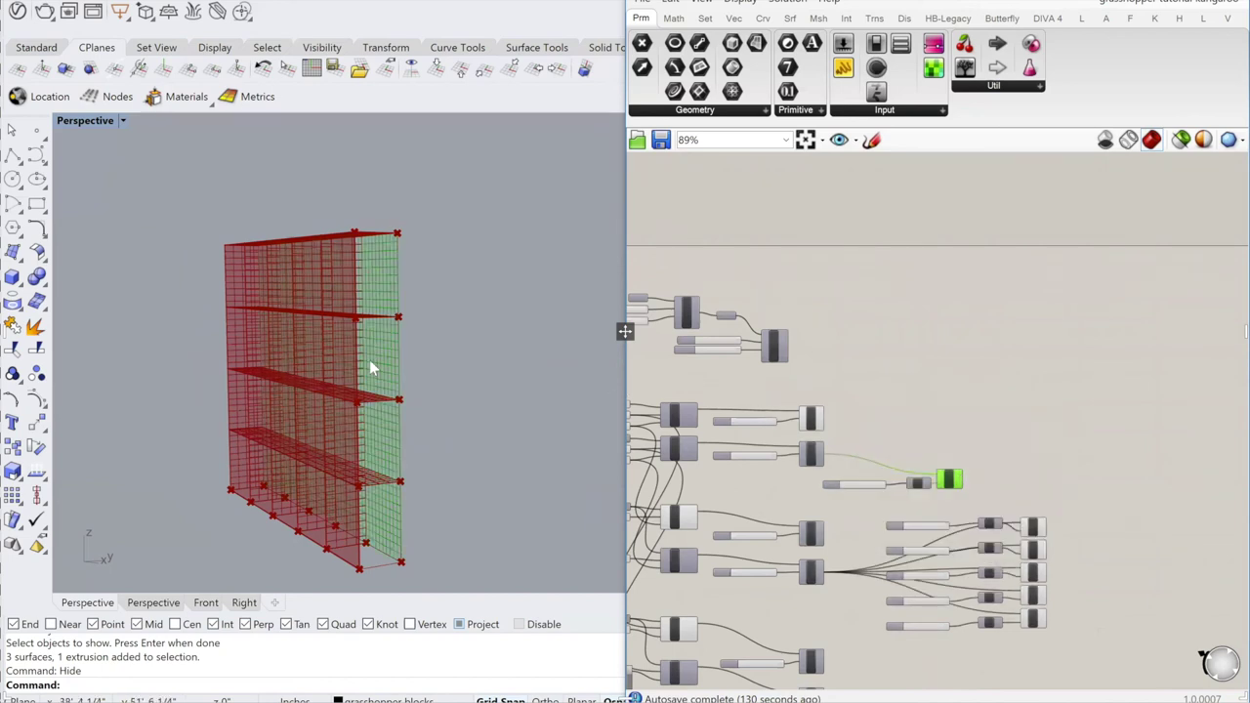
pyautogui.moveTo(371, 369); pyautogui.dragTo(406, 321, button='right')
# Step: Preview every component in the graph and inspect the rock-filled wall edge-on
pyautogui.scroll(-2, 740, 456)
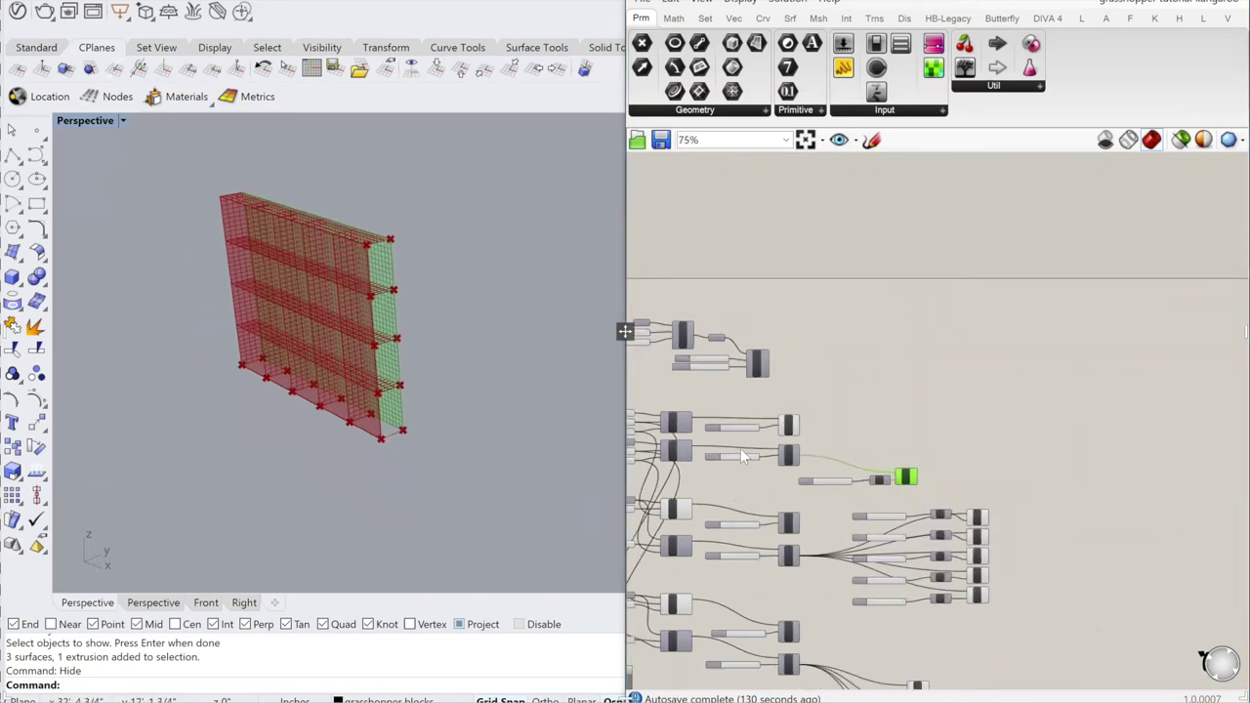
pyautogui.scroll(-1, 741, 450)
pyautogui.moveTo(742, 450); pyautogui.dragTo(855, 297, button='right')
pyautogui.moveTo(899, 391); pyautogui.dragTo(955, 468, button='right')
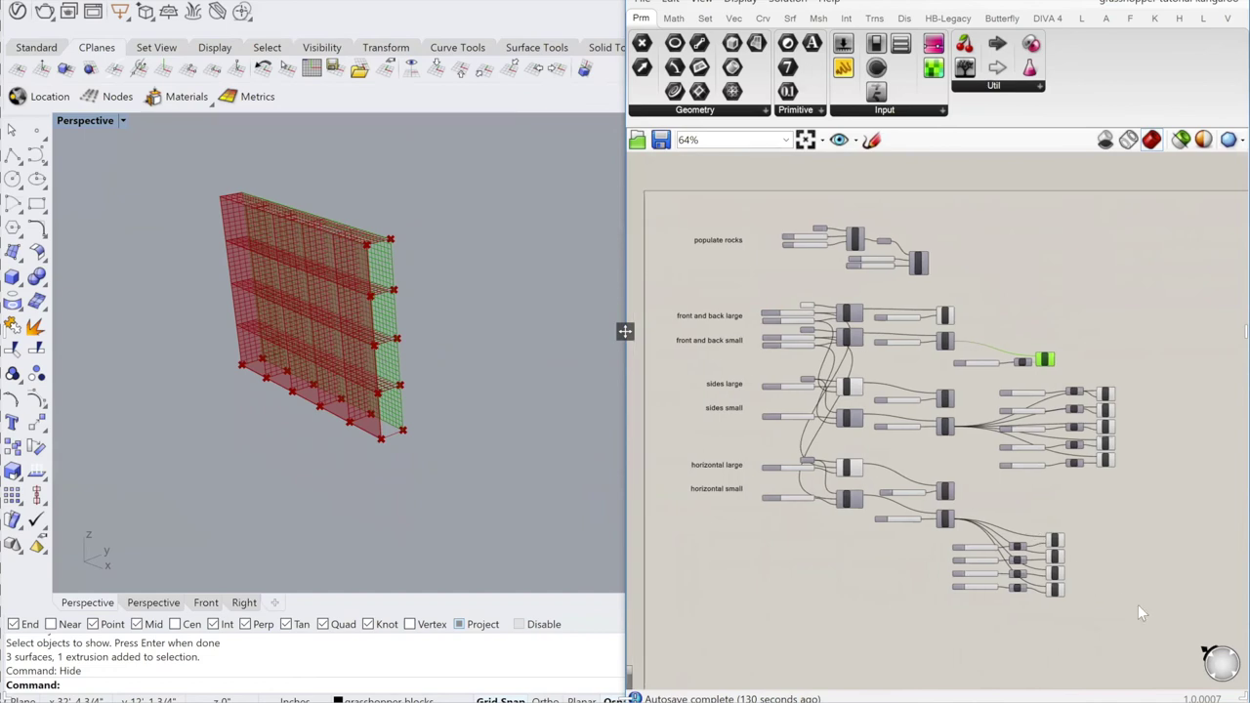
pyautogui.moveTo(1187, 615)
pyautogui.mouseDown()
pyautogui.moveTo(861, 256)
pyautogui.moveTo(708, 227)
pyautogui.mouseUp()
pyautogui.middleClick(826, 287)
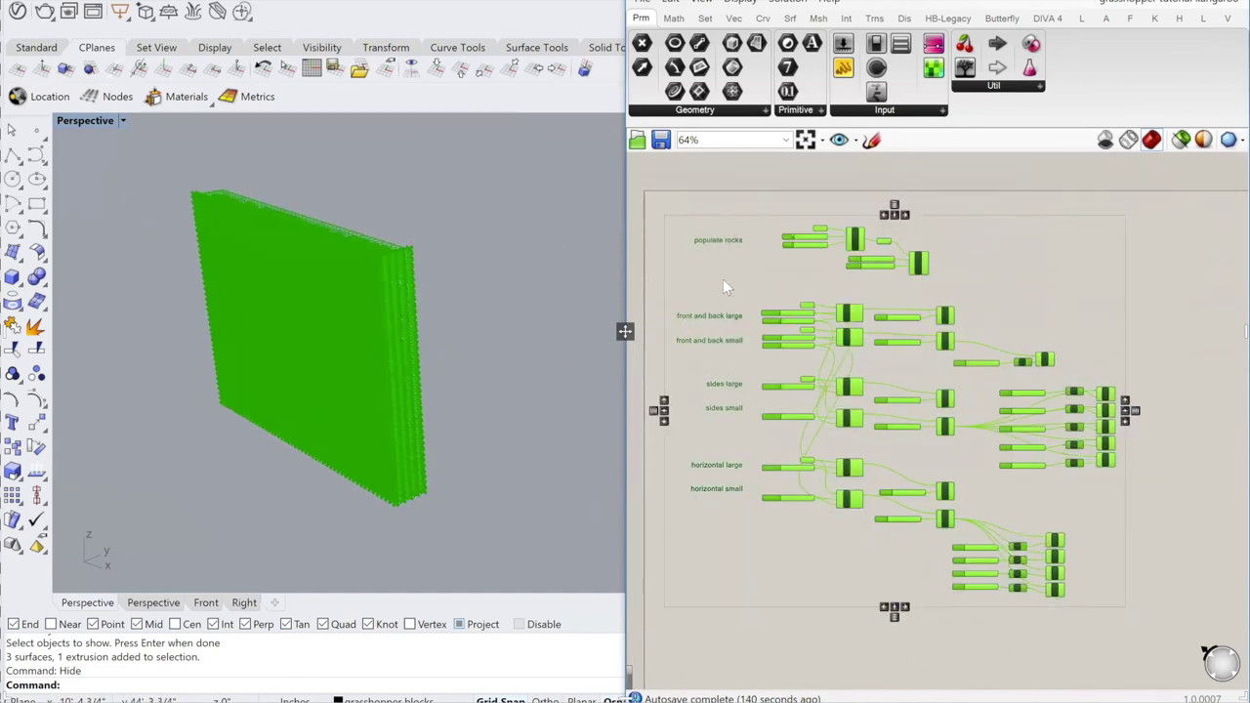
pyautogui.click(723, 279)
pyautogui.scroll(5, 393, 290)
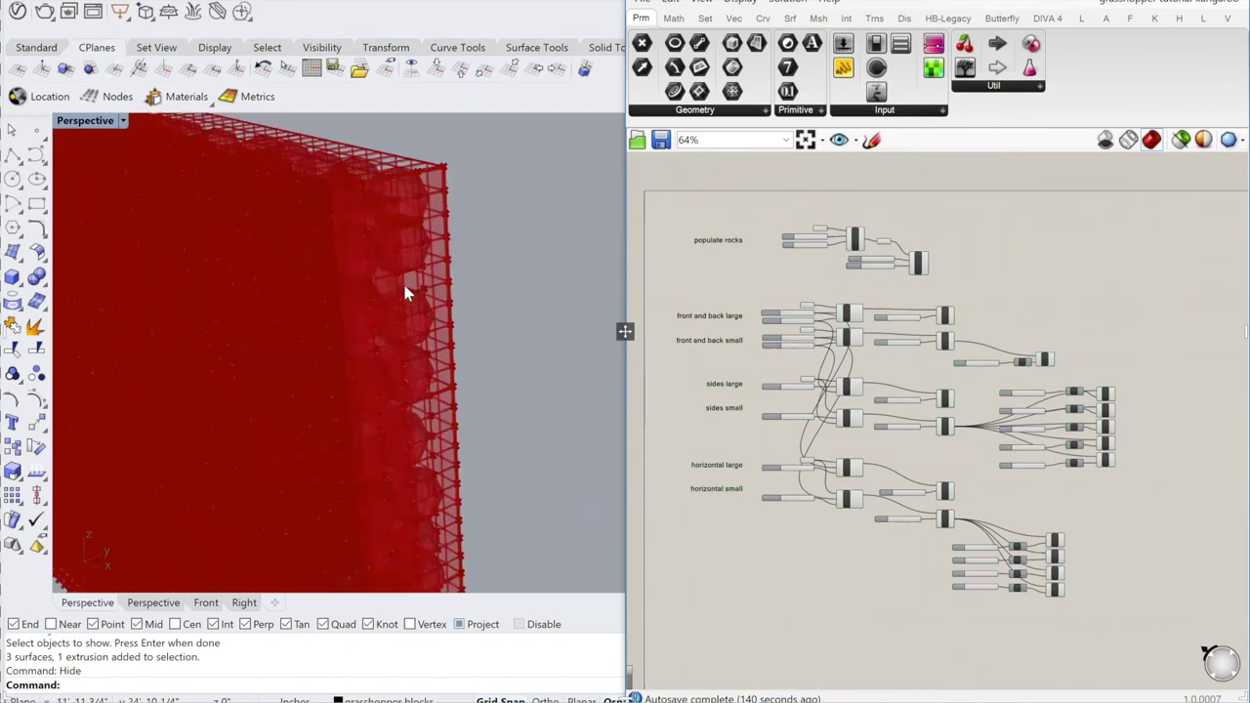
pyautogui.moveTo(402, 280); pyautogui.dragTo(308, 270, button='right')
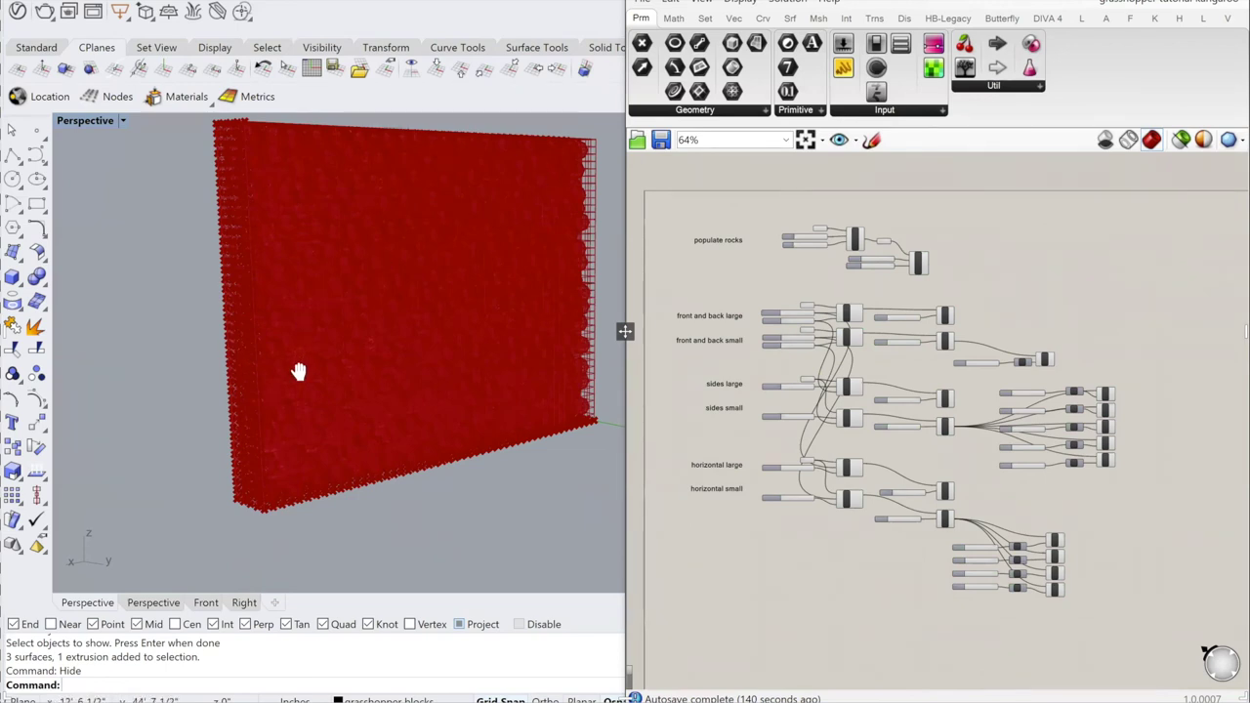
pyautogui.keyDown('shift'); pyautogui.moveTo(299, 371); pyautogui.dragTo(293, 380, button='right'); pyautogui.keyUp('shift')
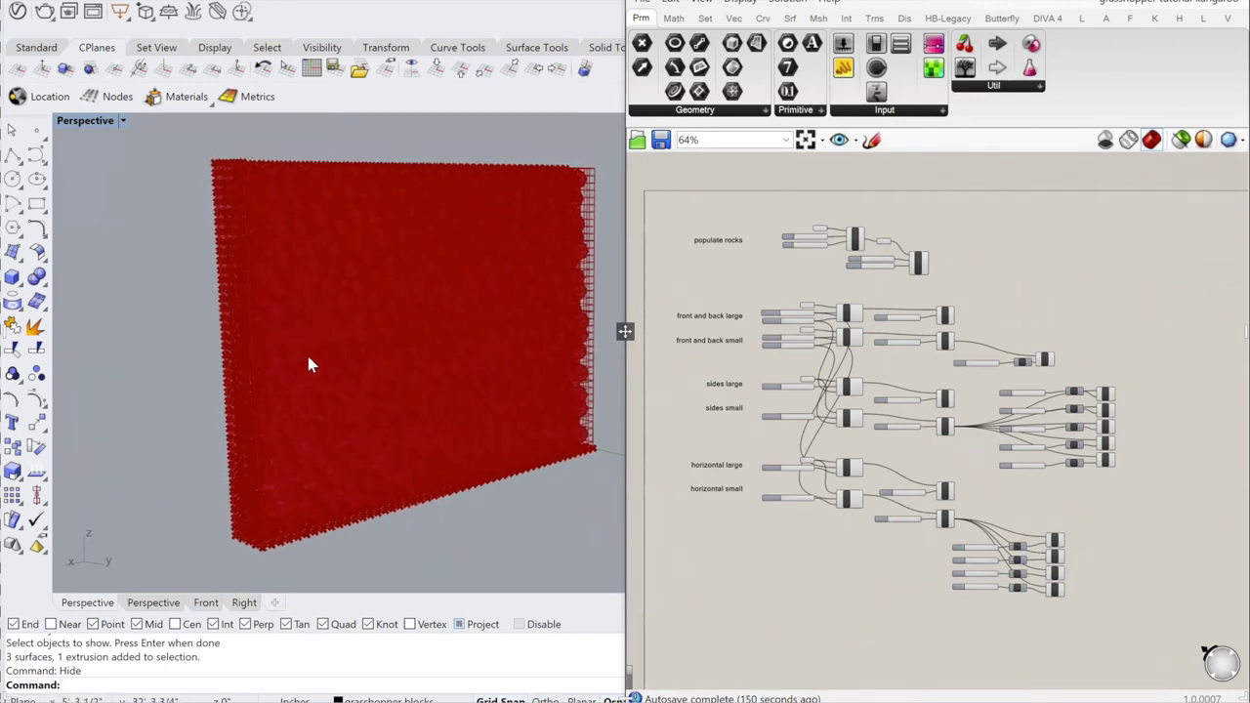
# Step: Switch off preview for all Grasshopper components, leaving the viewport empty
pyautogui.moveTo(1149, 625); pyautogui.dragTo(666, 207)
pyautogui.middleClick(799, 347)
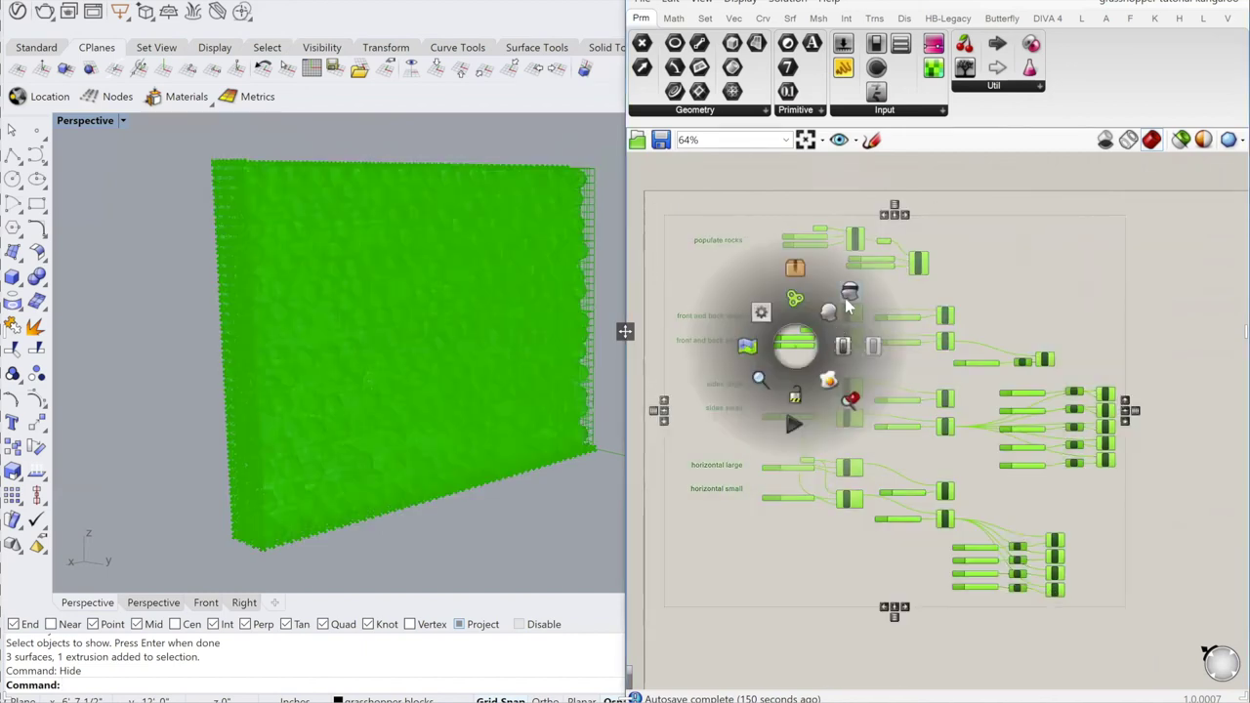
pyautogui.click(849, 301)
pyautogui.moveTo(414, 358); pyautogui.dragTo(363, 329, button='right')
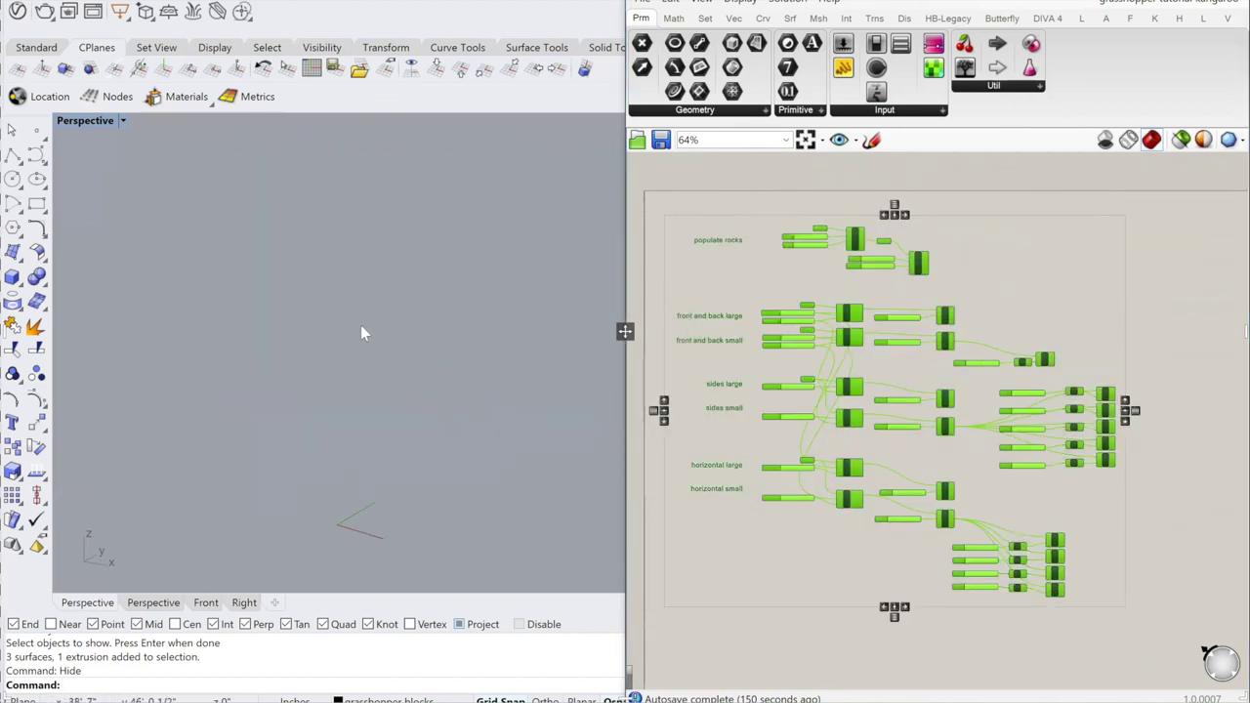
# Step: Close Grasshopper and turn on the wire and rocks layers, leaving glass hidden
pyautogui.click(1123, 14)
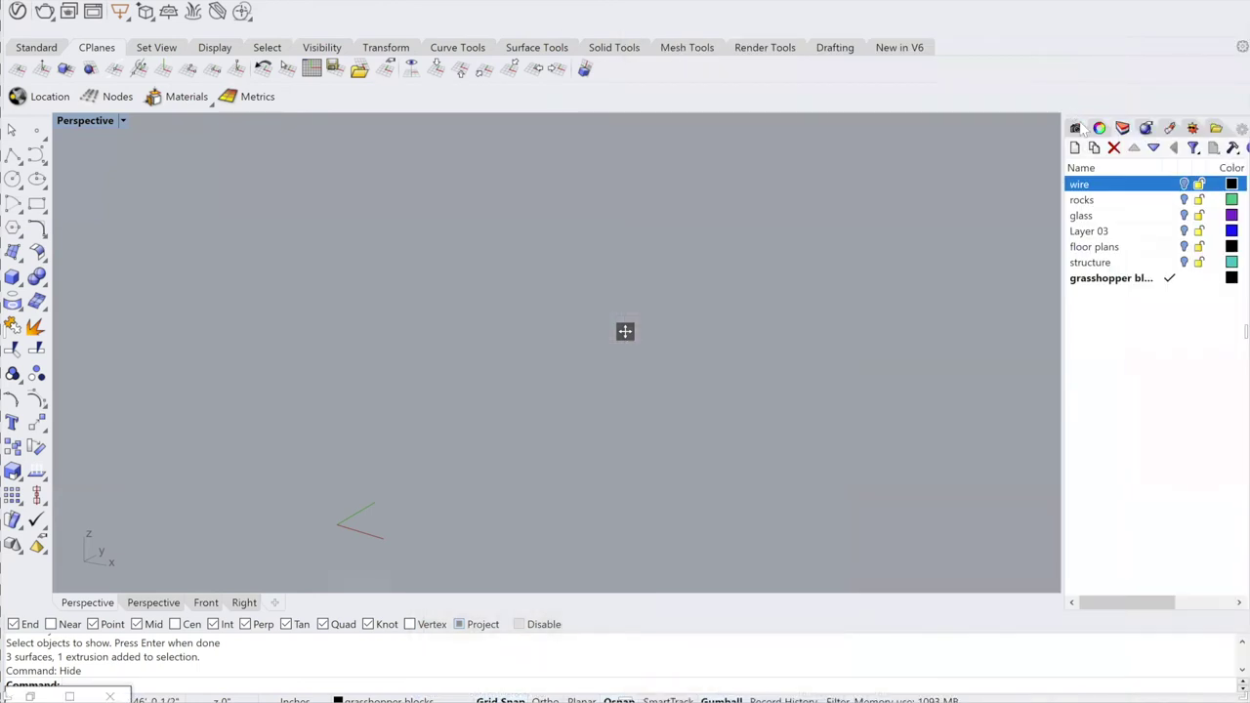
pyautogui.click(1079, 128)
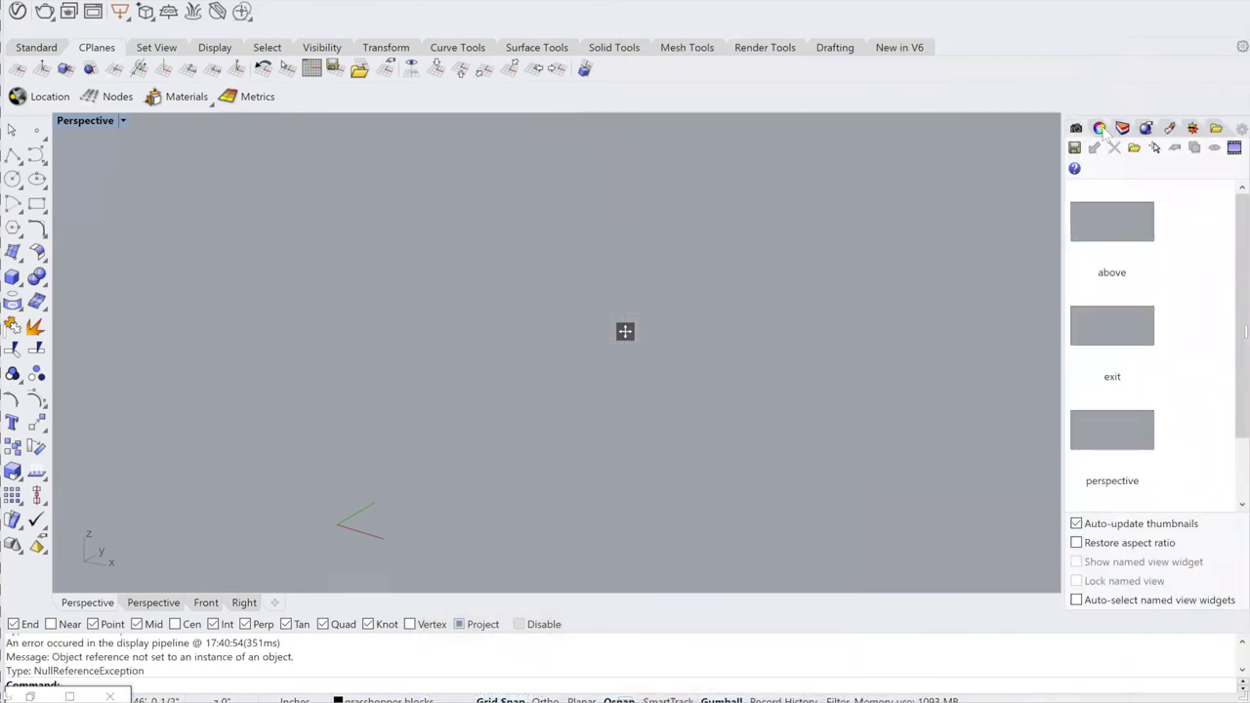
pyautogui.click(1121, 128)
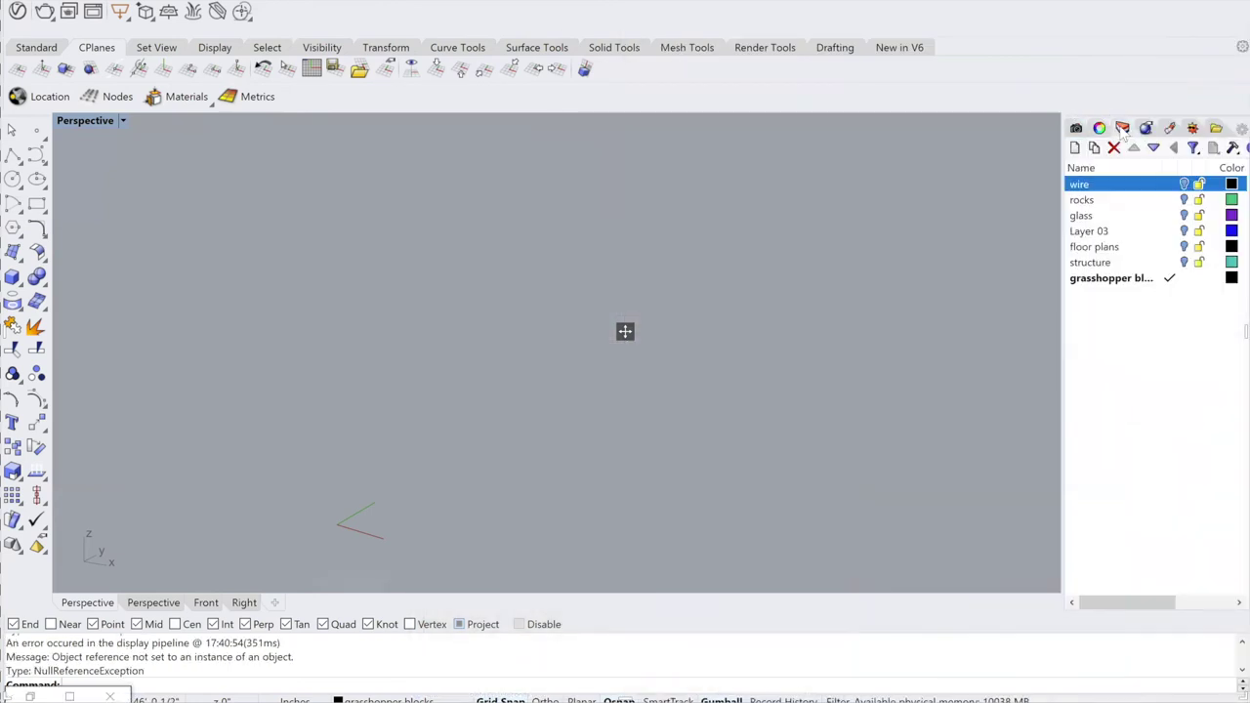
pyautogui.click(1184, 185)
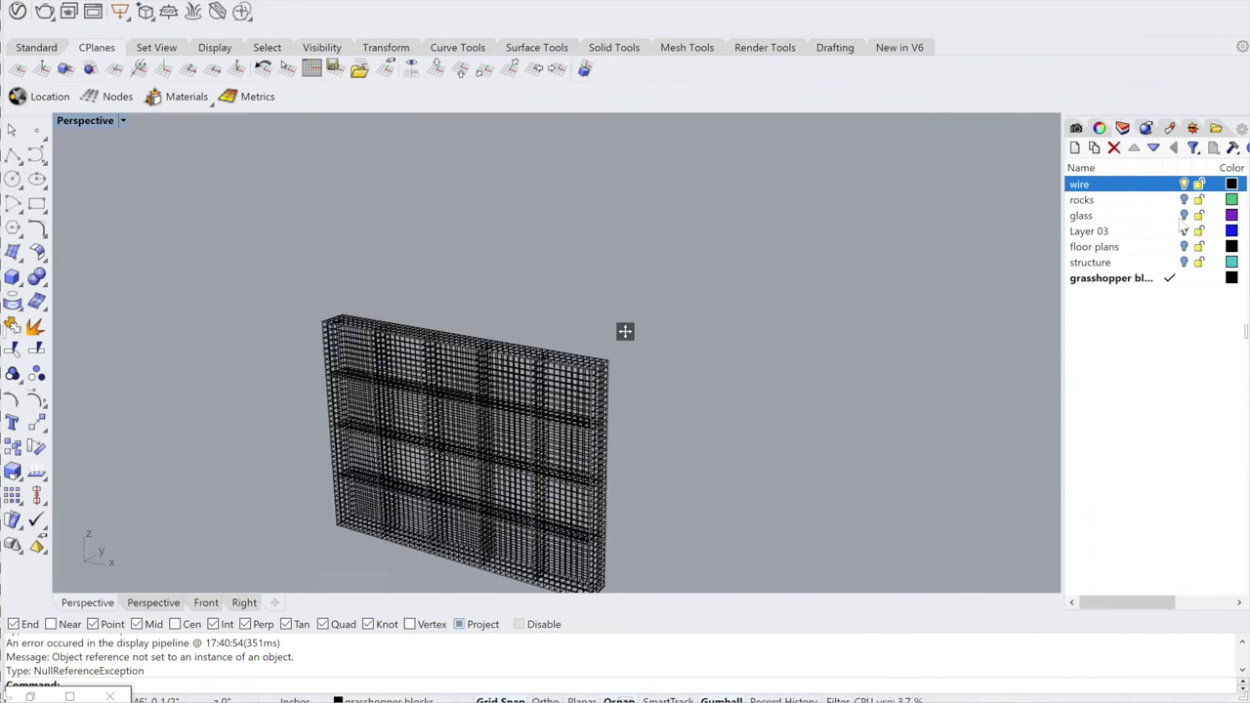
pyautogui.click(1184, 215)
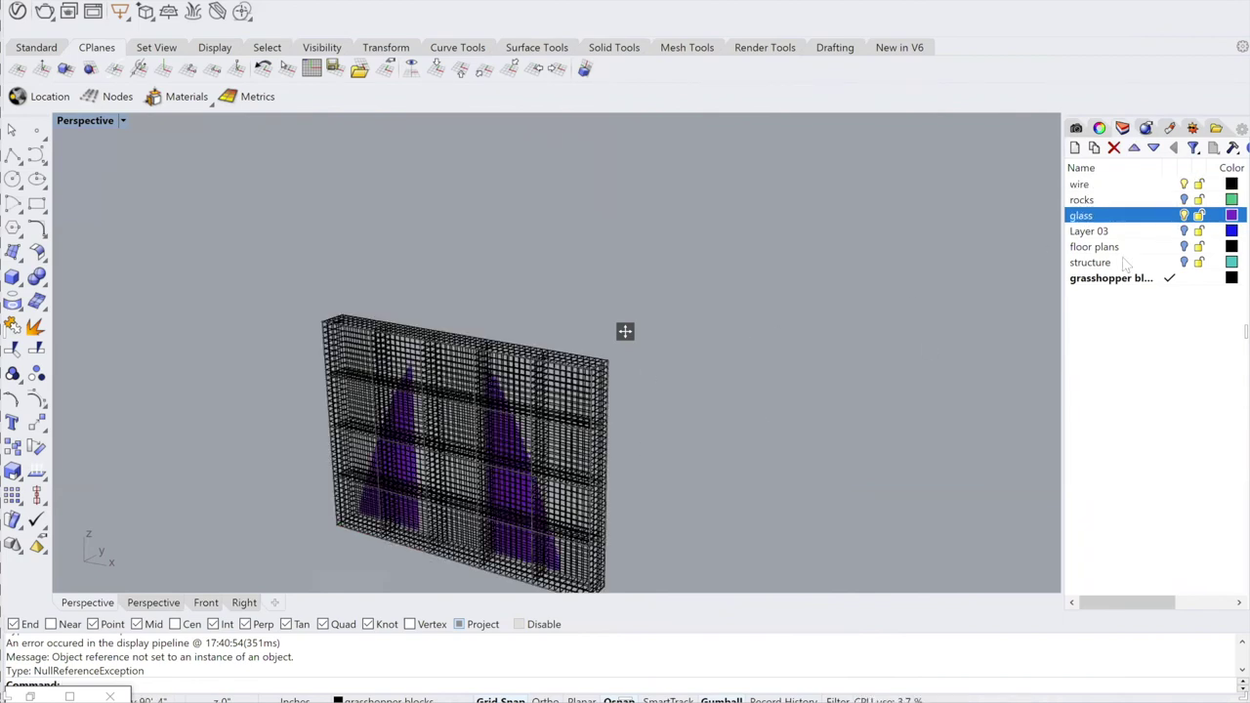
pyautogui.click(1184, 215)
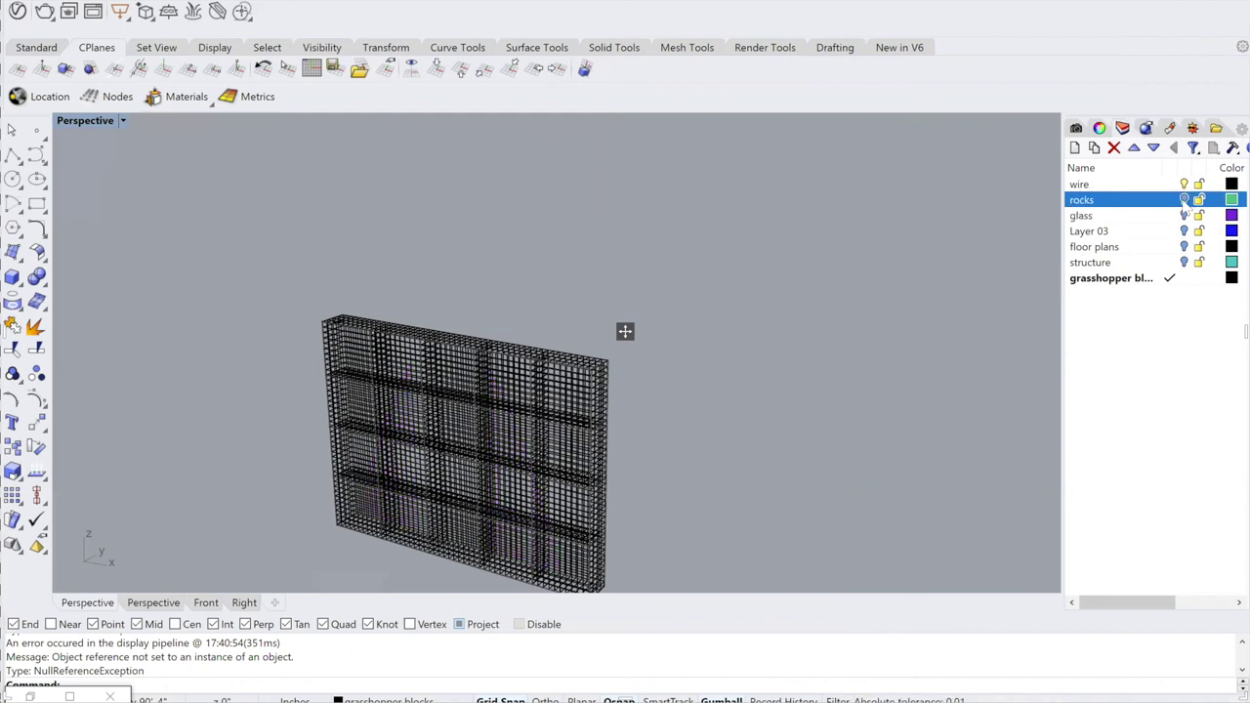
pyautogui.click(1184, 199)
pyautogui.moveTo(495, 381)
pyautogui.mouseDown(button='right')
pyautogui.moveTo(480, 330)
pyautogui.moveTo(489, 449)
pyautogui.moveTo(491, 302)
pyautogui.moveTo(507, 357)
pyautogui.moveTo(493, 371)
pyautogui.mouseUp(button='right')
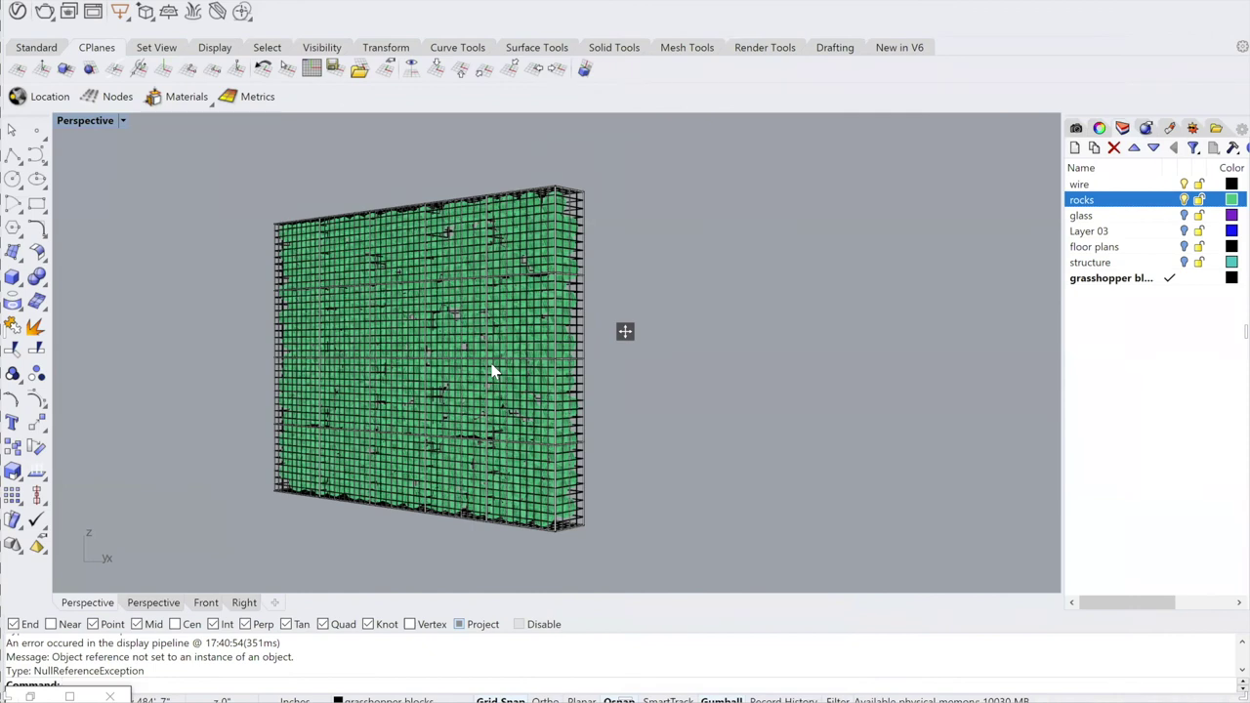